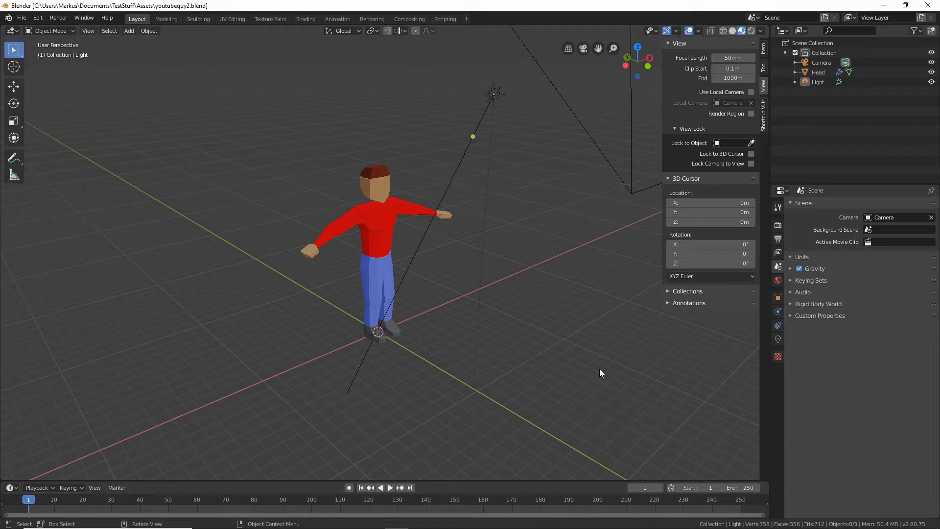
- Display the scene as wireframe in the front orthographic view and add an armature at the character's feet
left_click(724, 30)
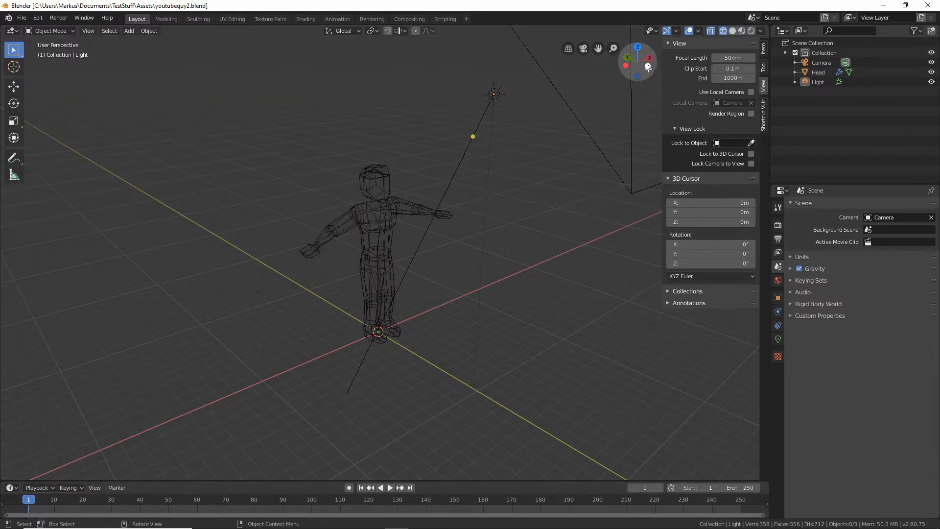
left_click(648, 67)
scroll(345, 342, "up", 4)
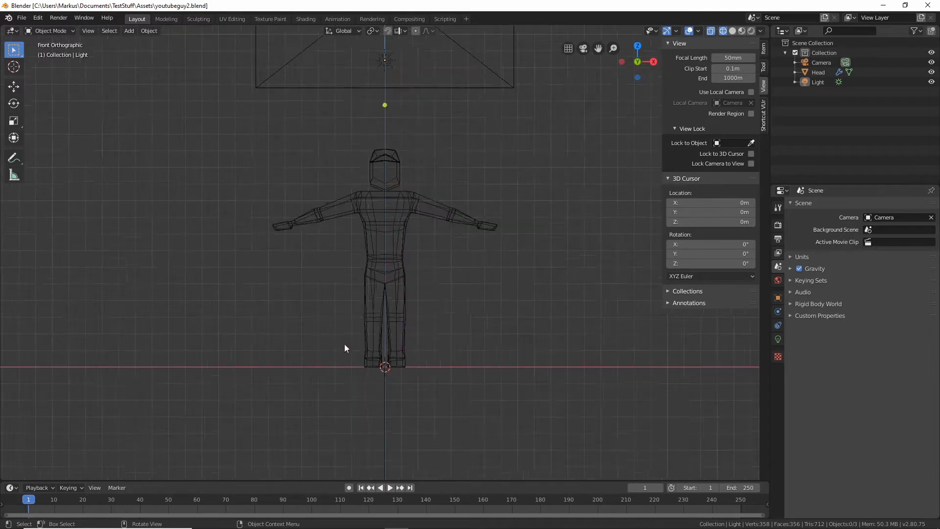
middle_click_drag(380, 366, 388, 350, "shift")
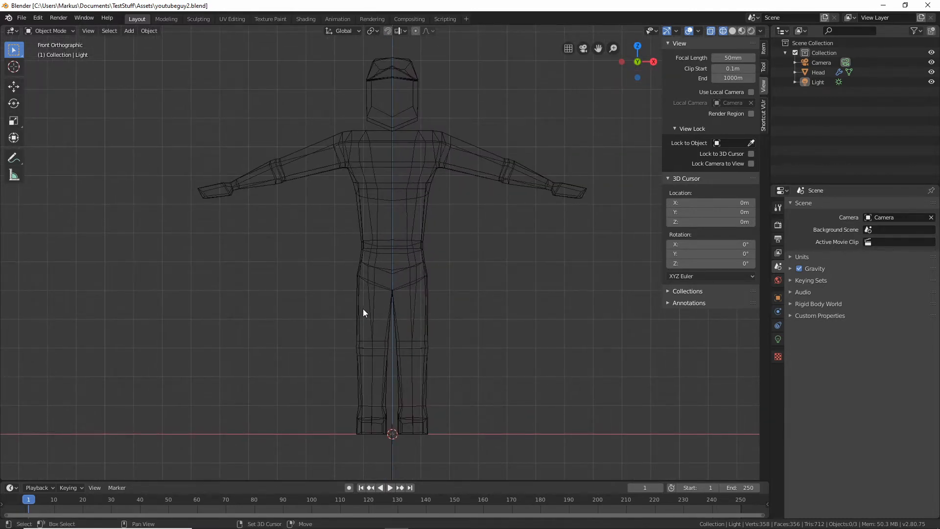
key("shift+a")
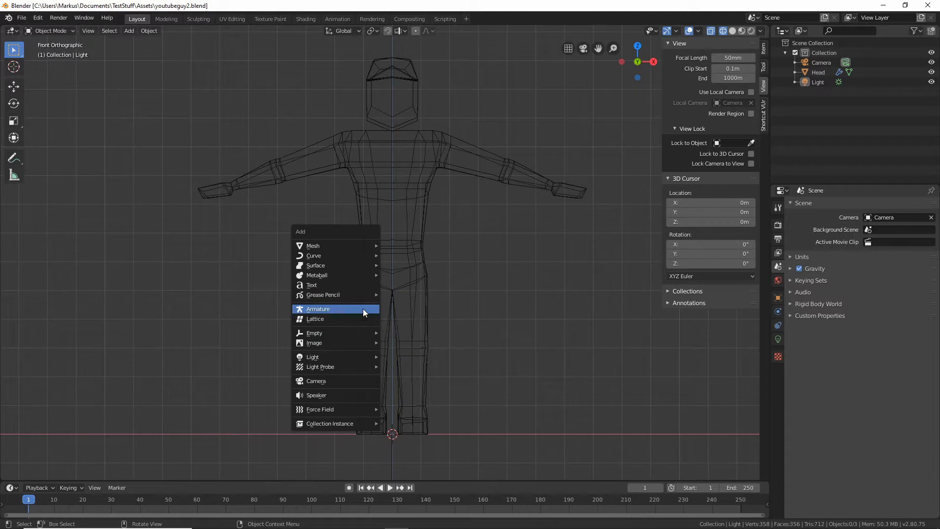
left_click(363, 310)
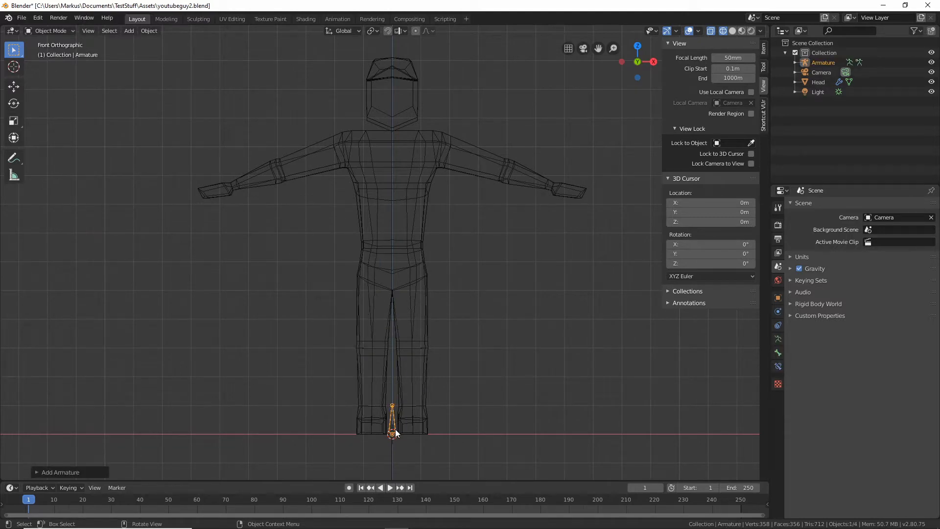
- Move the armature up along Z by about 5.6 m so its bone sits in the character's pelvis
key("Tab")
key("g")
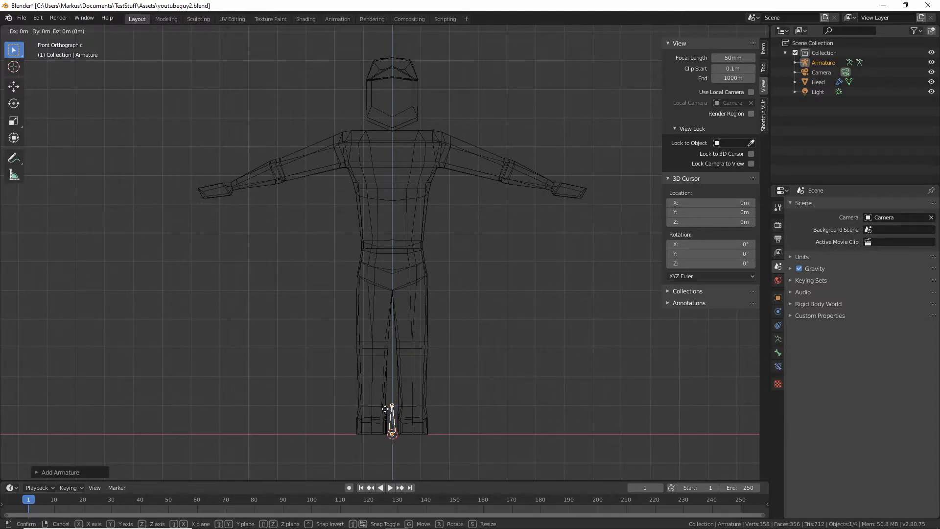
key("z")
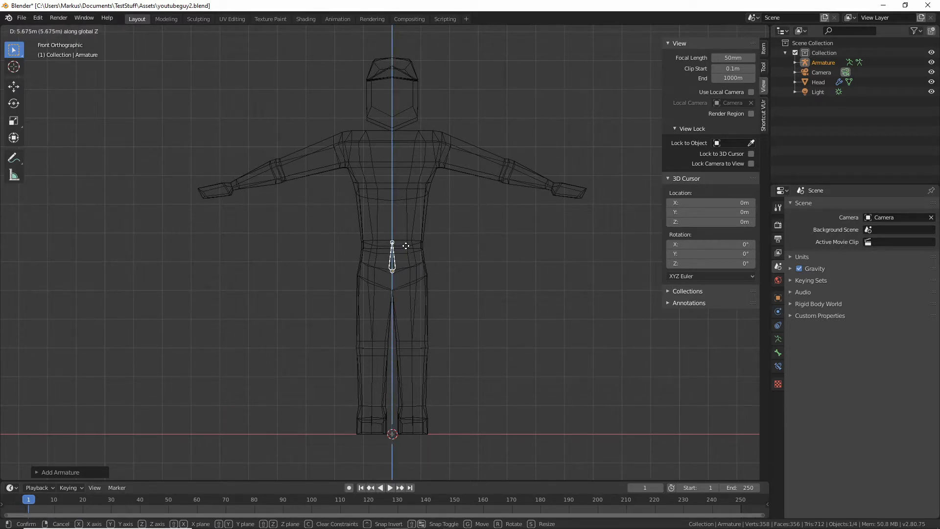
left_click(399, 249)
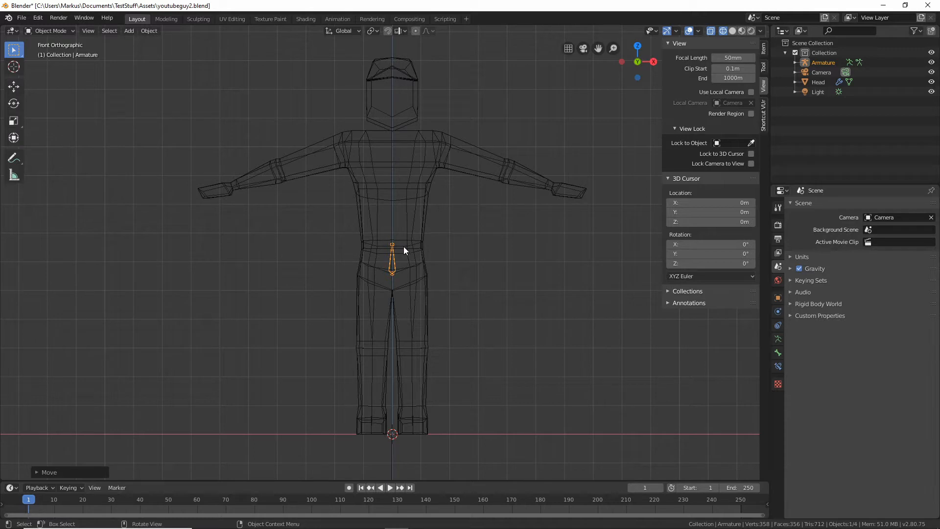
- Enter Edit Mode on the armature and rename its single bone to Pelvis
key("Tab")
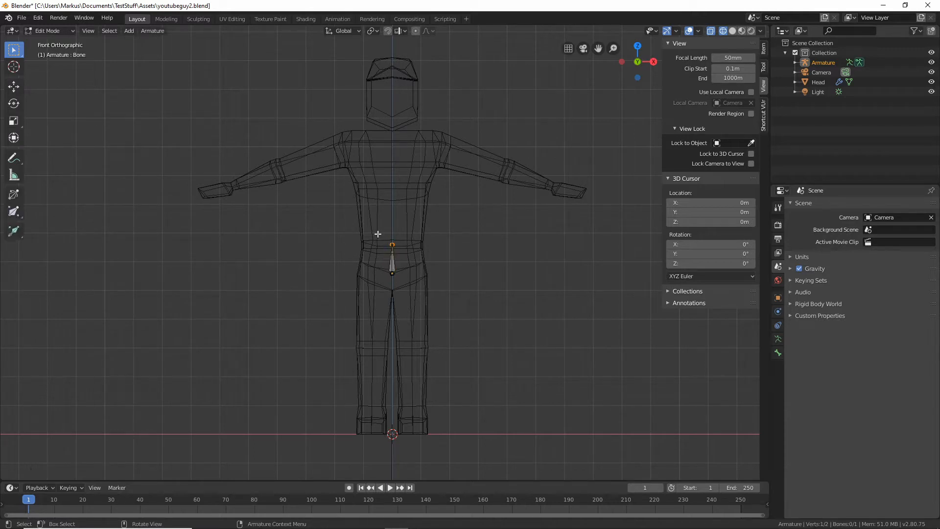
left_click(778, 353)
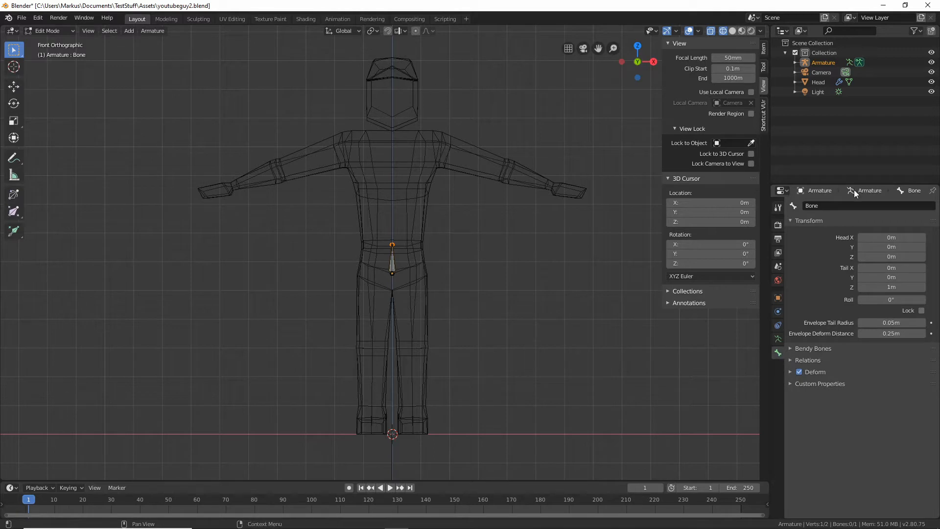
left_click(854, 206)
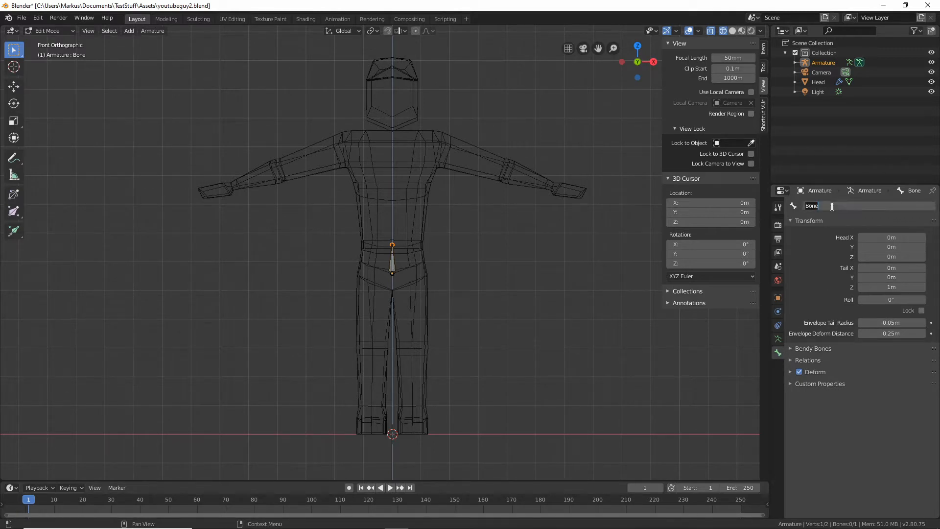
type("Pelvis")
key("Return")
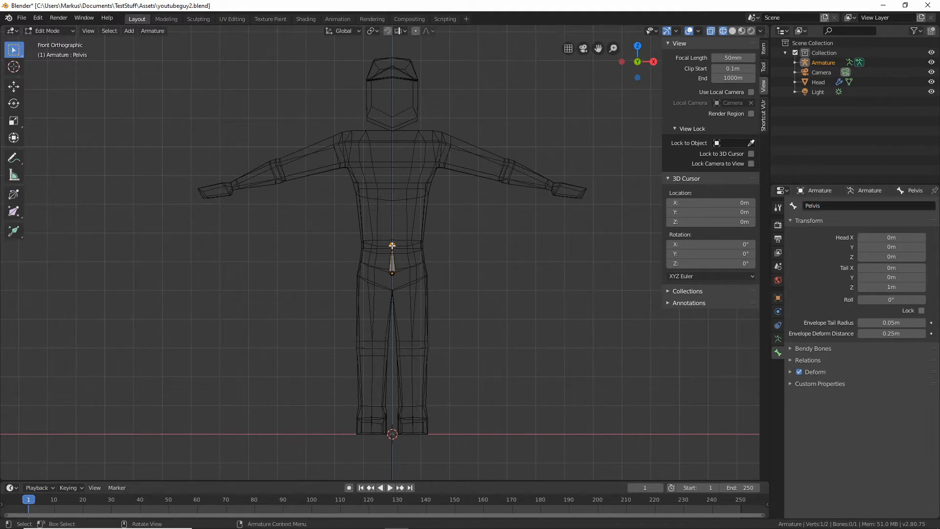
- Extrude a bone about 2.08 m straight up along Z from the pelvis bone's tip to the lower chest
key("e")
key("z")
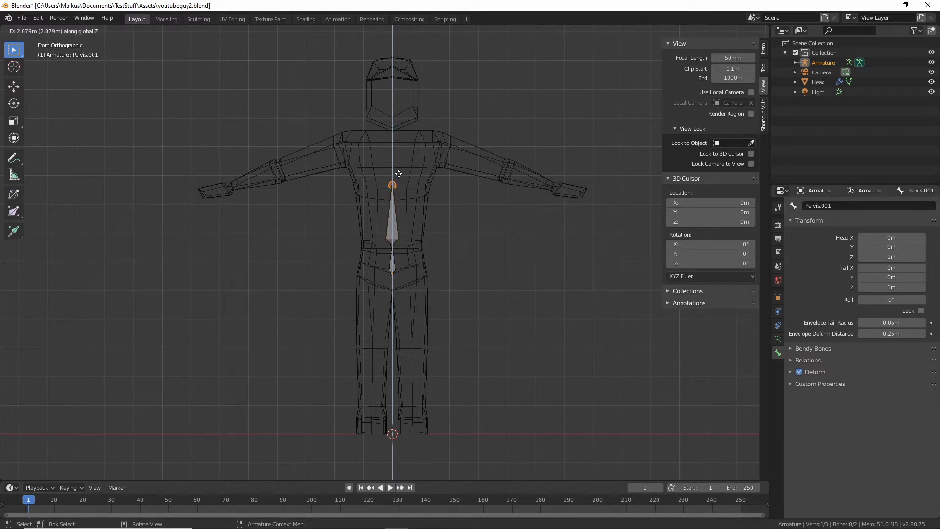
left_click(398, 173)
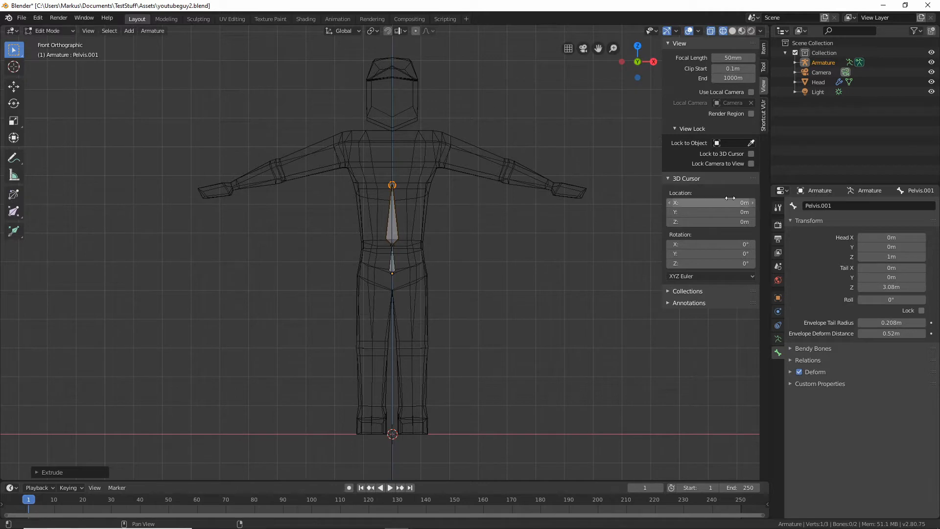
- Rename the lower torso bone to LowerBod
left_click(843, 205)
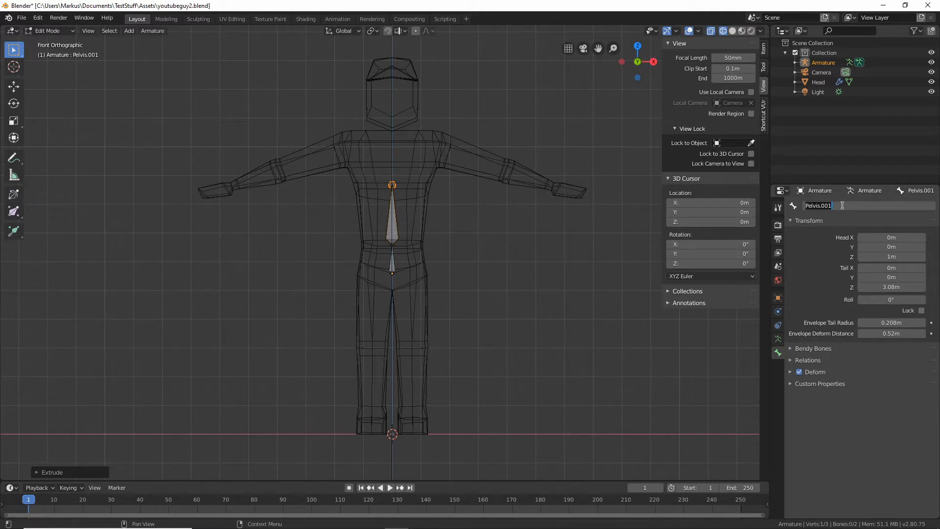
type("Abdomen")
key("BackSpace")
key("BackSpace")
key("BackSpace")
key("BackSpace")
key("BackSpace")
key("BackSpace")
key("BackSpace")
type("LowerBod")
key("Return")
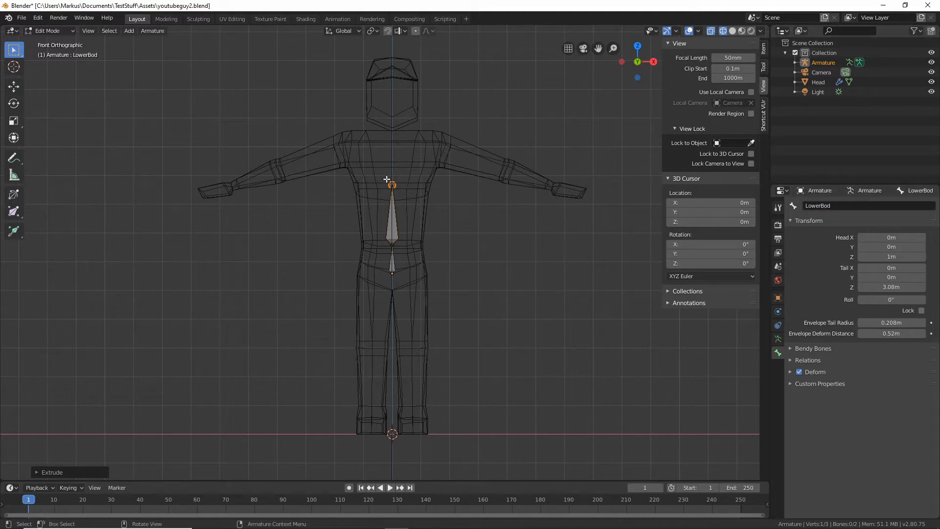
- Extrude a bone about 1.77 m up along Z to the base of the neck and name it UpperBod
key("e")
key("z")
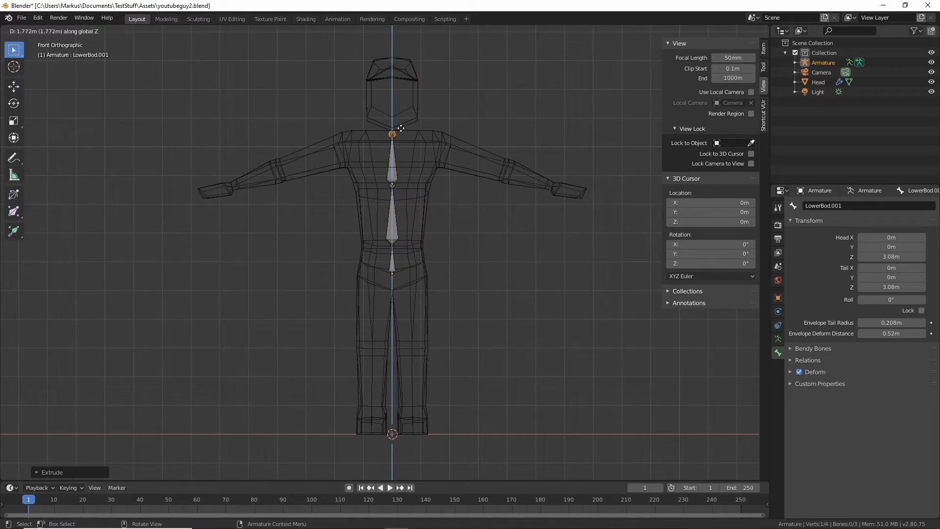
left_click(401, 128)
double_click(831, 205)
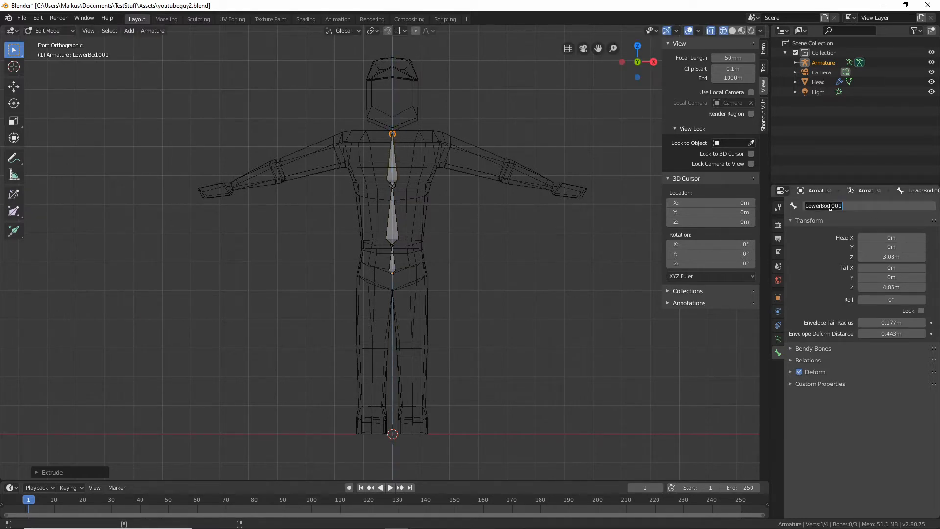
type("UpperBod")
key("Return")
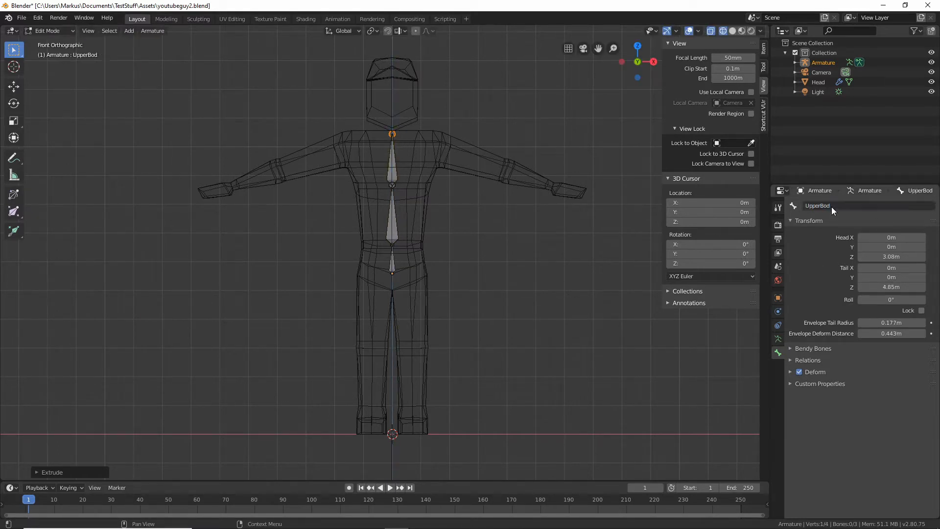
- Extrude a bone about 2.61 m up along Z to the top of the head and name it Head
key("e")
key("z")
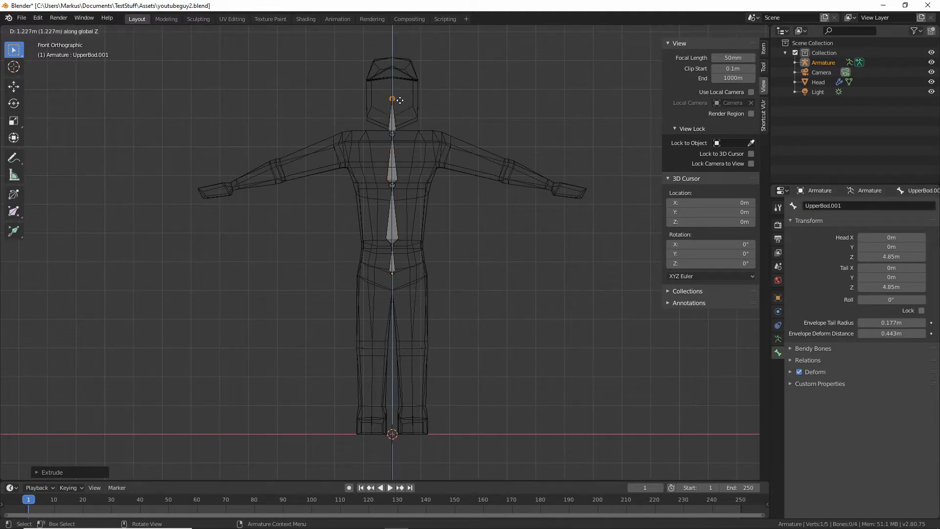
left_click(407, 66)
left_click(851, 206)
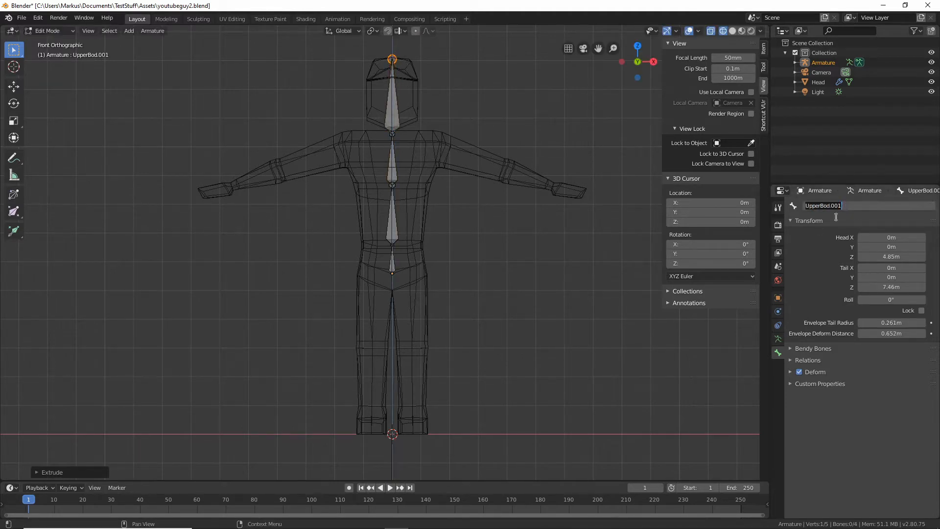
type("Head")
key("Return")
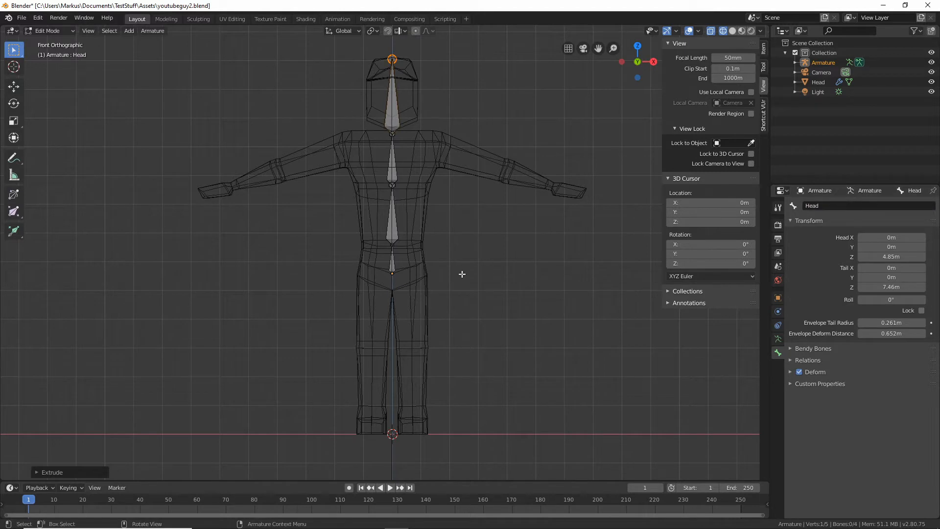
- Duplicate the Pelvis bone and place the copy at the +X hip, about 0.65 m across and 0.09 m down
left_click(395, 265)
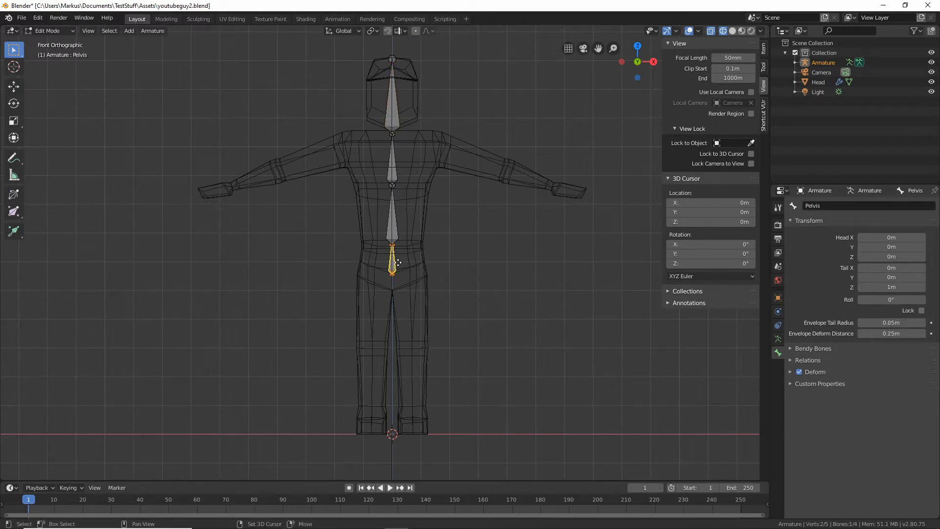
key("shift+d")
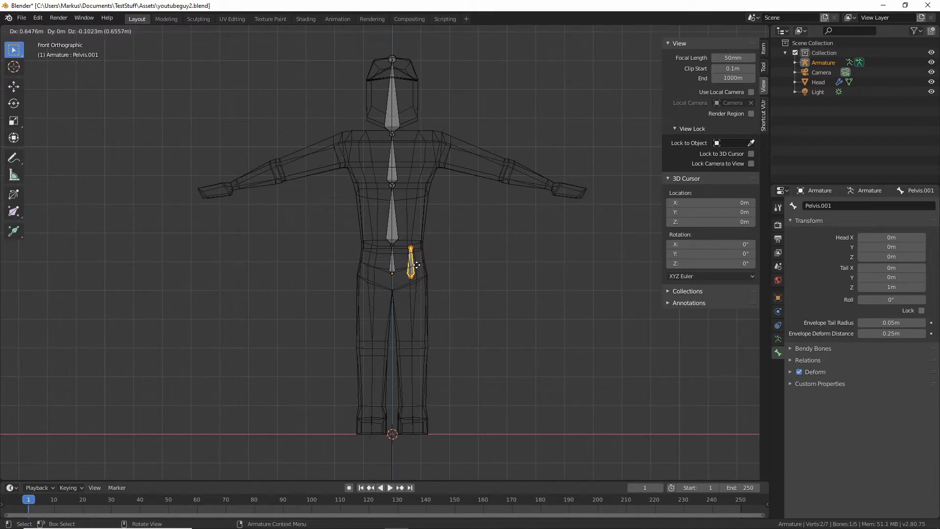
left_click(417, 264)
- Move the duplicated bone's tip about 3.5 m down along Z to the knee and about 0.085 m outward along X
left_click(410, 248)
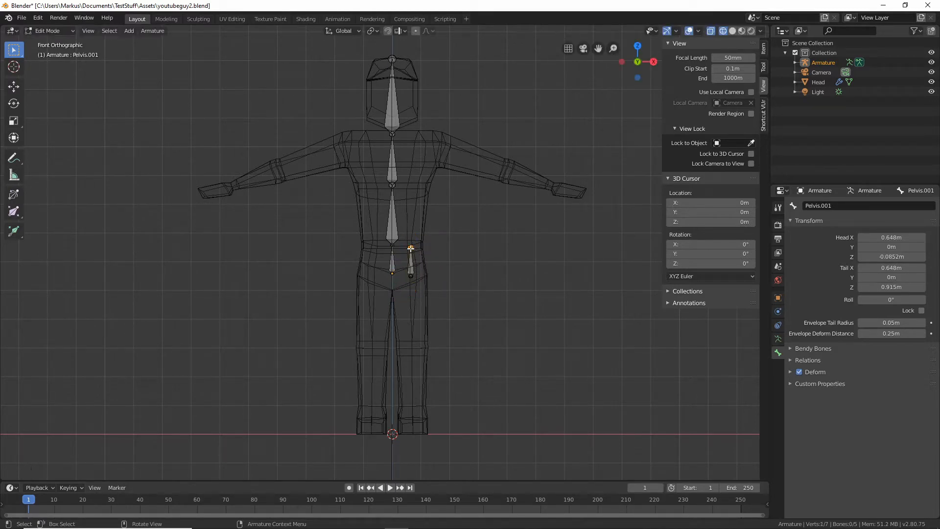
key("g")
key("z")
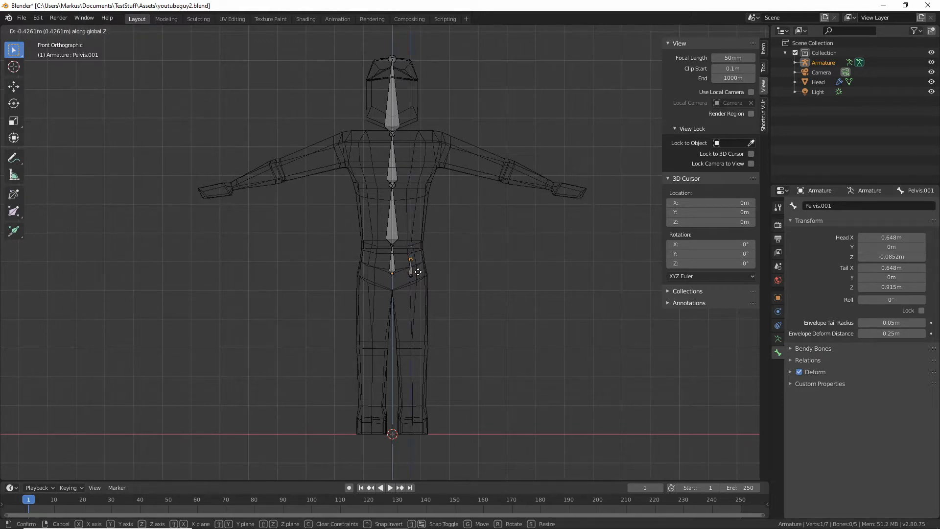
left_click(416, 348)
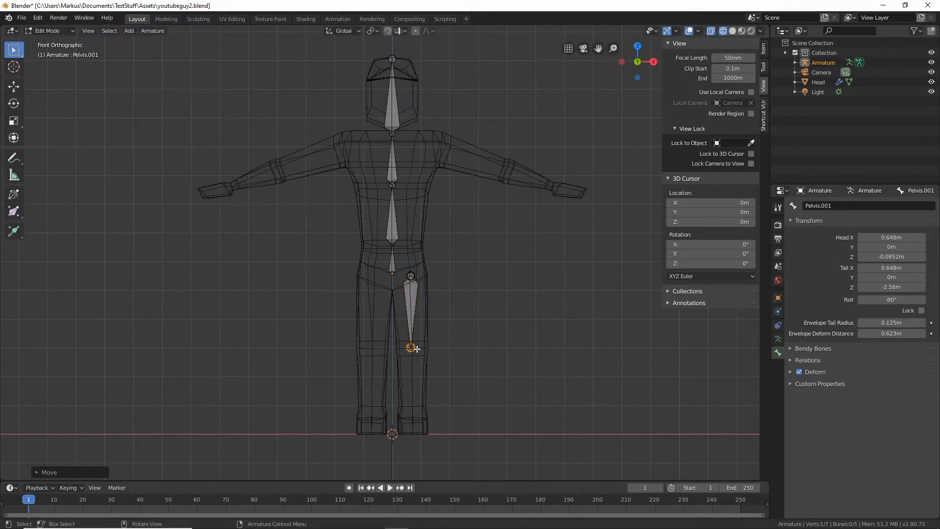
key("g")
key("x")
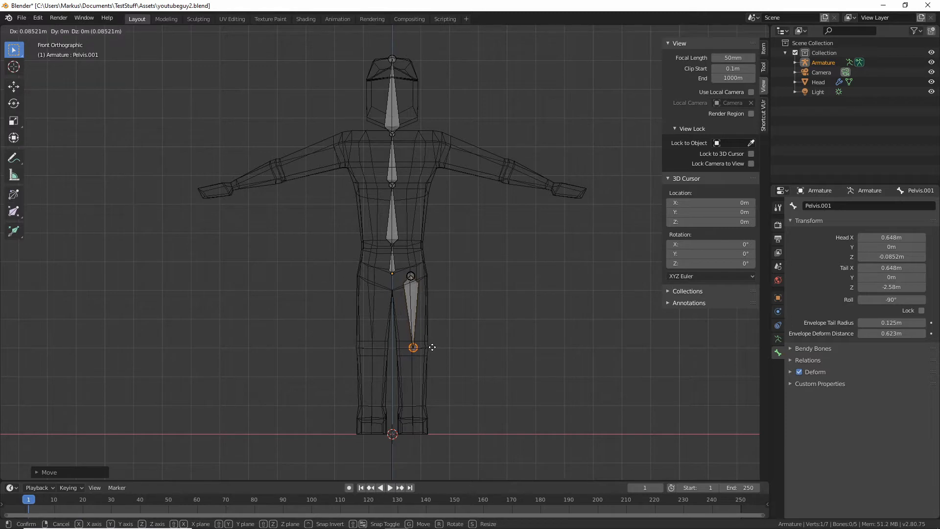
left_click(433, 348)
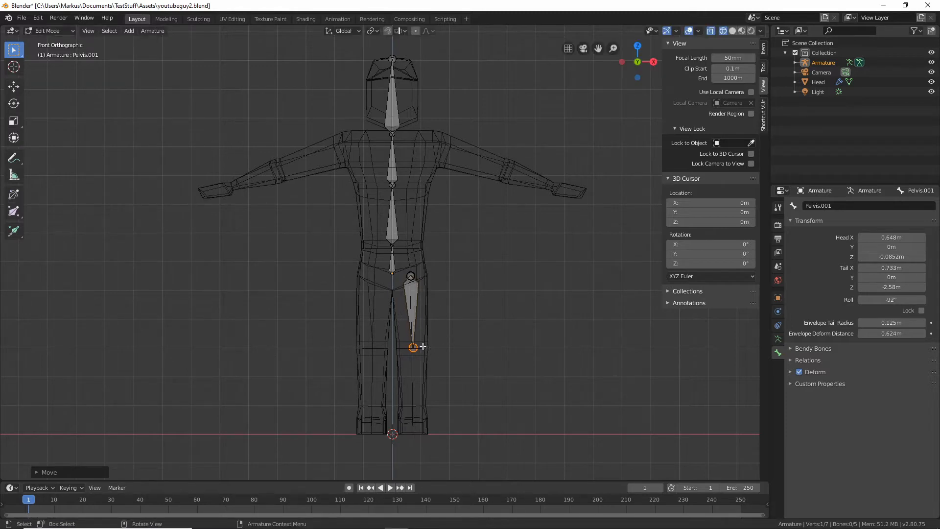
- Extrude a lower leg bone about 2.13 m down along Z from the knee to the ankle
key("e")
key("z")
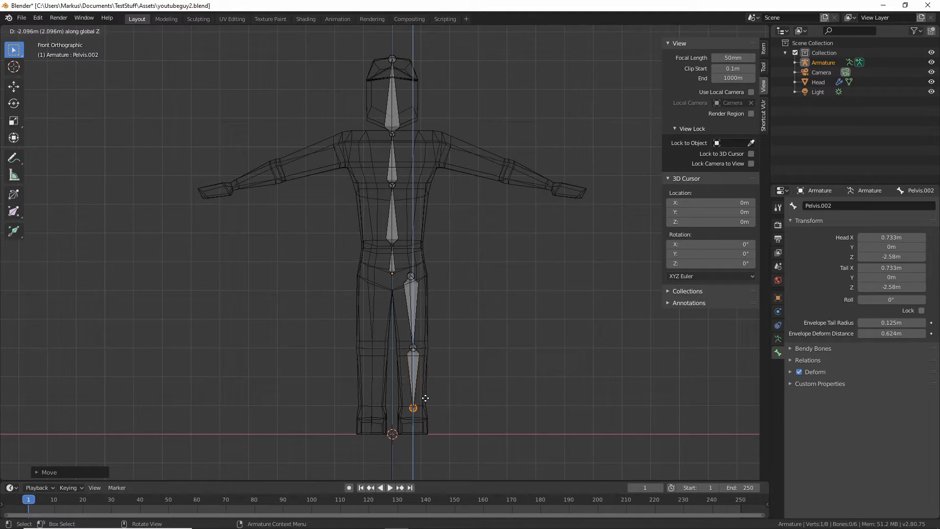
left_click(425, 399)
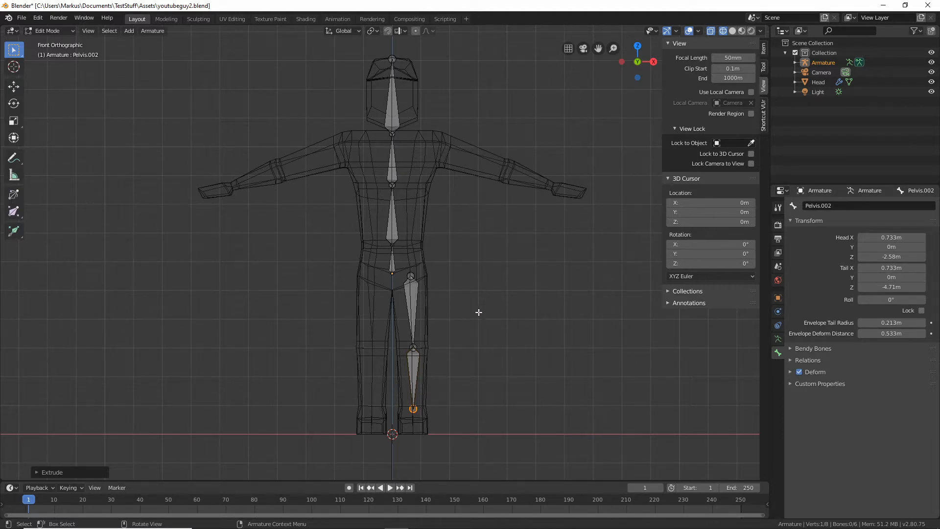
- In the right orthographic view, extrude a foot bone from the ankle to the toes, about 1.36 m forward and 0.58 m down
middle_click_drag(559, 326, 455, 321)
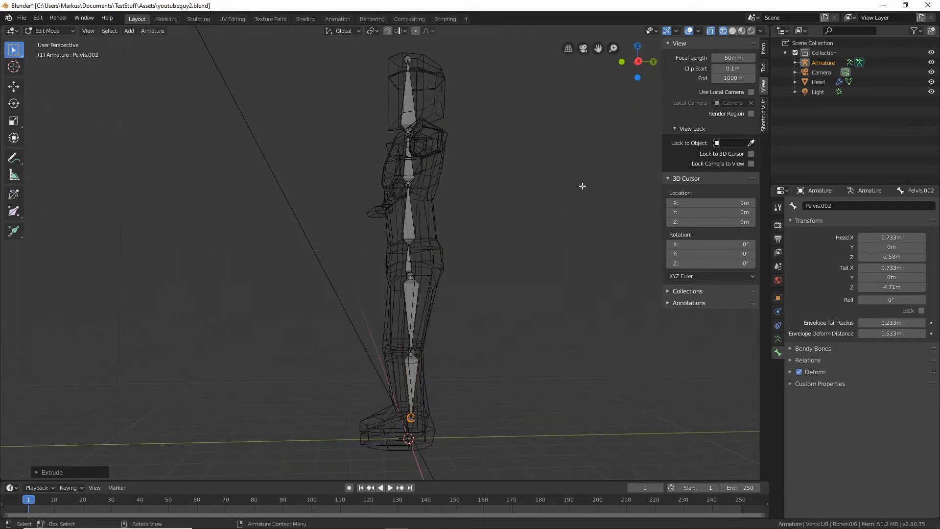
left_click(639, 61)
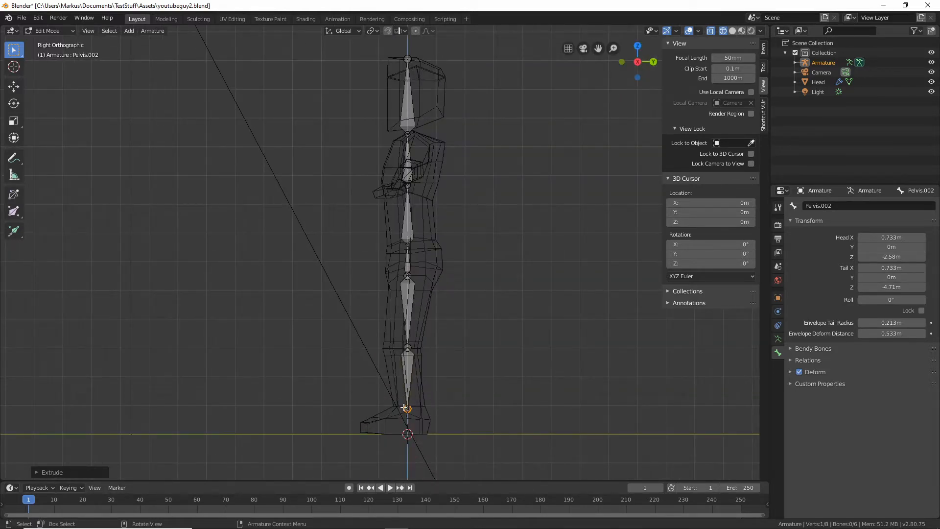
key("e")
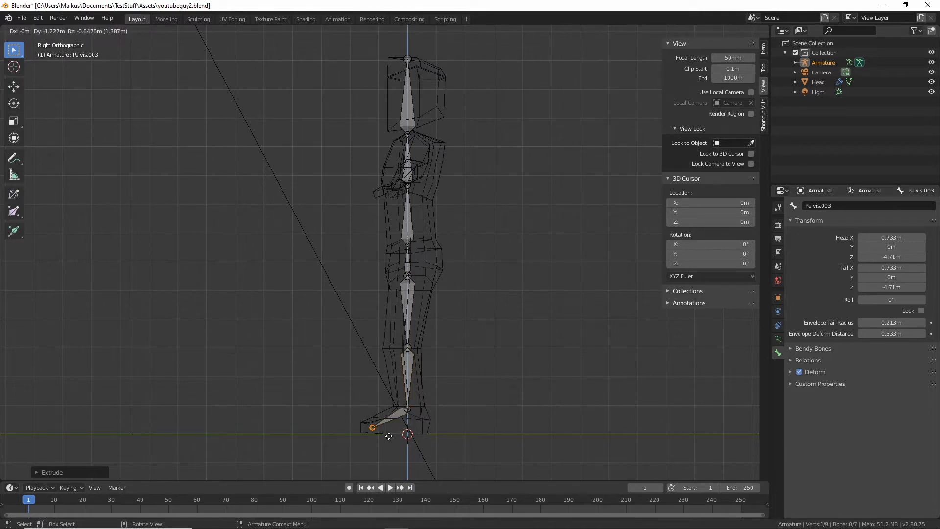
left_click(385, 434)
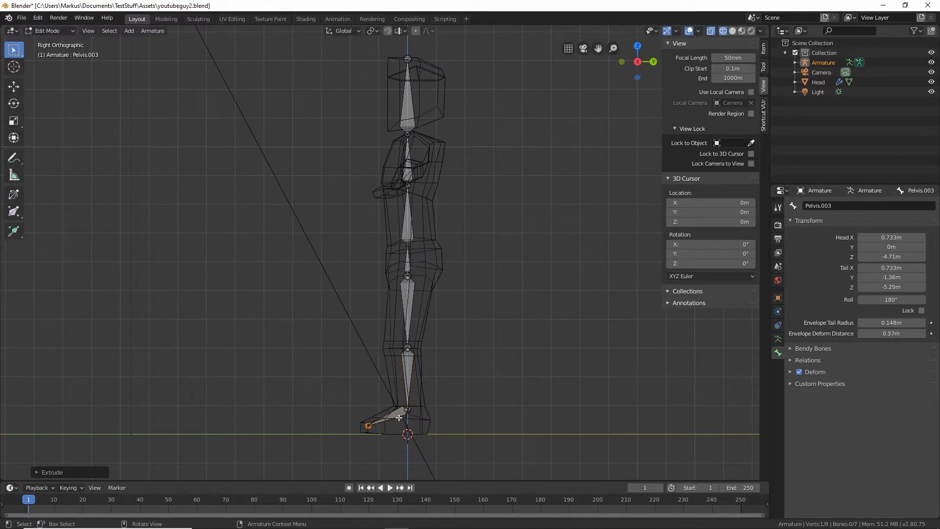
- Rename the +X side thigh bone, running from hip to knee, as UpperLeg.L
middle_click_drag(443, 298, 482, 317)
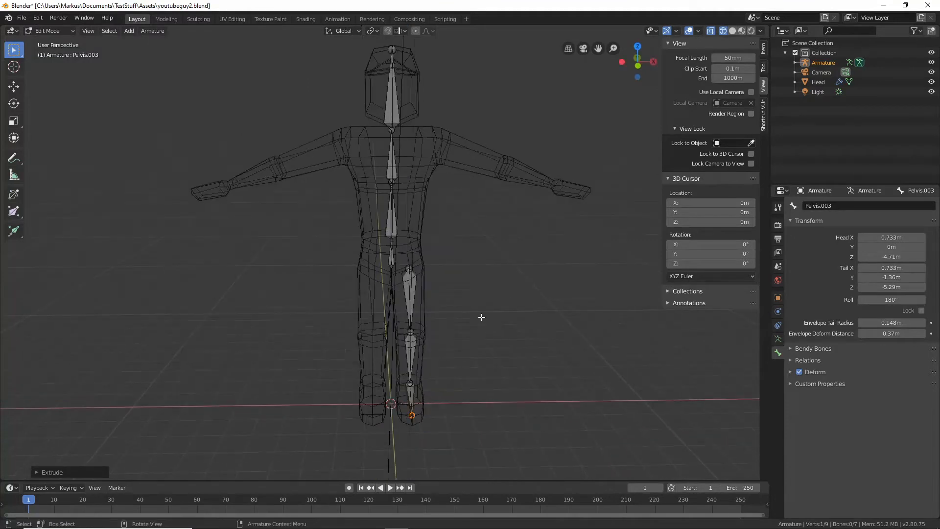
left_click(415, 291)
left_click(871, 205)
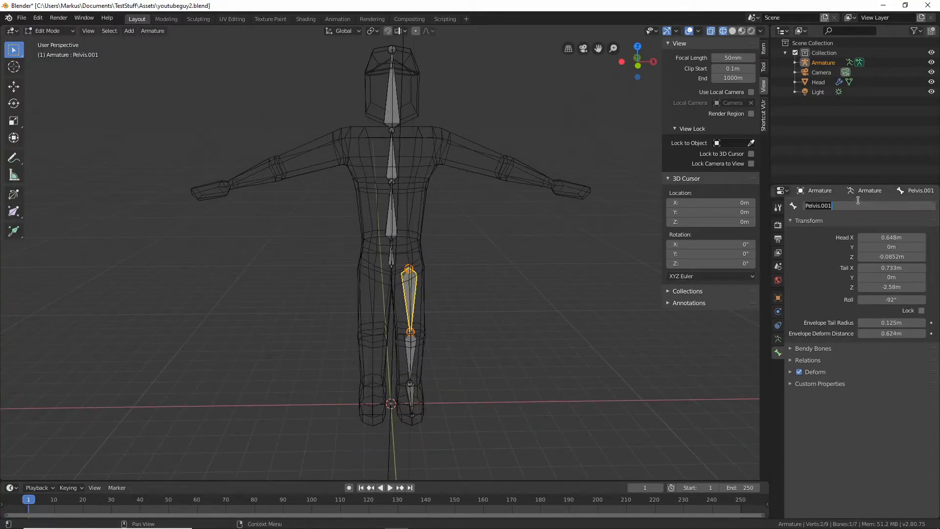
type("UpperLEg.L")
key("Return")
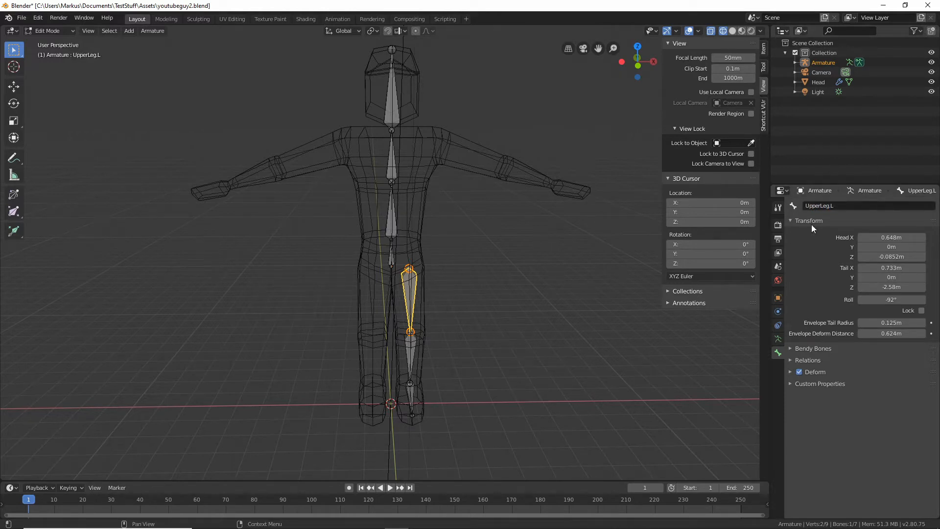
- Rename the shin bone between the knee and ankle as LowerLeg.L
left_click(412, 356)
left_click(838, 207)
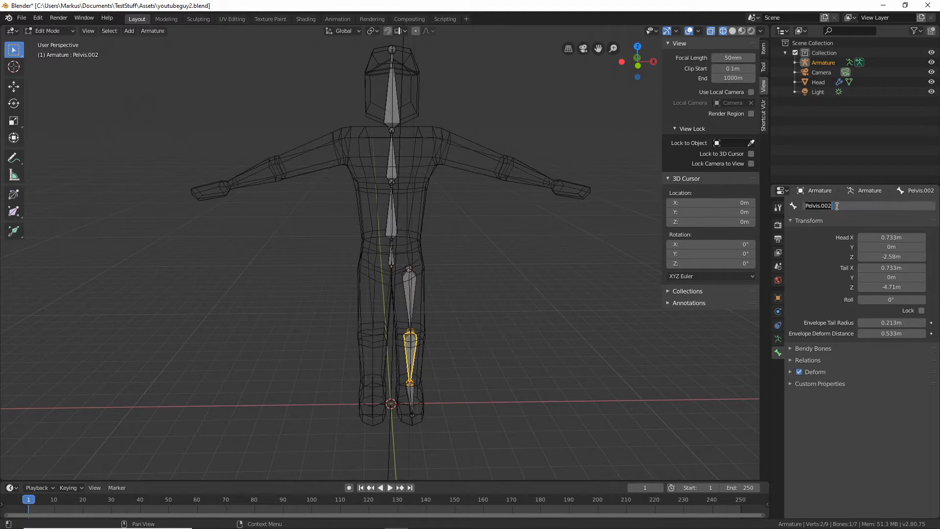
type("LowerLeg.L")
key("Return")
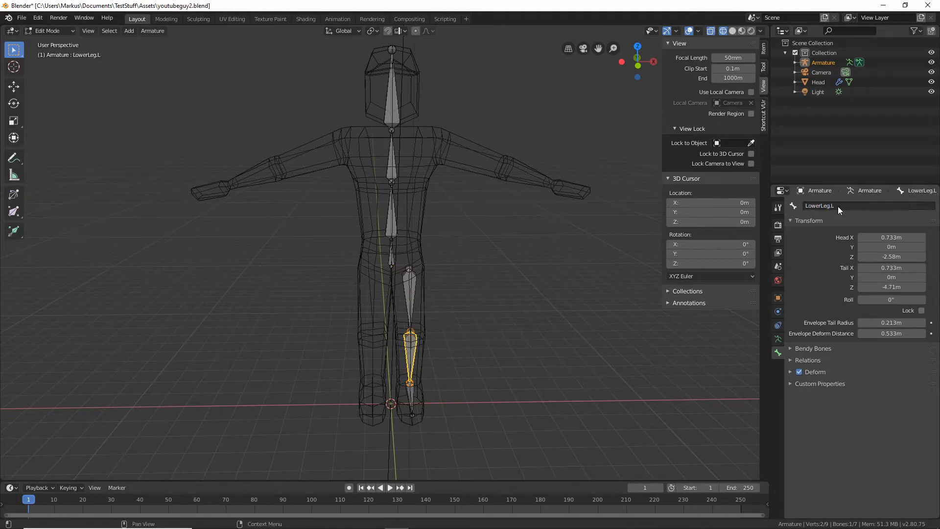
- Rename the foot bone running from the ankle to the toes as Foot.L
left_click(409, 402)
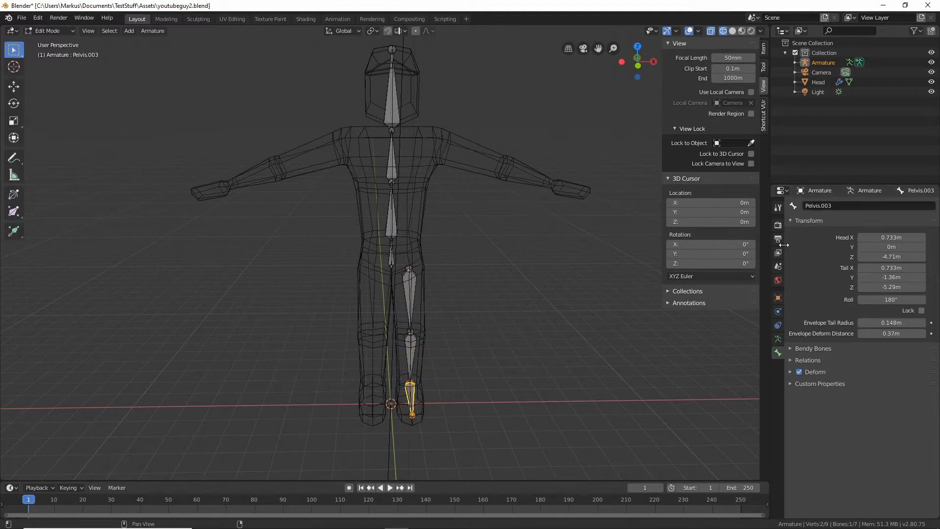
left_click(844, 205)
type("Foot.L")
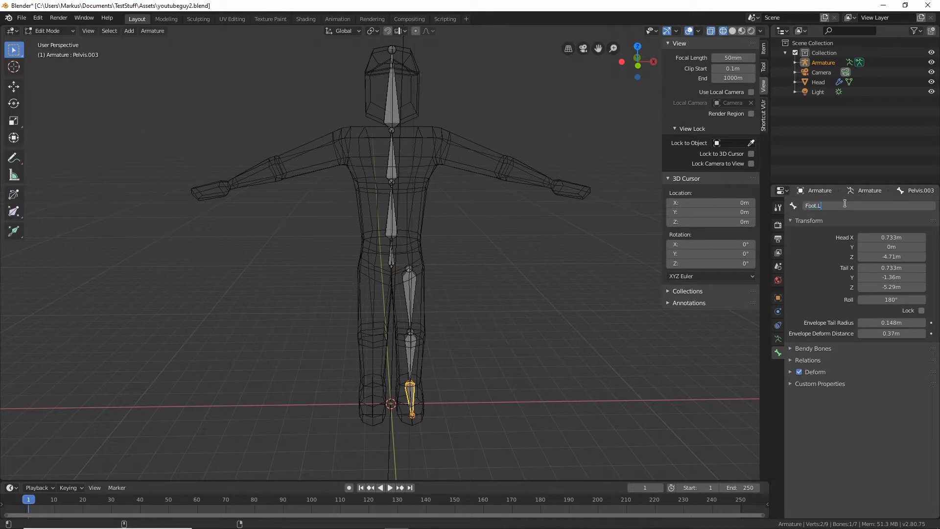
key("Return")
- Select the UpperBod bone in the character's chest
middle_click_drag(489, 310, 436, 273)
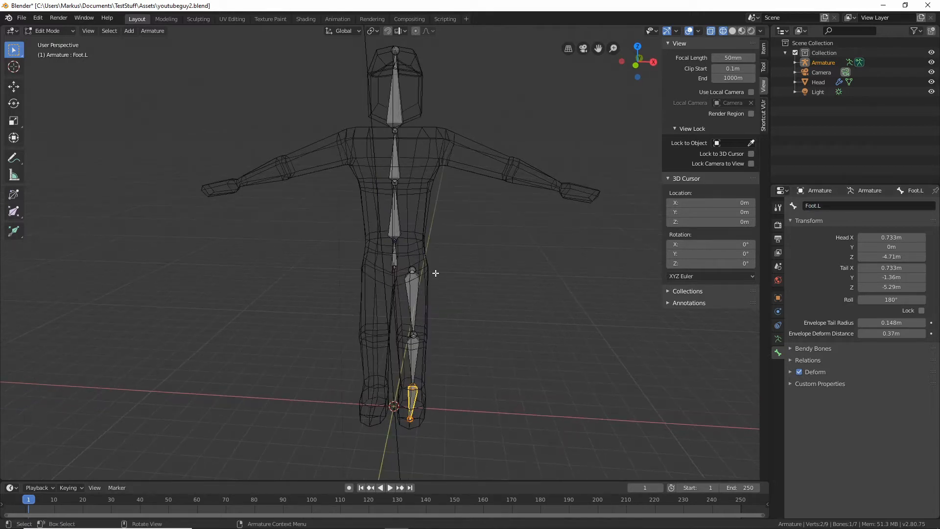
left_click(400, 159)
middle_click_drag(401, 159, 394, 155)
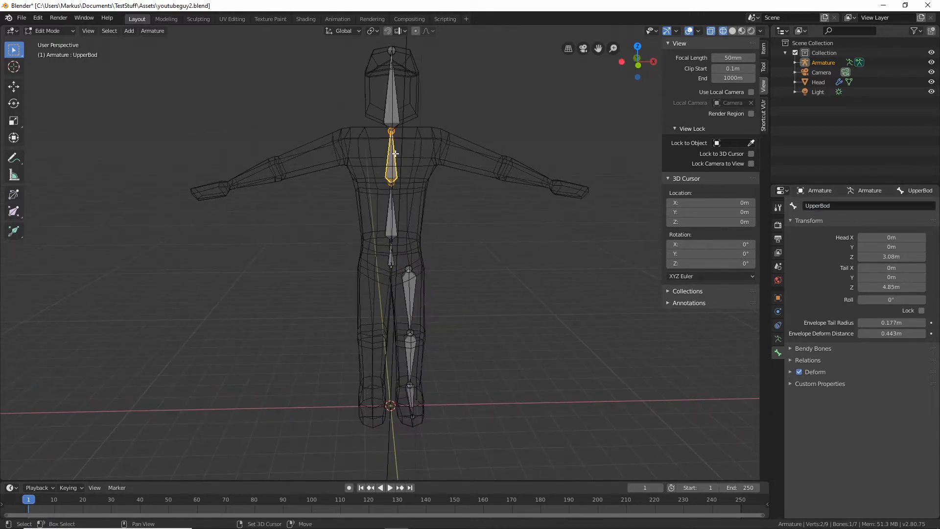
key("shift+d")
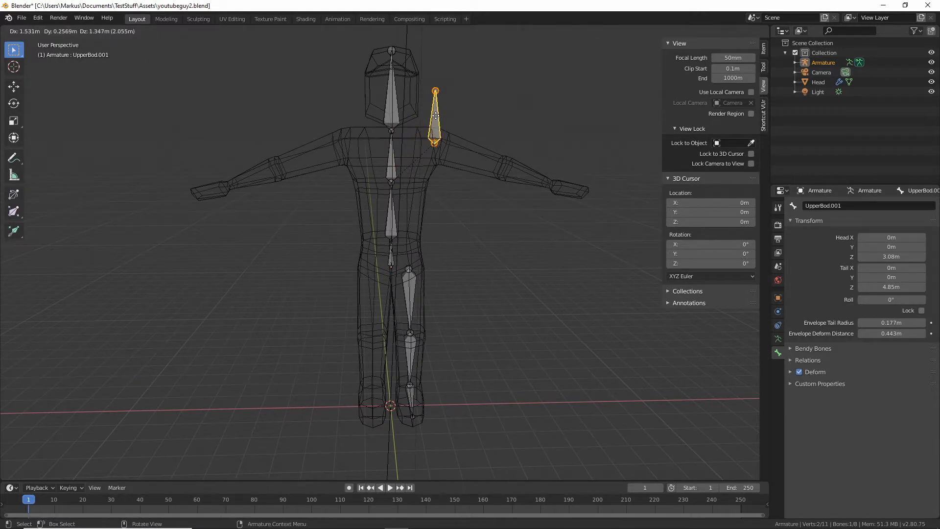
key("Escape")
key("ctrl+z")
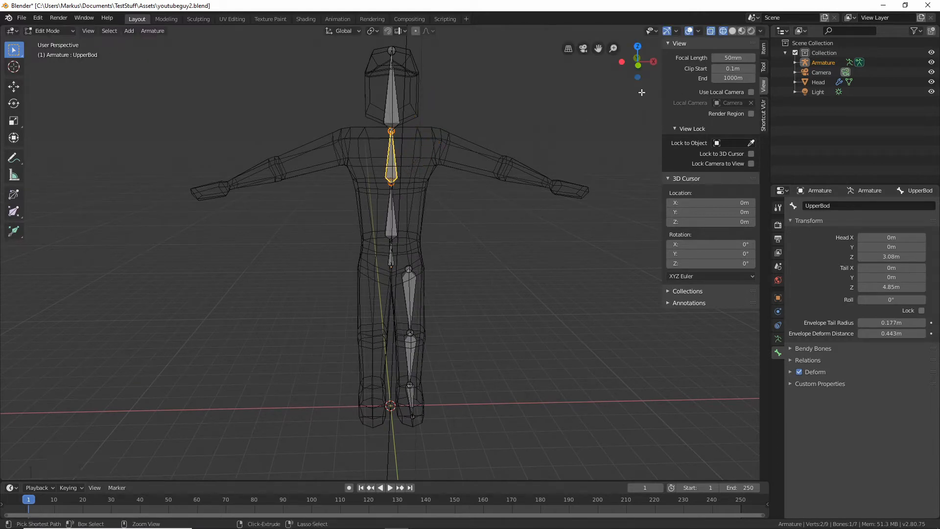
- In front orthographic view, duplicate UpperBod and fit the copy from the +X shoulder (about X 1.72 m, Z 4.31 m) to the elbow (X 3.92 m, Z 3.61 m)
left_click(639, 65)
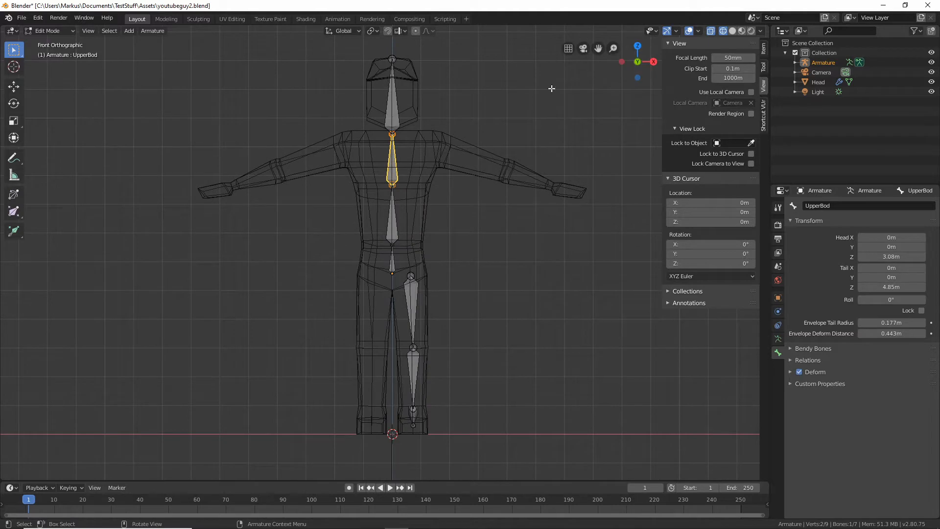
key("shift+d")
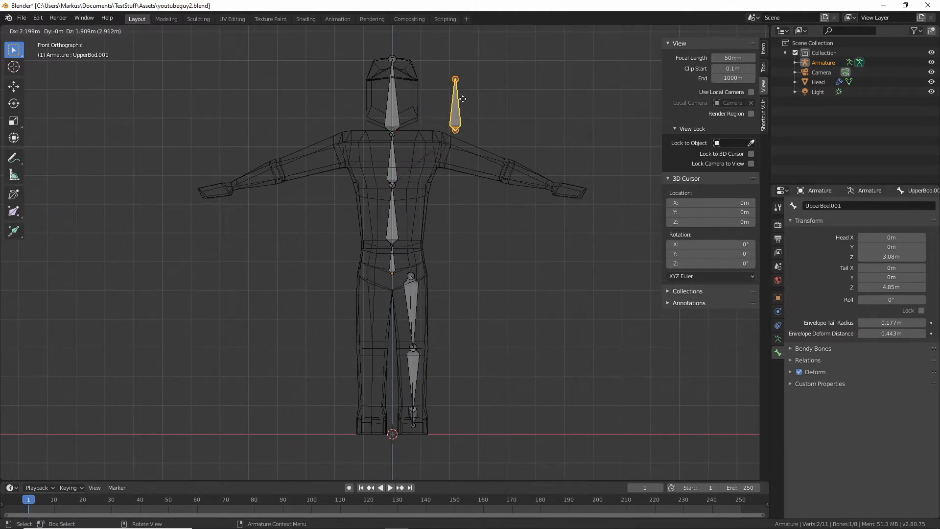
left_click(435, 127)
left_click(449, 94)
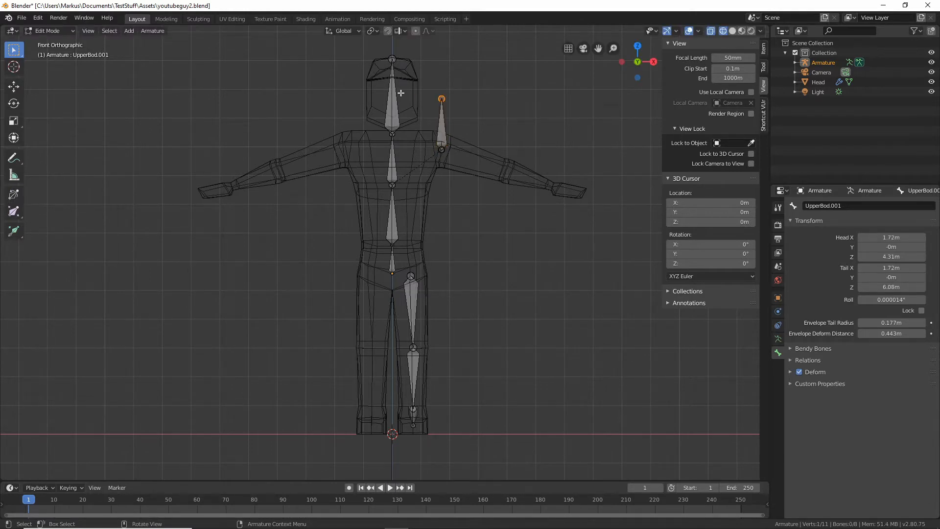
key("g")
left_click(472, 171)
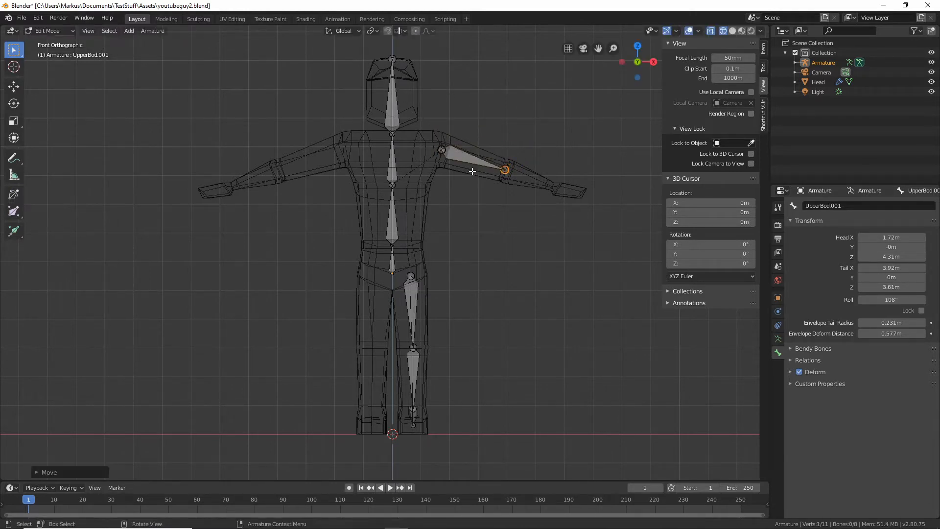
- Extrude a forearm bone about 1.57 m across and 0.53 m down to the wrist, and a hand bone about 1.09 m across and 0.27 m down
key("e")
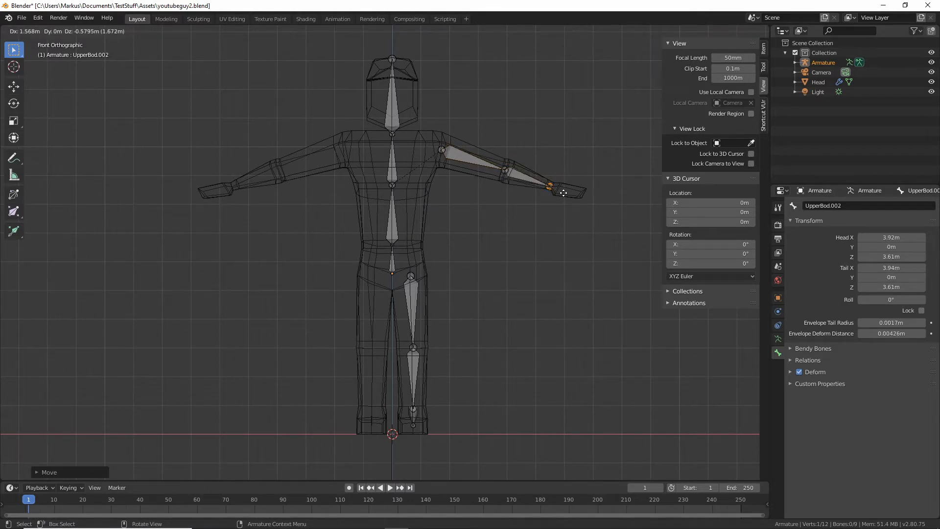
left_click(563, 192)
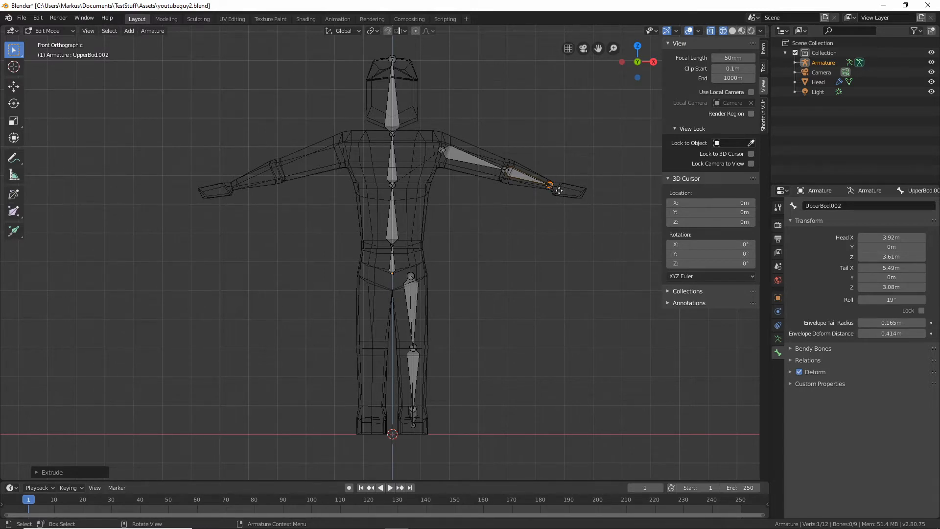
key("e")
left_click(591, 198)
- Rename the bone between the shoulder and elbow as UpperArm.L
left_click(479, 159)
double_click(847, 206)
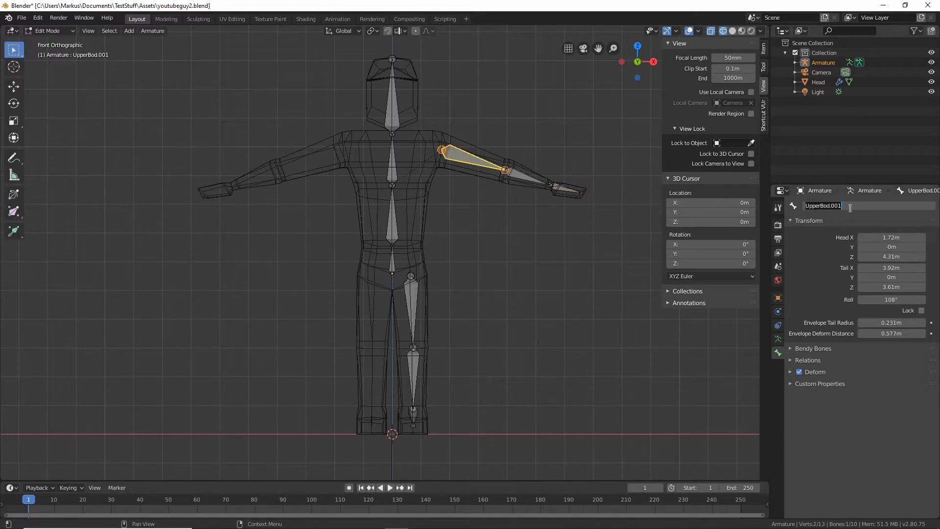
type("UpperArm.L")
key("Return")
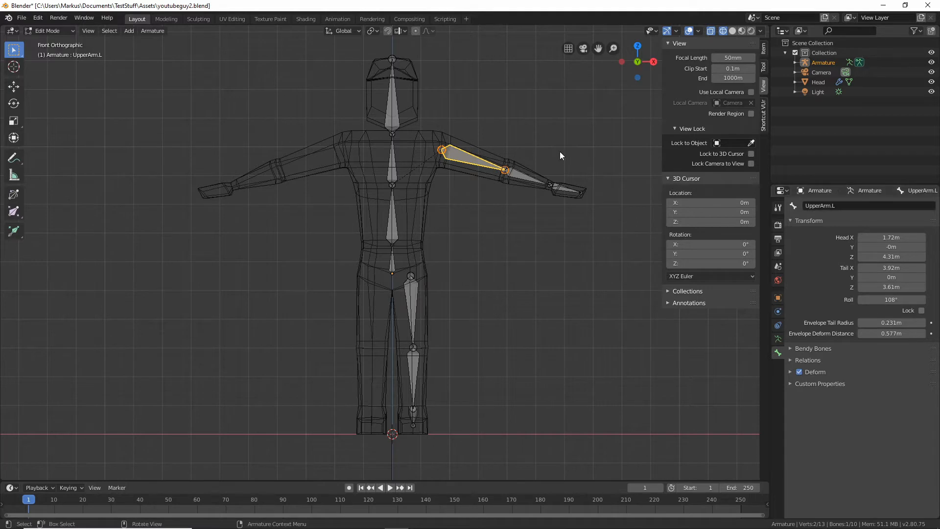
- Rename the forearm bone between the elbow and wrist as LowerArm.L
left_click(526, 175)
left_click(815, 206)
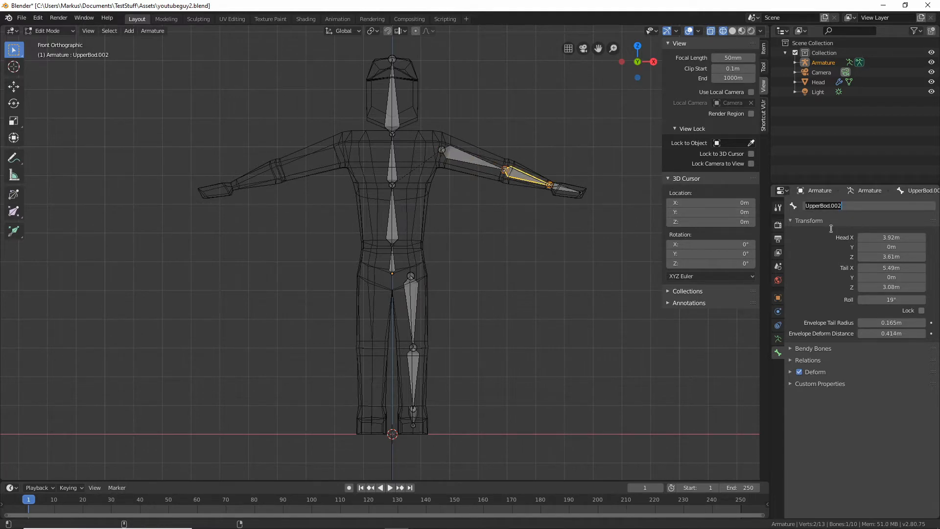
type("LowerArm.L")
key("Return")
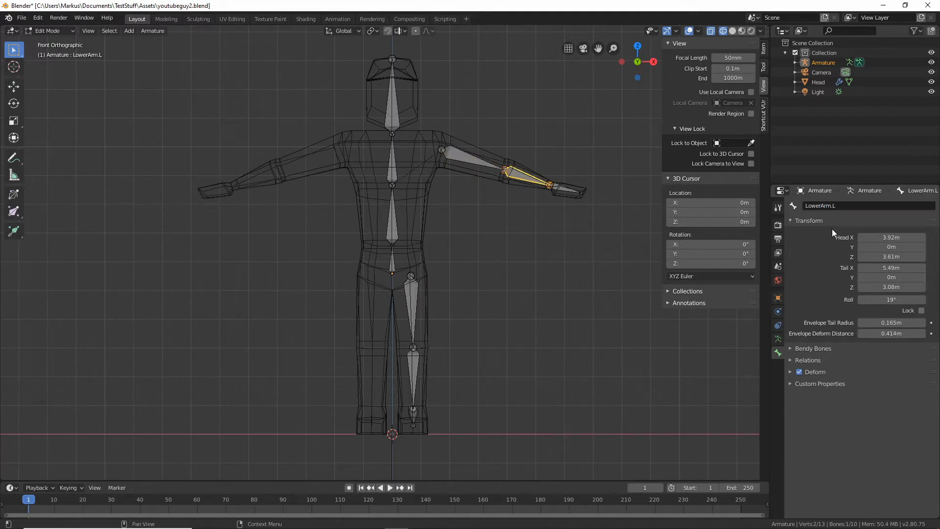
- Rename the bone at the end of the arm, beyond the wrist, as Hand.L
left_click(570, 192)
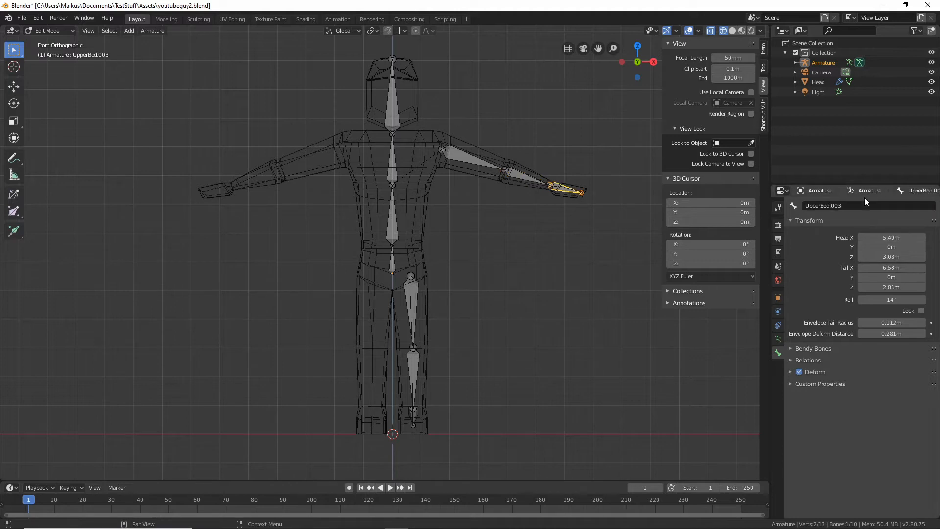
left_click(860, 206)
type(".L")
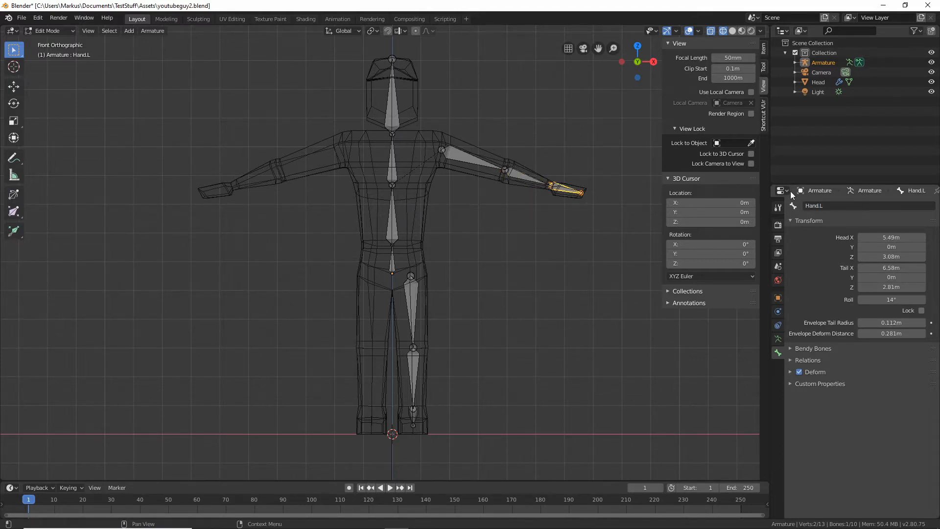
key("Return")
- In the right orthographic view, move the Pelvis bone about 0.22 m backward along Y
middle_click_drag(471, 261, 420, 238)
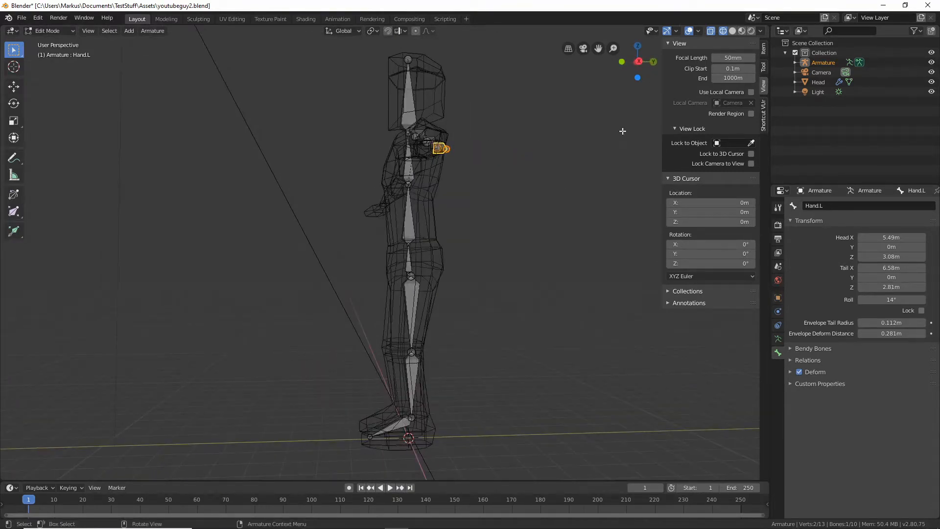
left_click(639, 61)
left_click(486, 223)
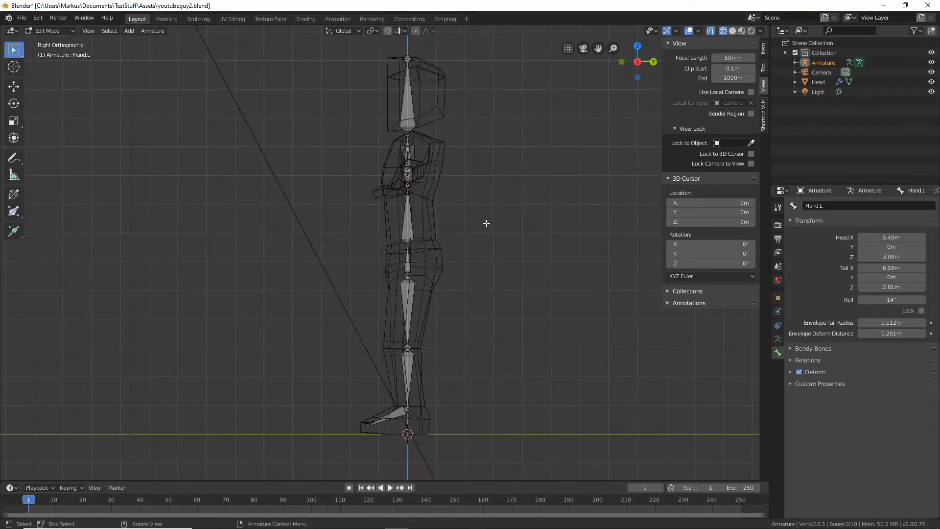
left_click(409, 259)
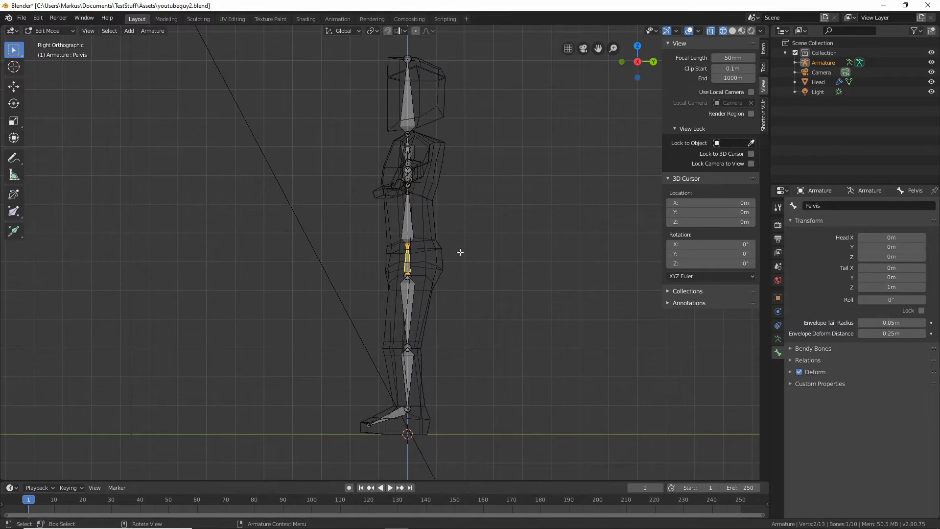
key("g")
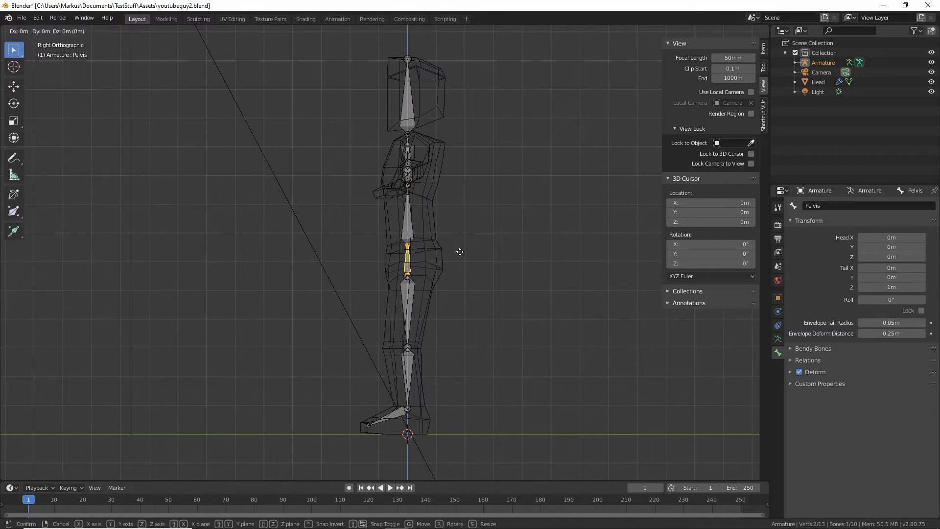
left_click(462, 252)
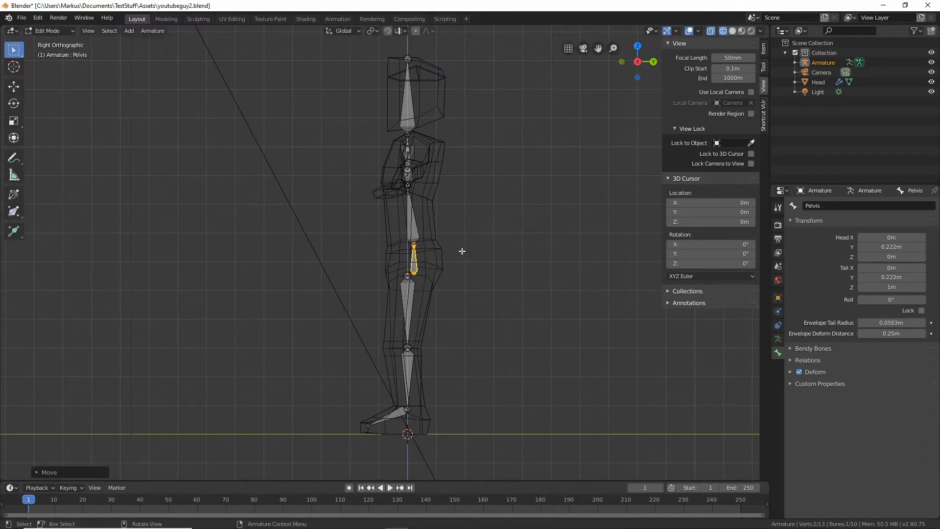
- Move the Head bone about 0.22 m backward along Y and clear the selection
left_click(413, 120)
key("g")
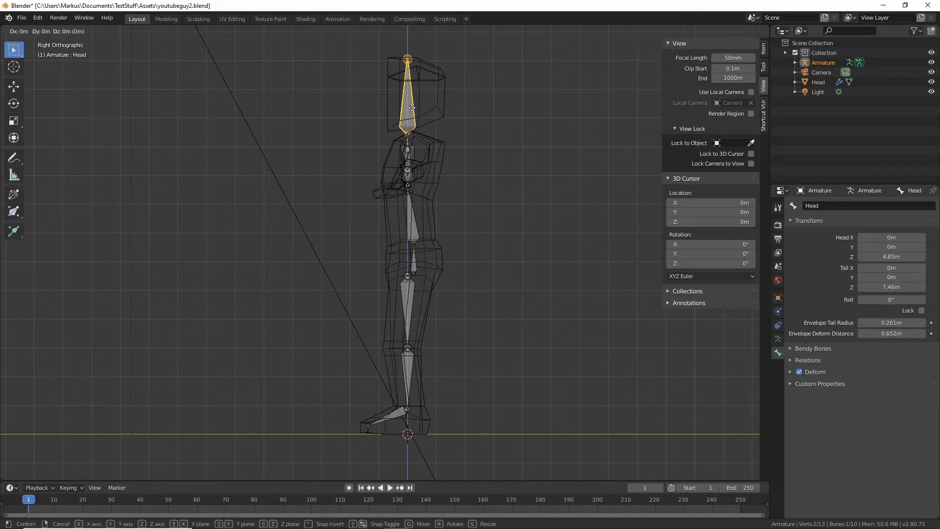
key("y")
left_click(418, 108)
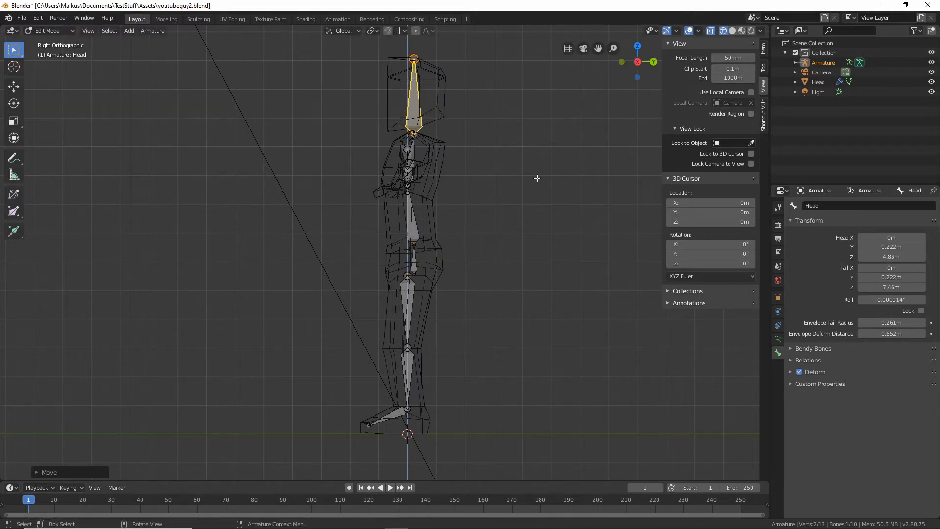
left_click(537, 178)
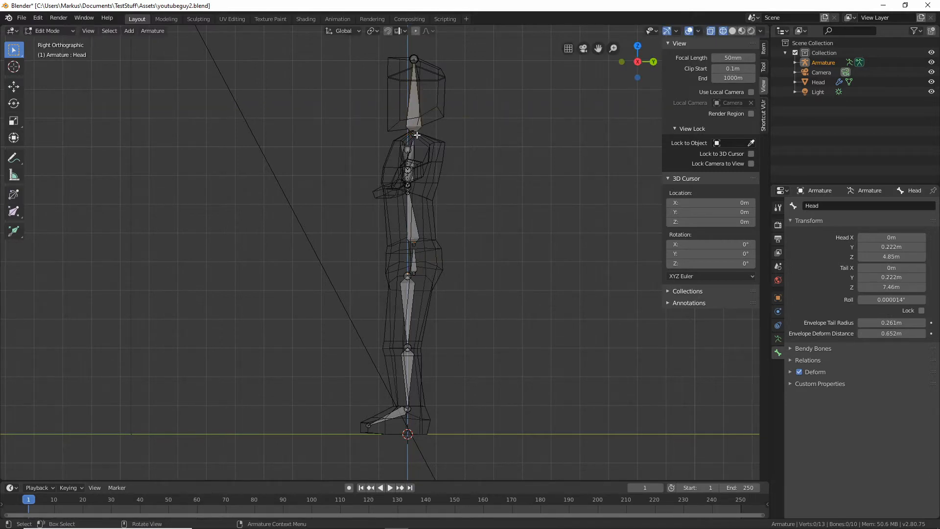
- Move the hip joint of UpperLeg.L about 0.19 m backward along Y
left_click(408, 275)
key("g")
key("y")
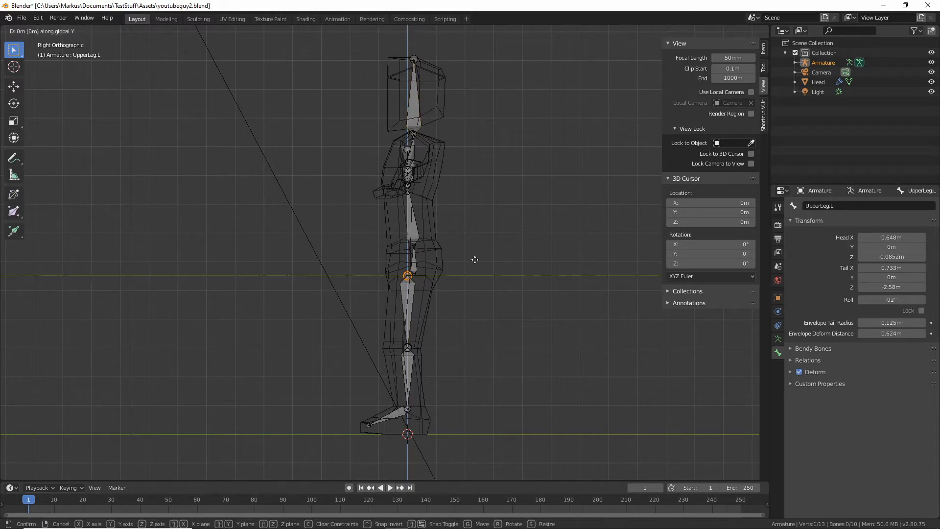
left_click(480, 259)
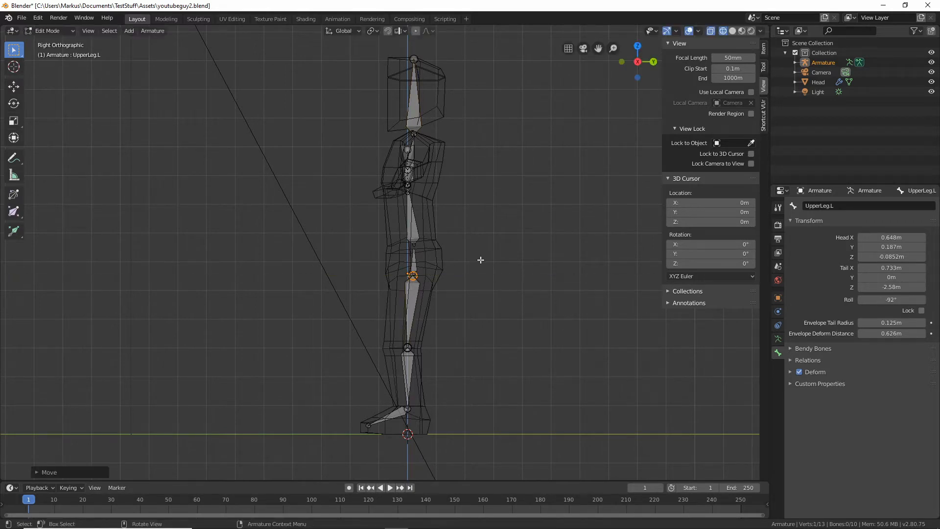
- Move the knee joint about 0.17 m forward along Y and select the ankle joint
left_click(424, 343)
key("g")
key("y")
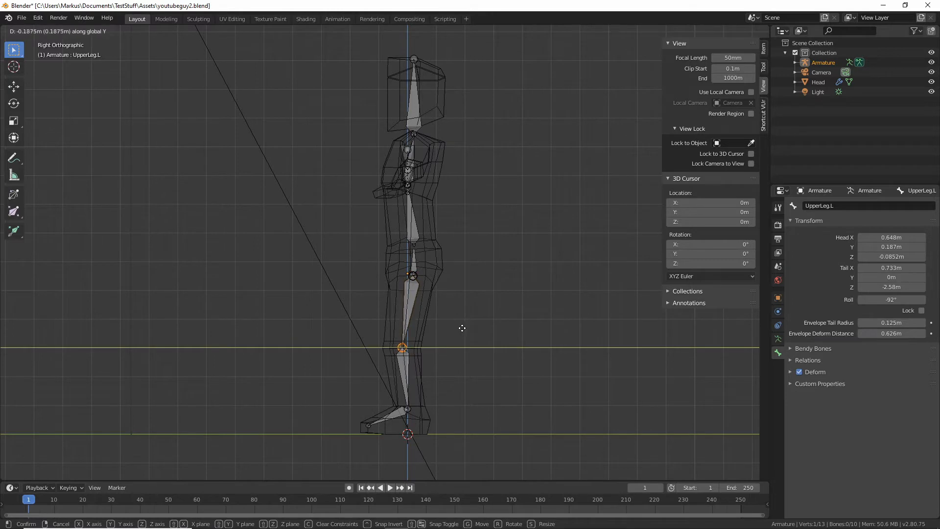
left_click(458, 335)
left_click(407, 409)
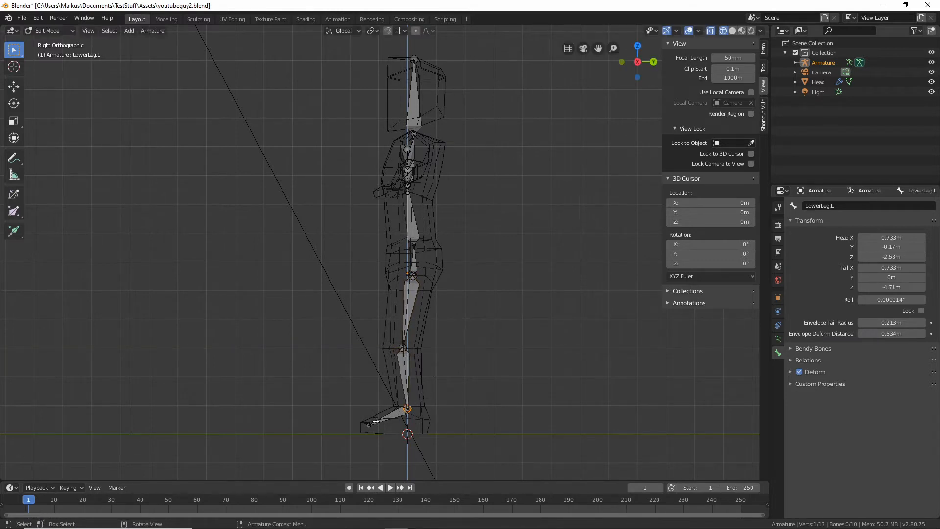
- Lower the toe end of the Foot.L bone about 0.10 m along Z and clear the selection
left_click(368, 426)
key("g")
key("z")
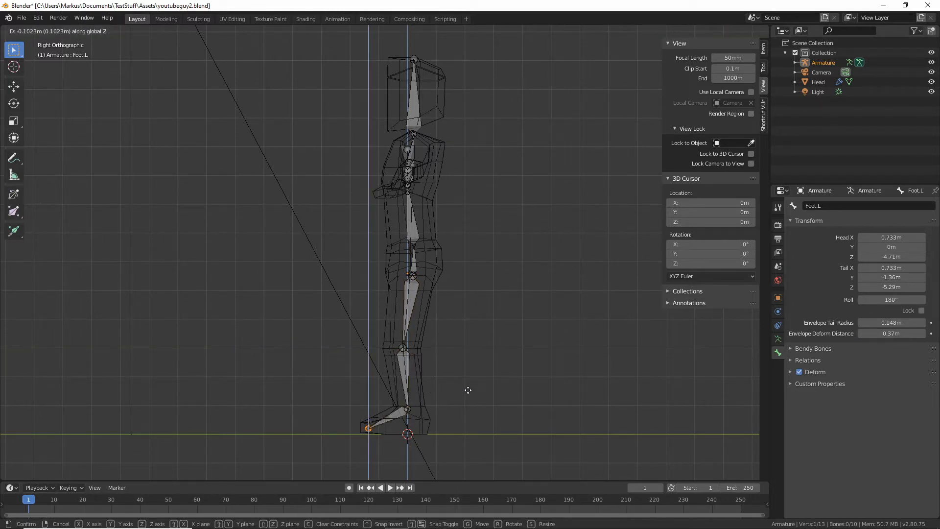
left_click(541, 391)
left_click(541, 390)
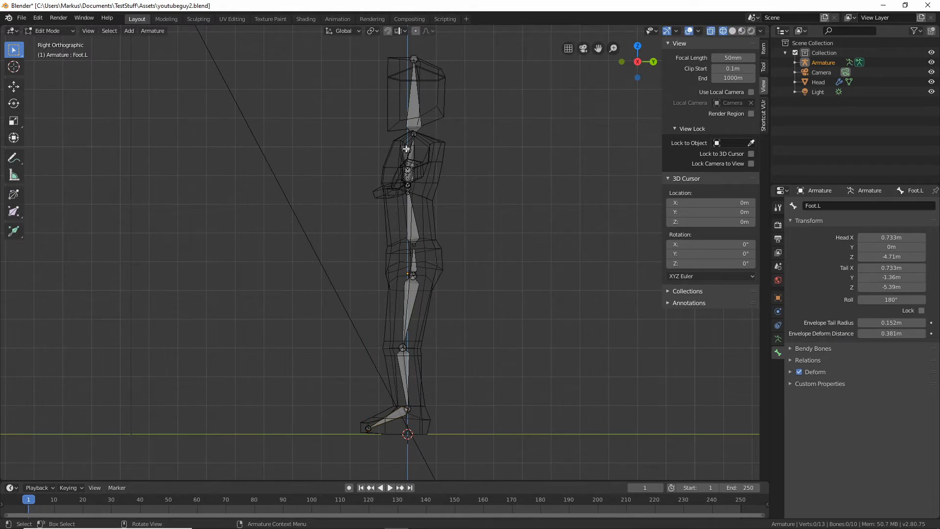
- Move the shoulder joint of UpperArm.L about 0.41 m backward along Y
left_click(407, 149)
key("g")
key("y")
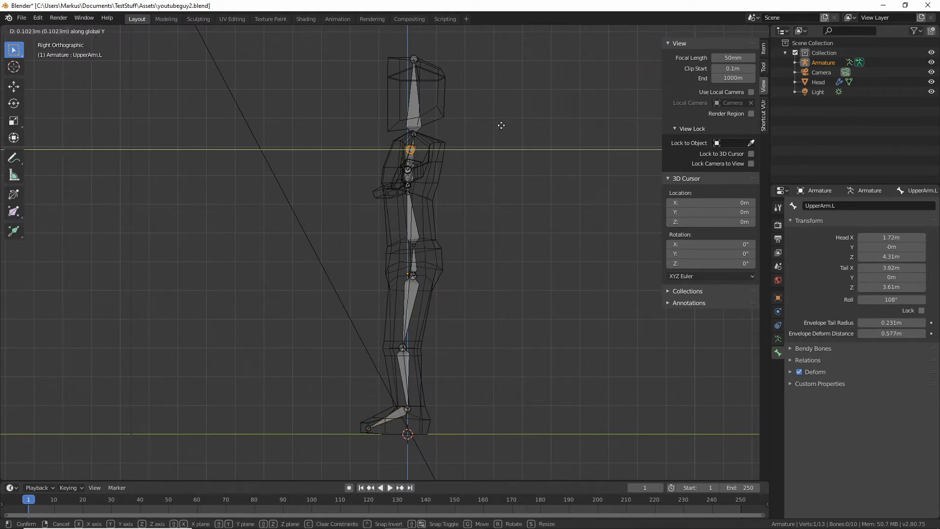
left_click(479, 138)
- In the top orthographic view, move the wrist joint of LowerArm.L about 0.36 m forward along Y
middle_click_drag(478, 138, 429, 184)
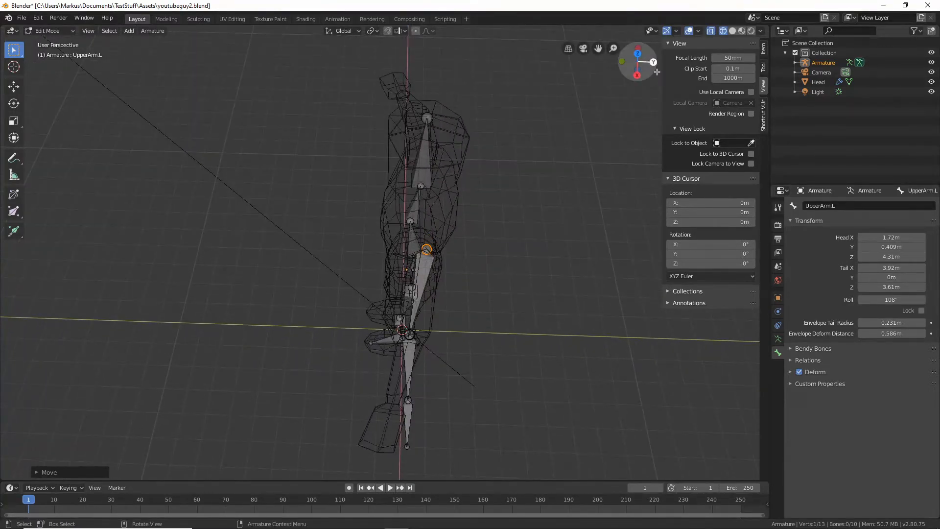
left_click(638, 53)
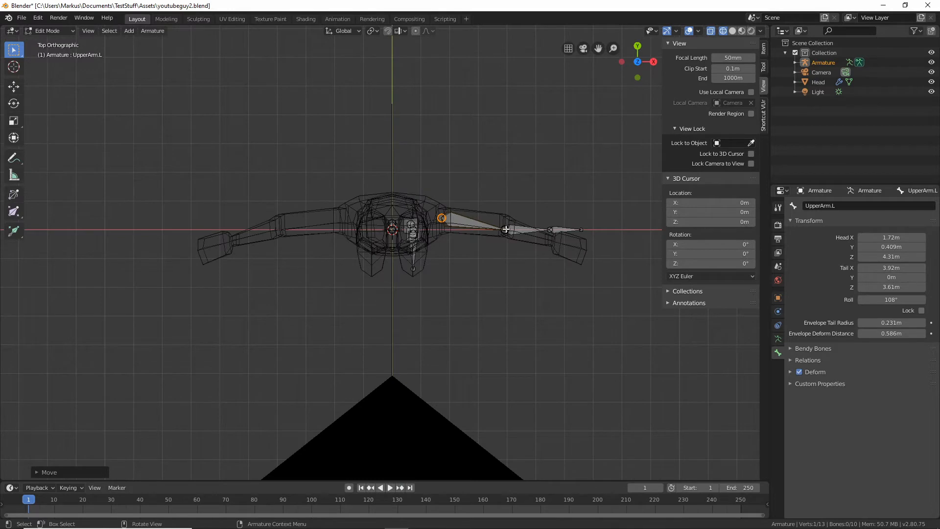
left_click(507, 229)
left_click(550, 229)
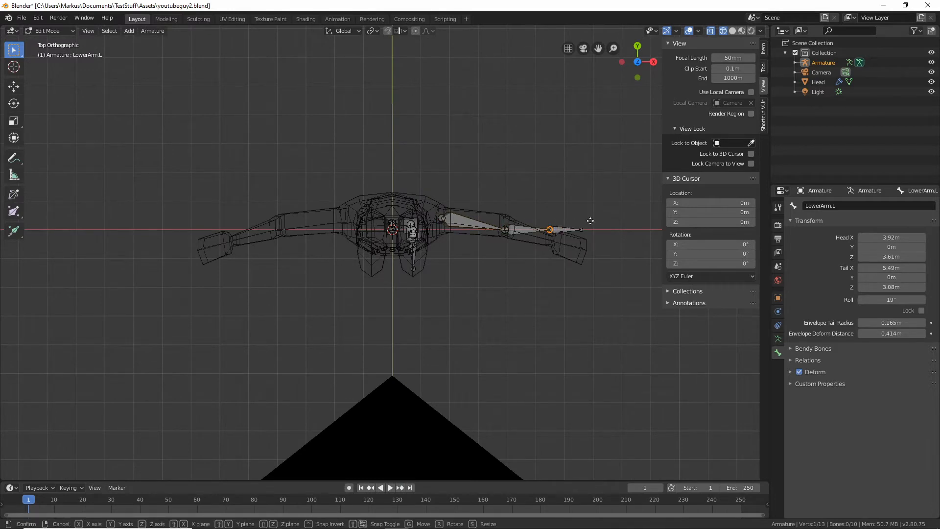
key("g")
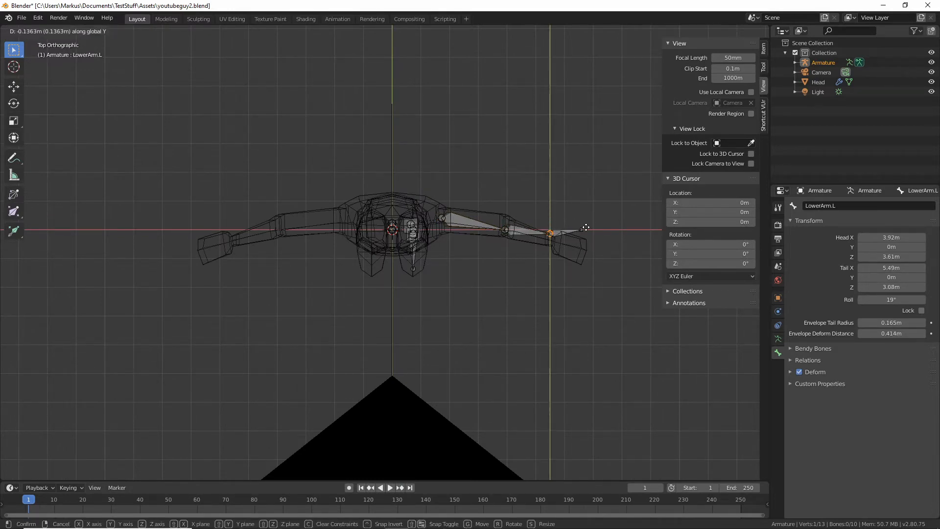
left_click(585, 231)
- Move the tip of the Hand.L bone about 0.73 m forward along Y and clear the selection
left_click(583, 231)
key("g")
key("y")
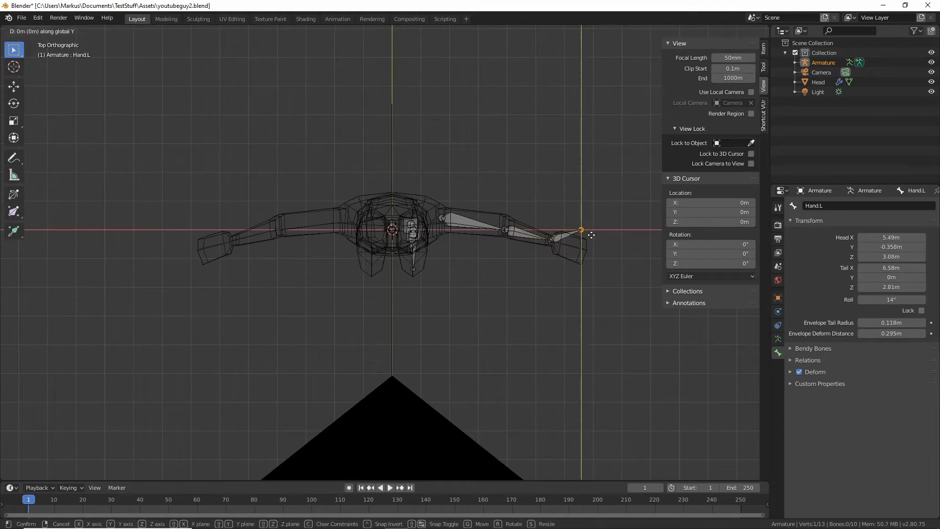
left_click(593, 252)
left_click(542, 350)
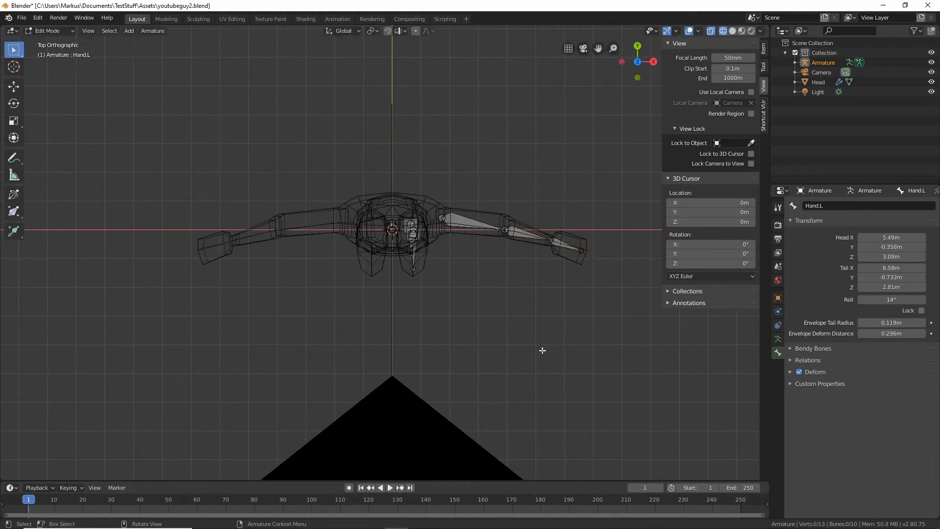
- Move the elbow joint of the left arm about 0.10 m backward along Y
left_click(505, 230)
key("g")
key("y")
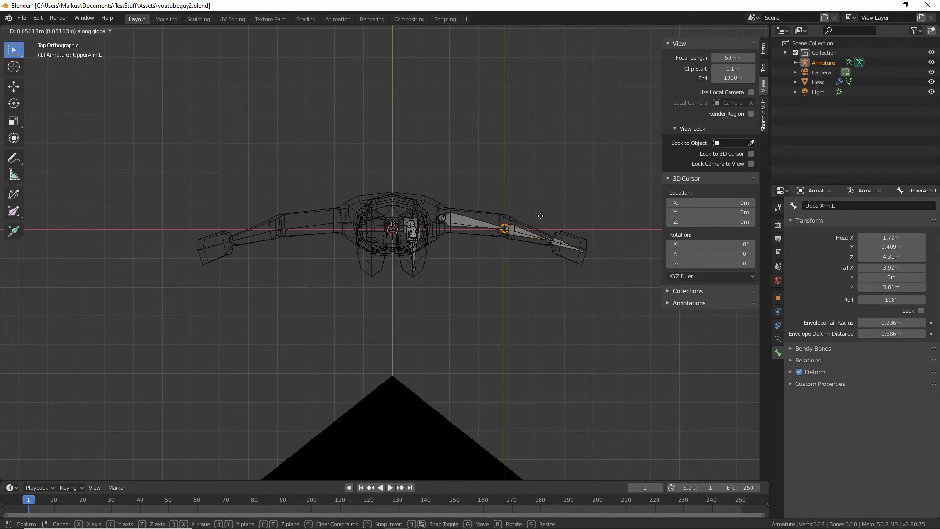
left_click(542, 213)
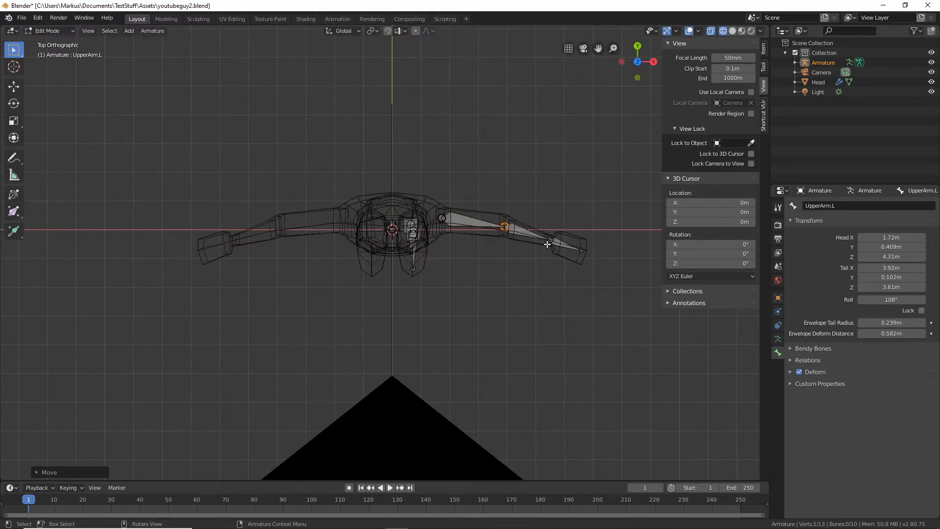
left_click(638, 287)
- Select the UpperArm.L bone and clear its parent
middle_click_drag(637, 287, 478, 184)
left_click(452, 143)
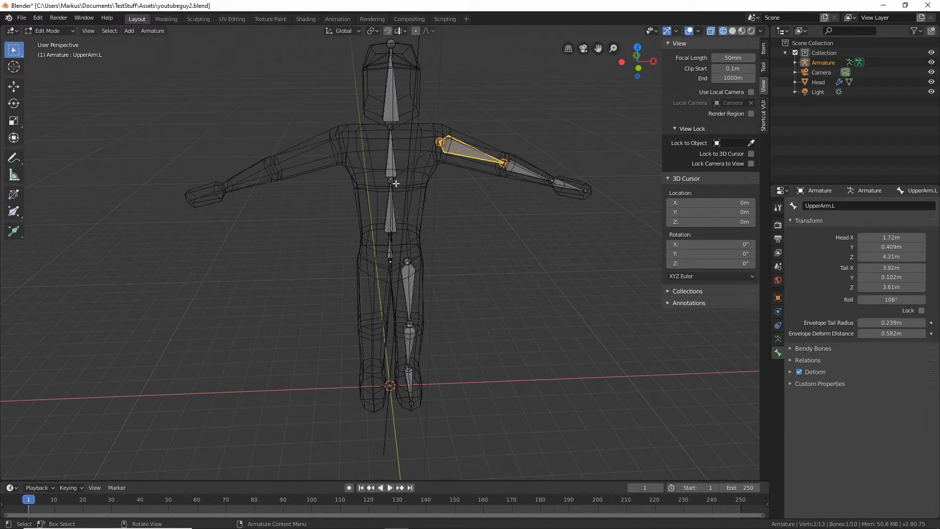
left_click(391, 191)
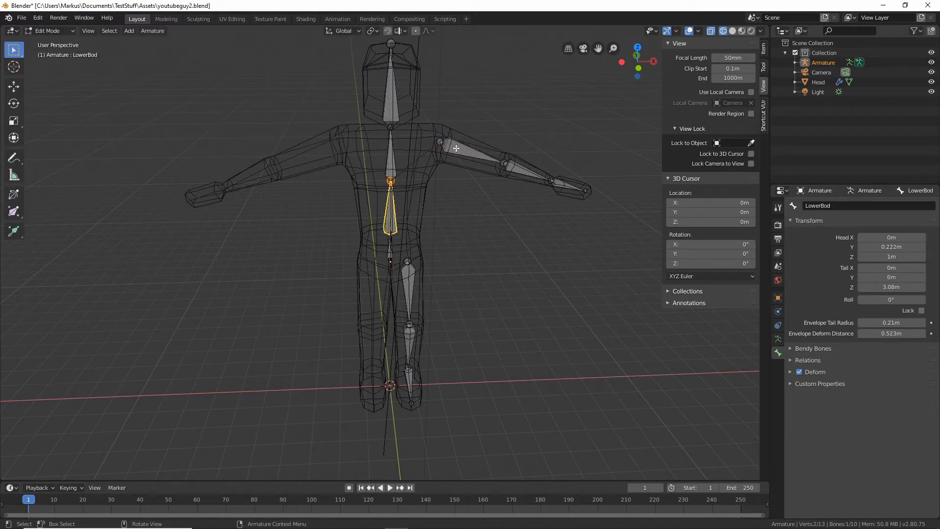
left_click(456, 148)
left_click(394, 151)
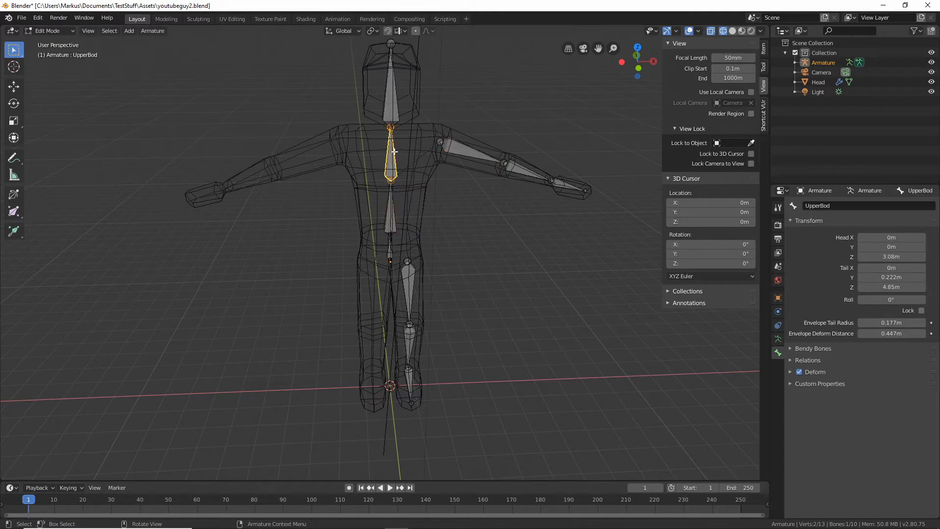
left_click(454, 146)
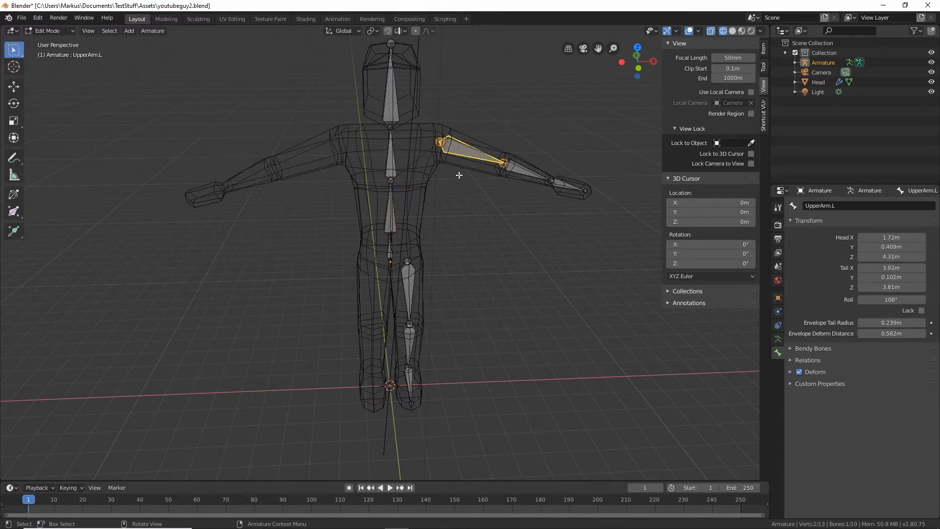
key("alt+p")
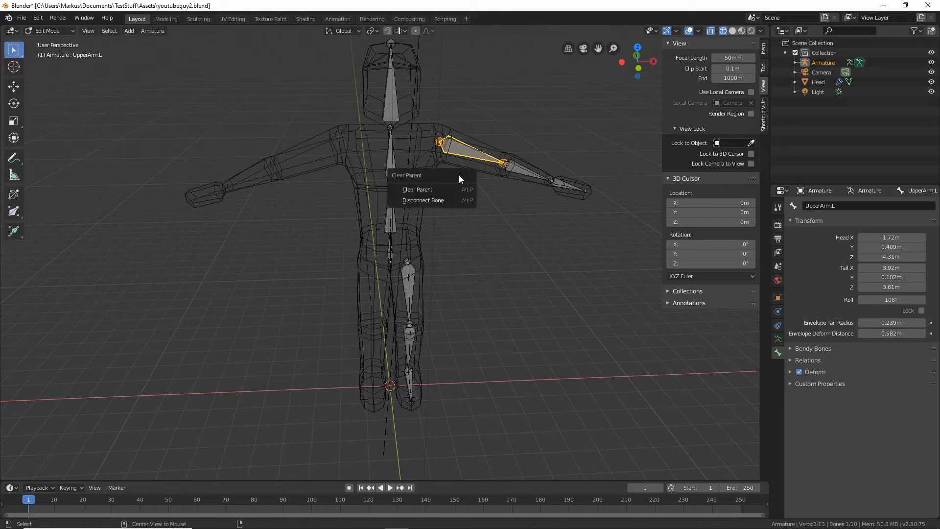
left_click(417, 191)
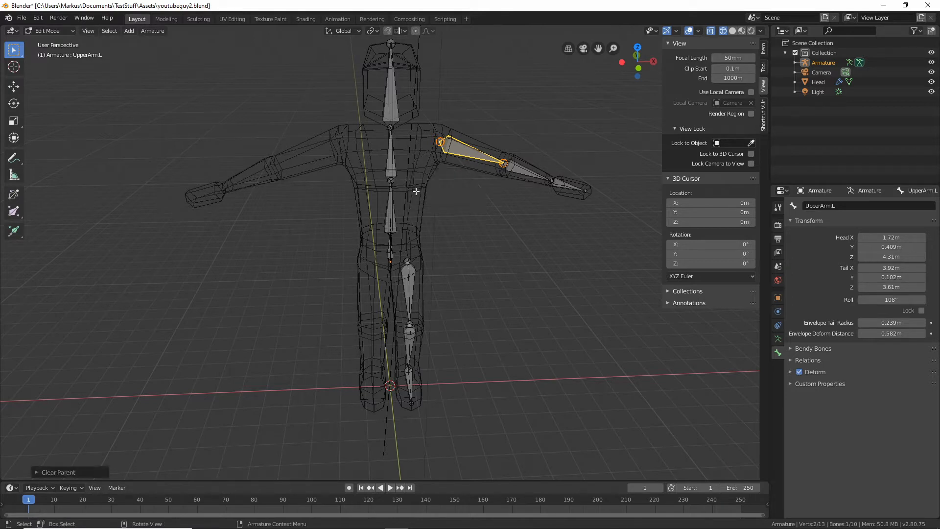
- Parent the UpperArm.L bone to the UpperBod bone with Keep Offset
left_click(462, 146)
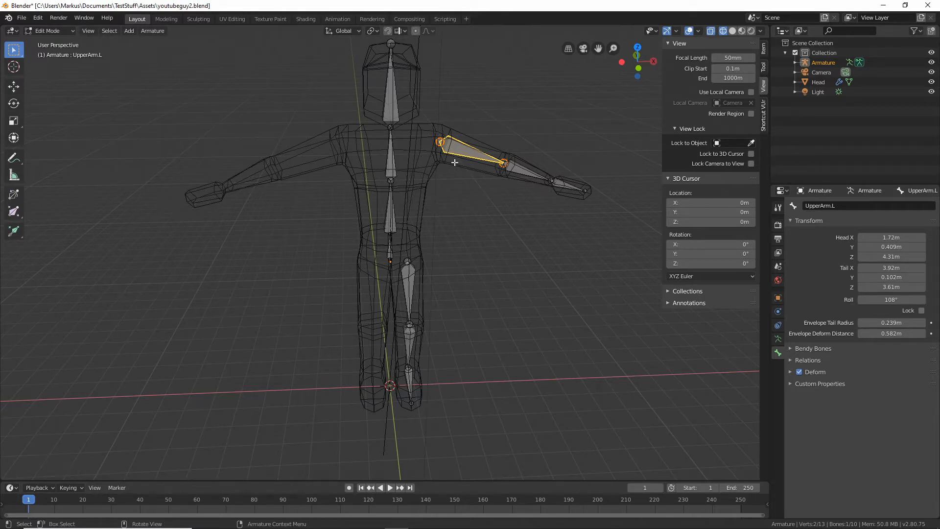
left_click(394, 156, "shift")
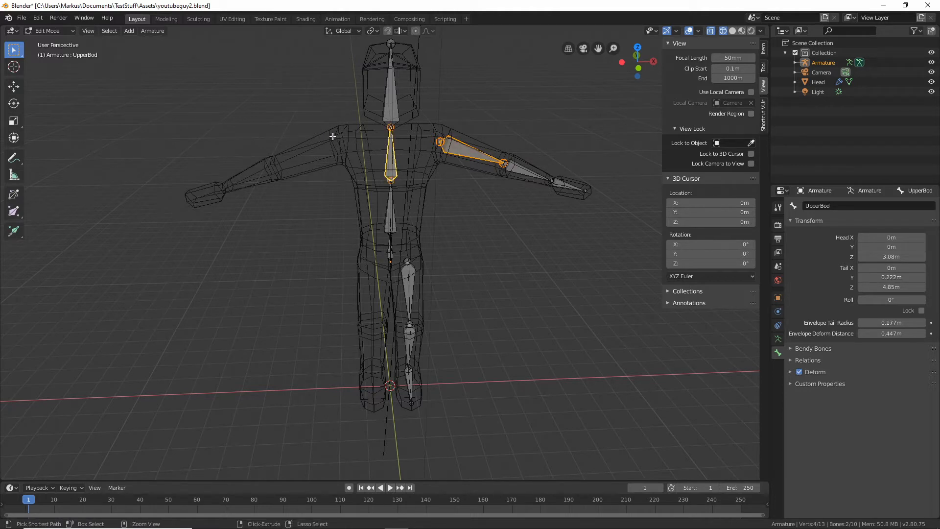
key("ctrl+p")
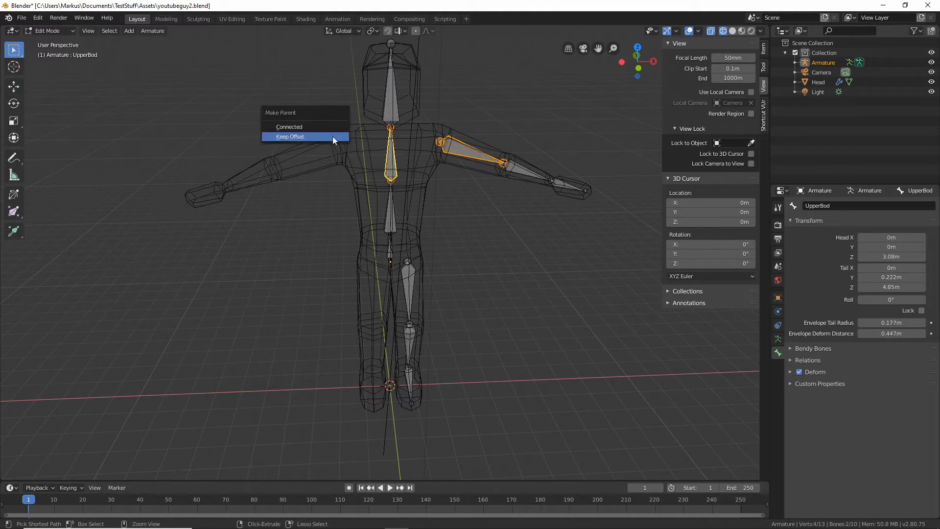
left_click(302, 136)
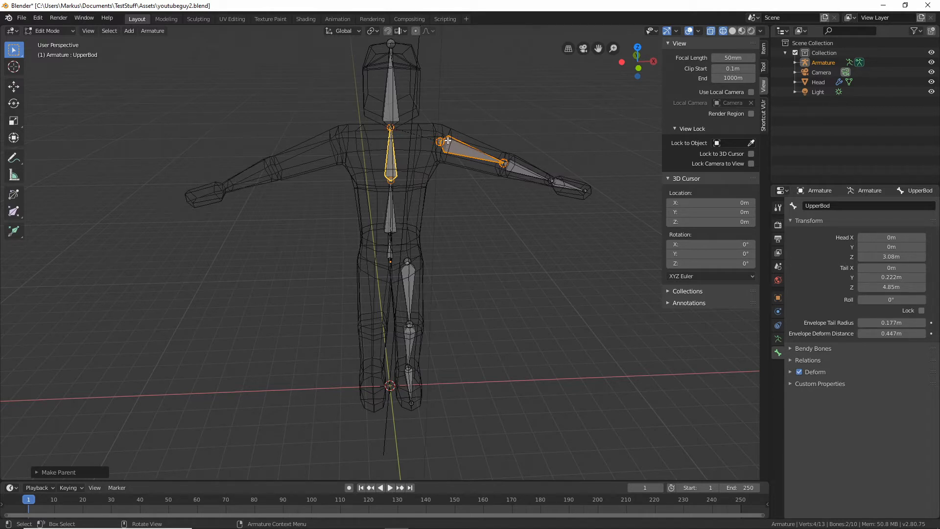
left_click(390, 151)
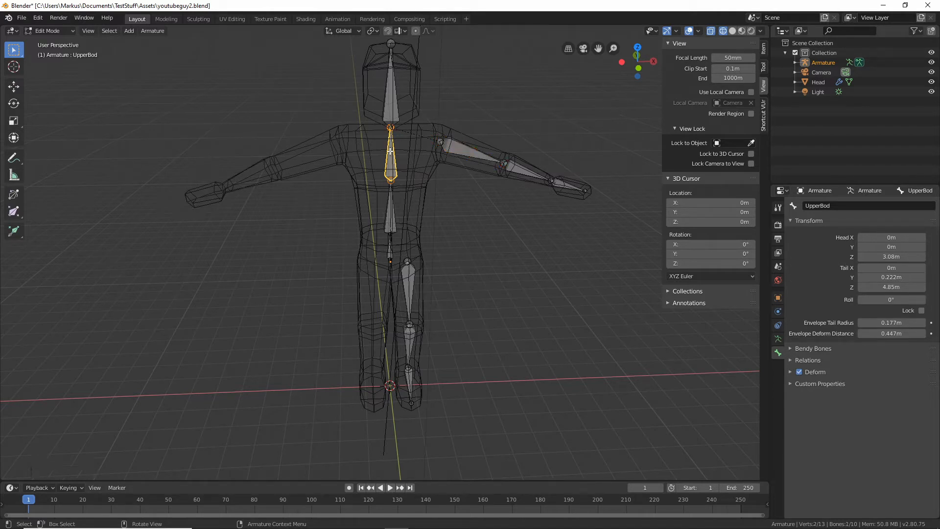
left_click(462, 150)
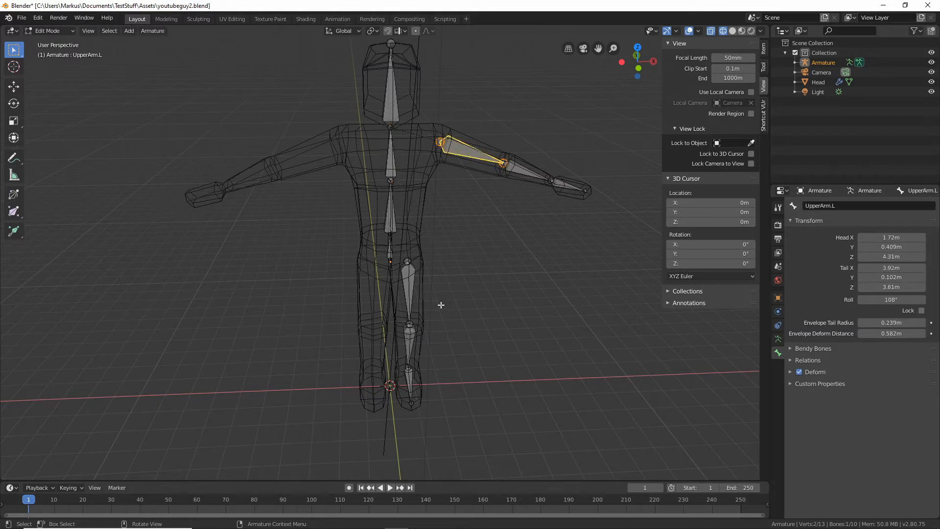
- Parent the UpperLeg.L bone to the Pelvis bone with Keep Offset
left_click(410, 289)
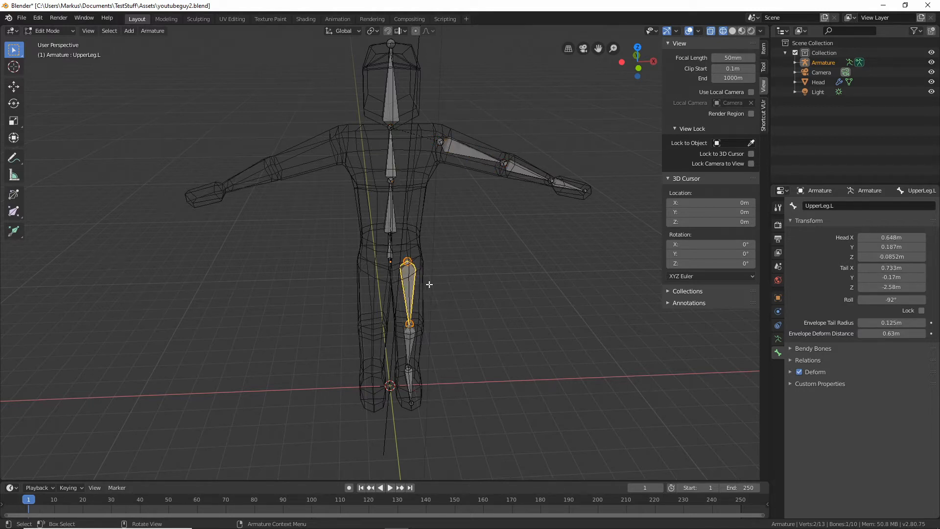
left_click(389, 253, "shift")
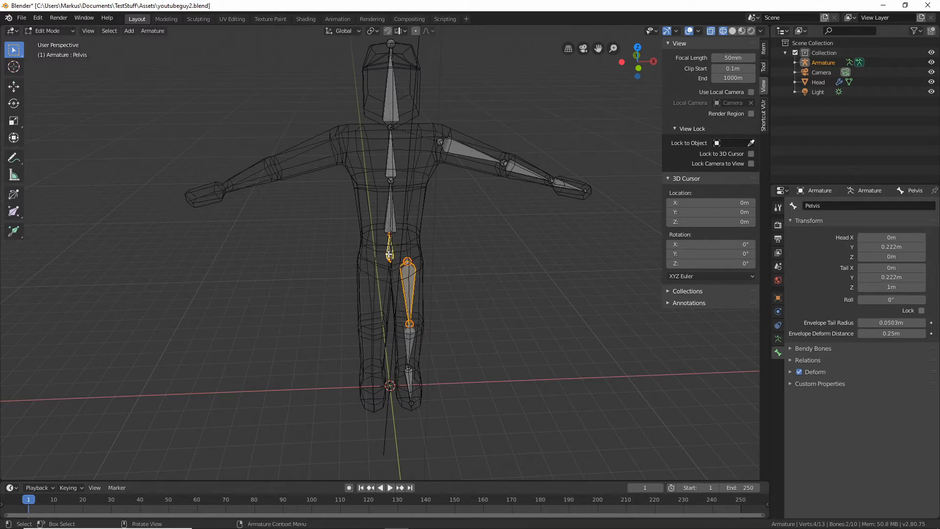
key("ctrl+p")
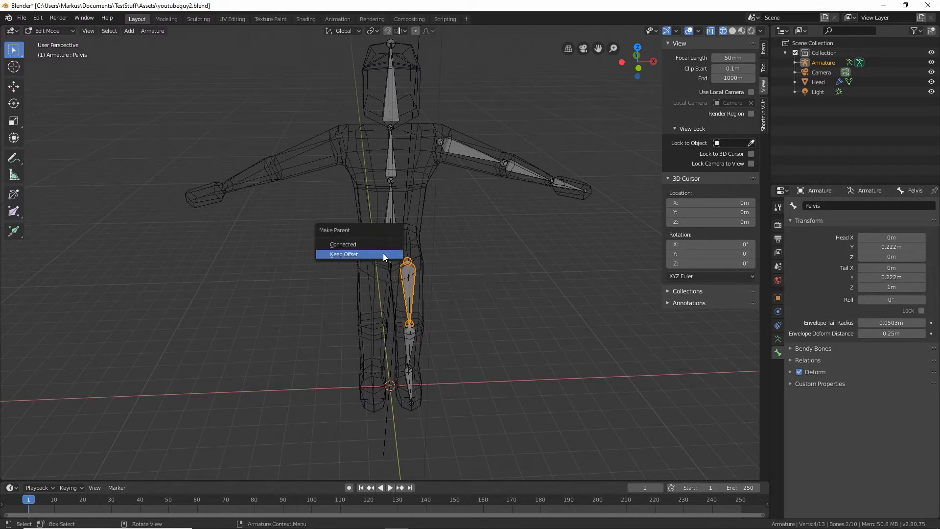
left_click(383, 254)
left_click(468, 267)
- Select the UpperArm.L bone and show the armature in the front orthographic view
middle_click_drag(467, 268, 491, 211)
left_click(471, 157)
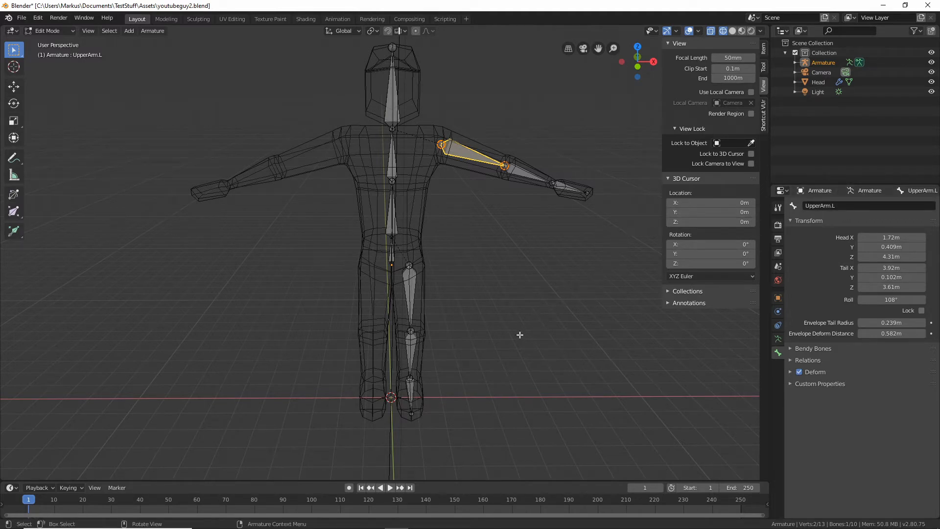
middle_click_drag(518, 336, 516, 321)
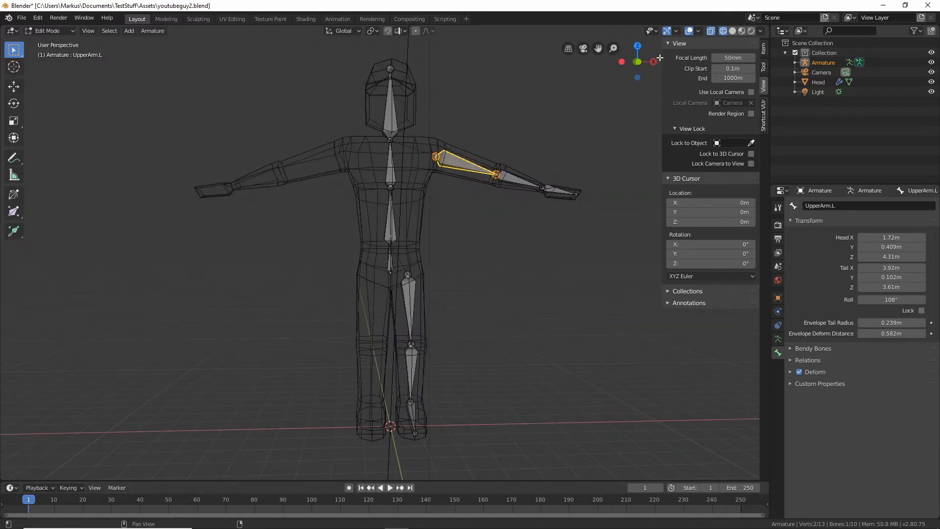
left_click(638, 62)
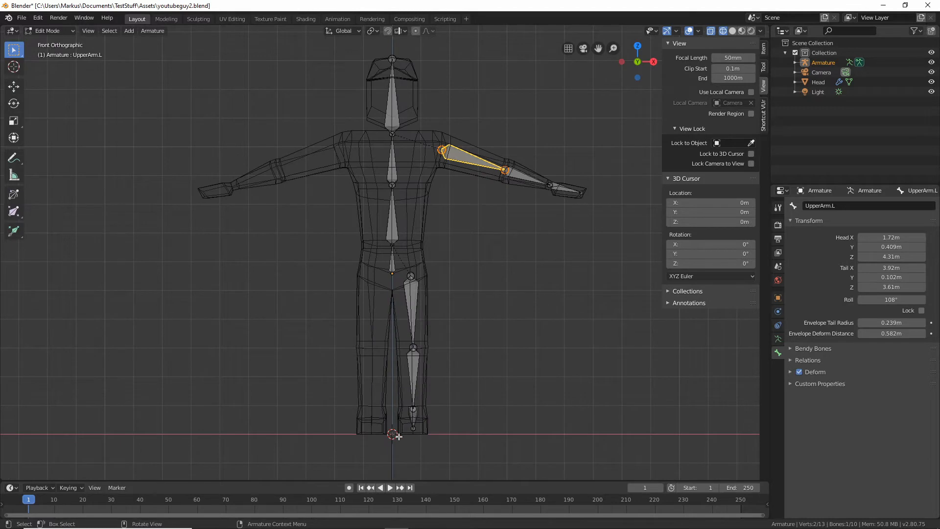
key("a")
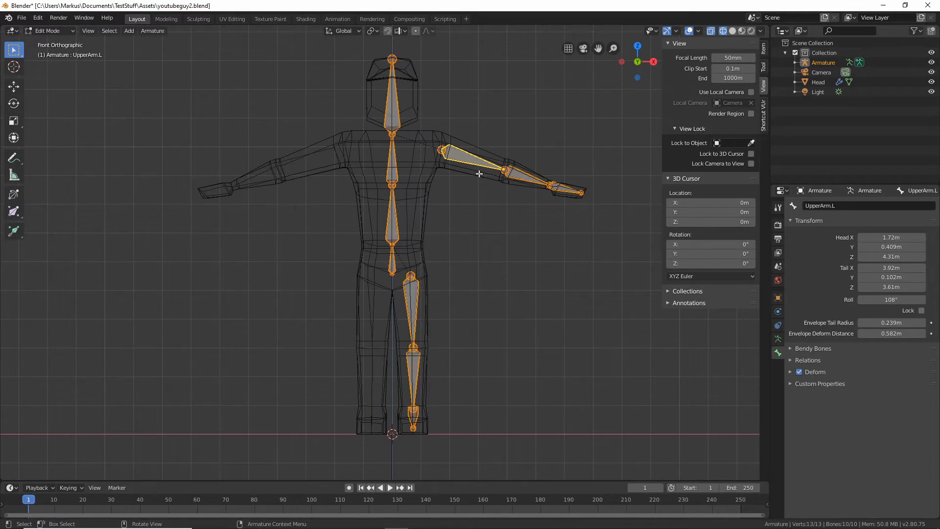
key("F3")
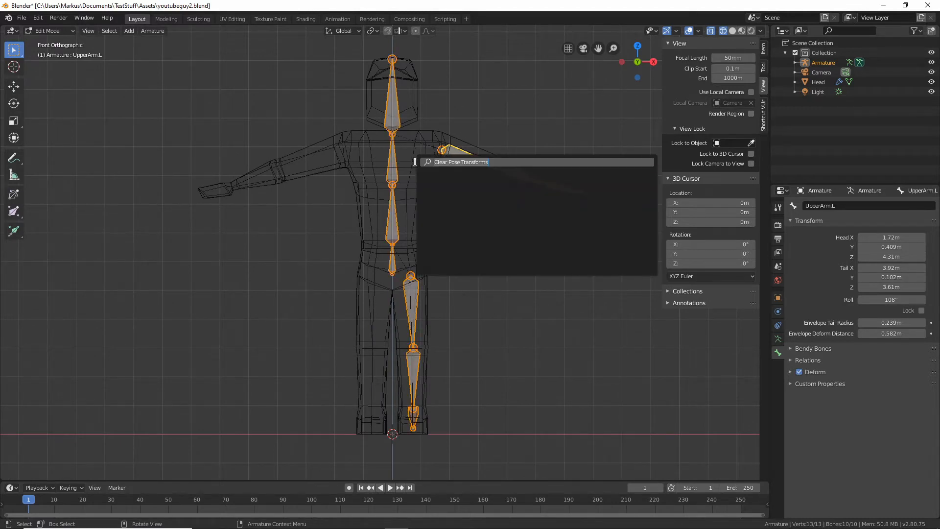
type("appl")
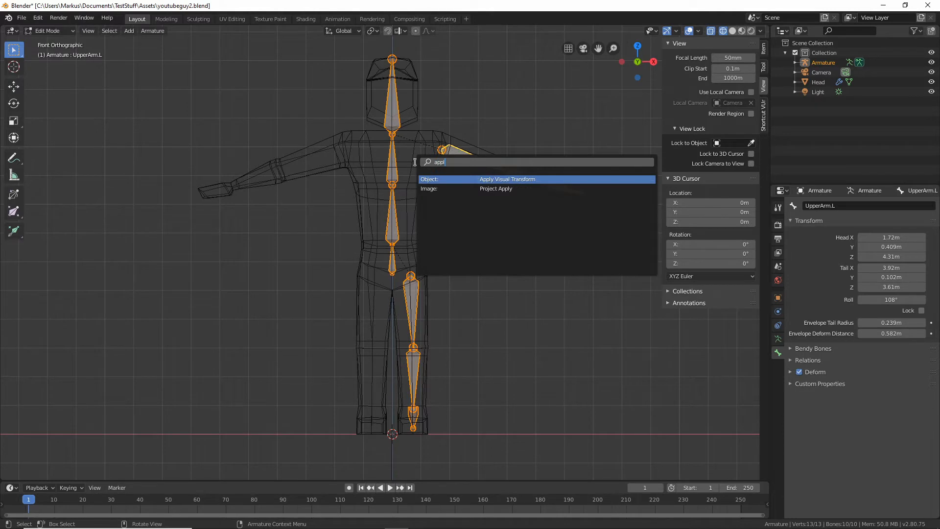
key("Escape")
key("alt+a")
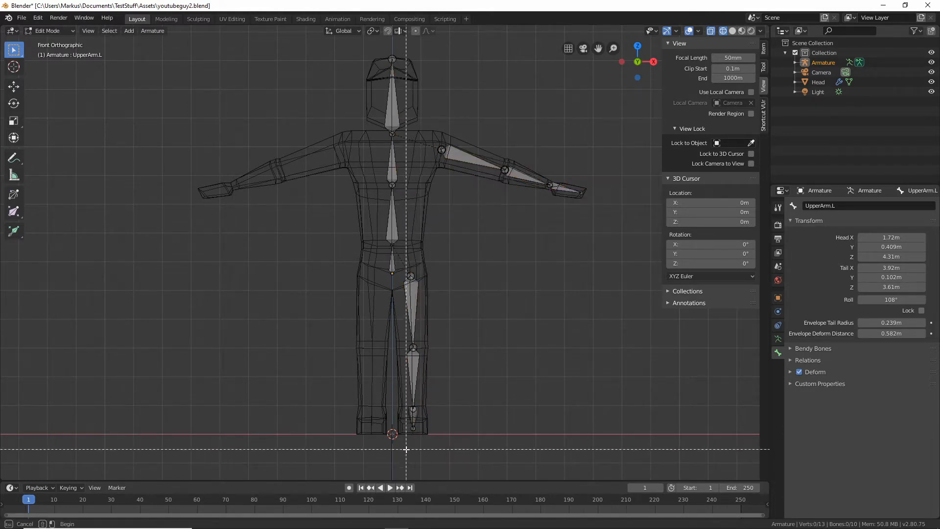
- Symmetrize the left arm and left leg bones to the character's other side
left_click_drag(403, 450, 613, 133)
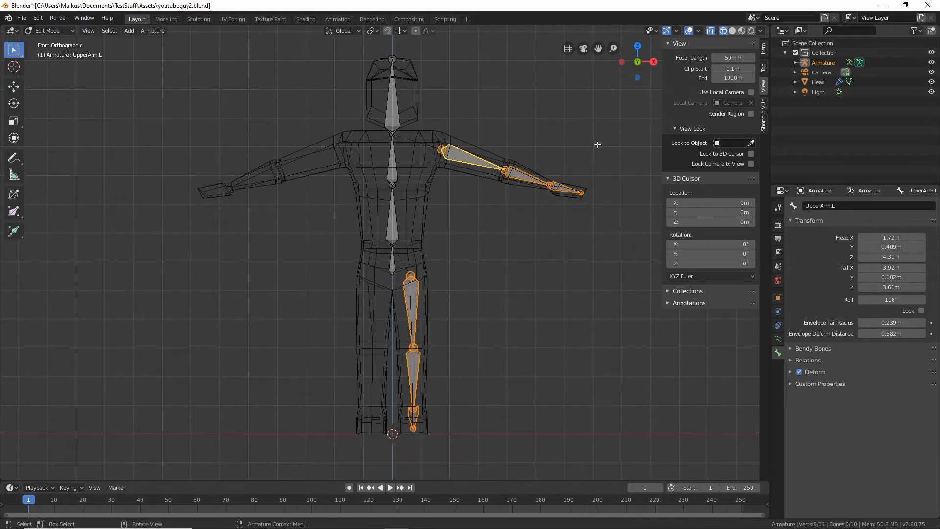
right_click(456, 151)
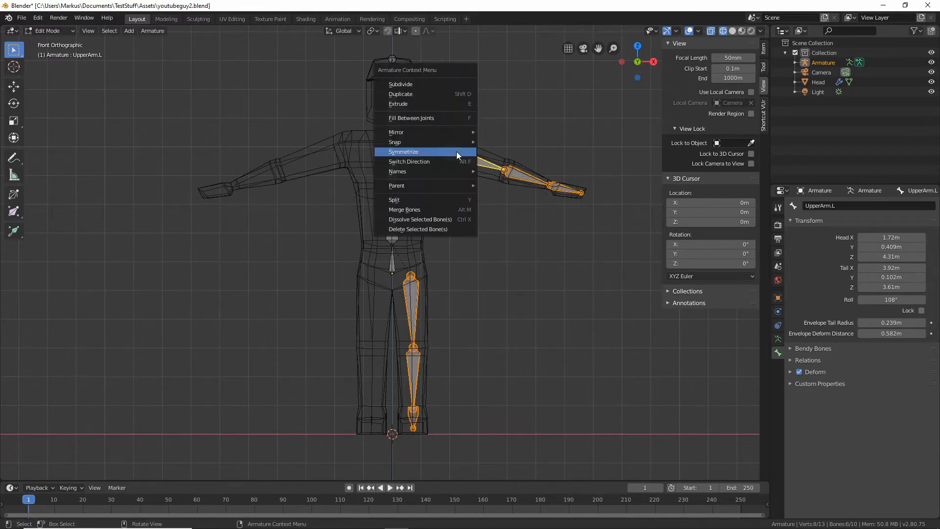
left_click(429, 153)
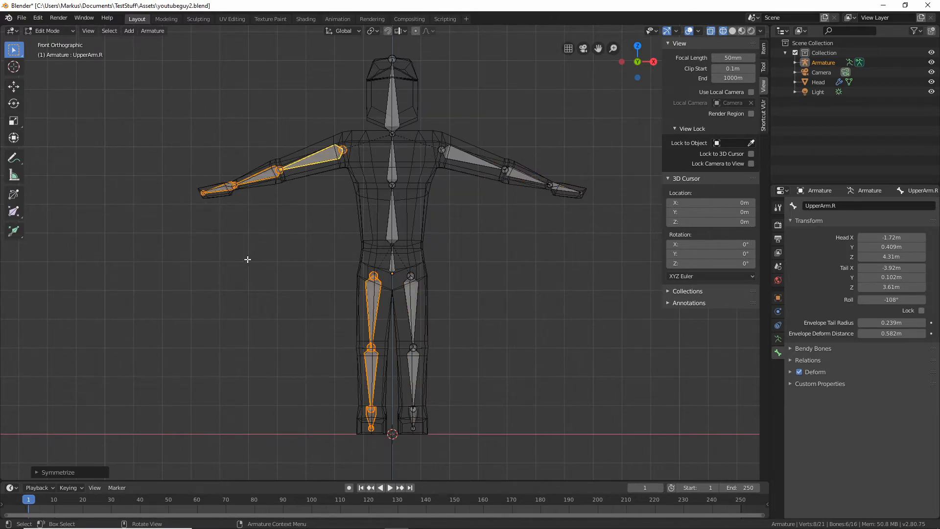
- Raise the neck joint at the tip of the UpperBod bone to a tail Z of about 4.99 m
middle_click_drag(183, 274, 260, 254)
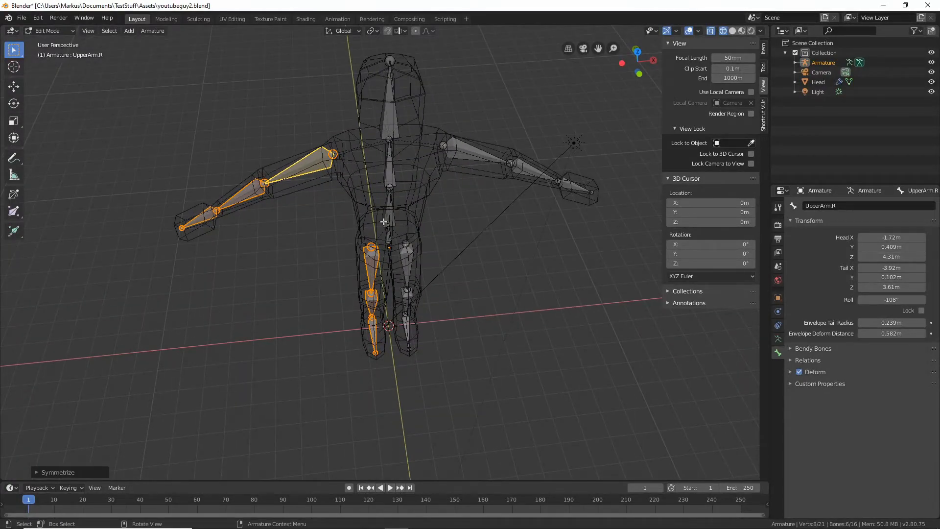
middle_click_drag(293, 304, 325, 247)
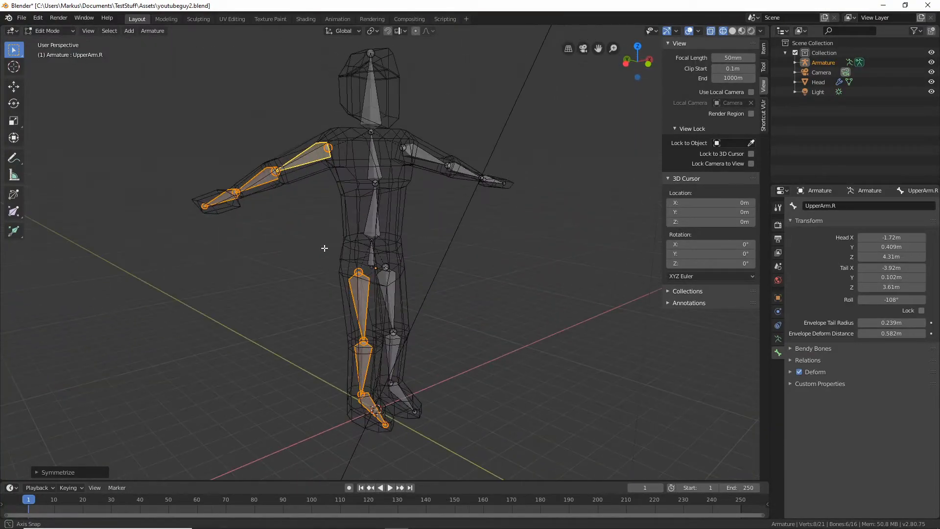
left_click(373, 131)
middle_click_drag(399, 135, 458, 142)
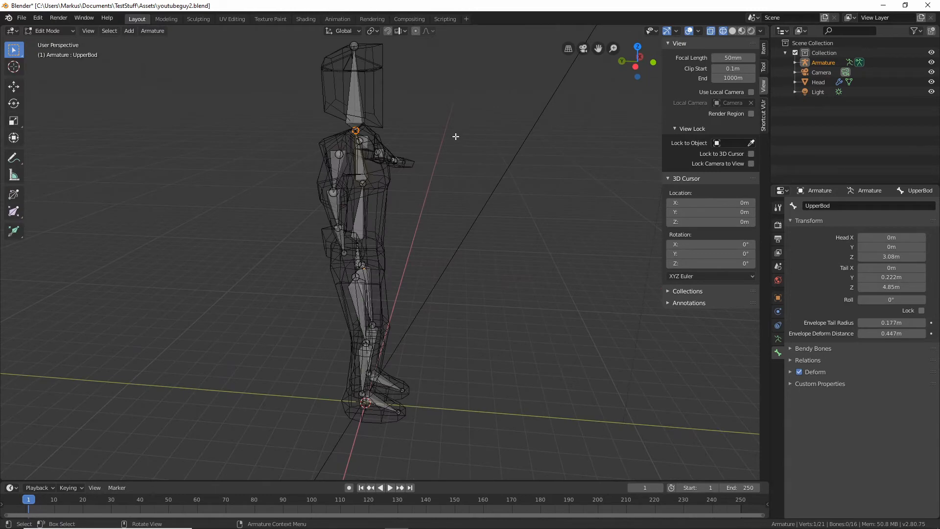
key("g")
left_click(453, 133)
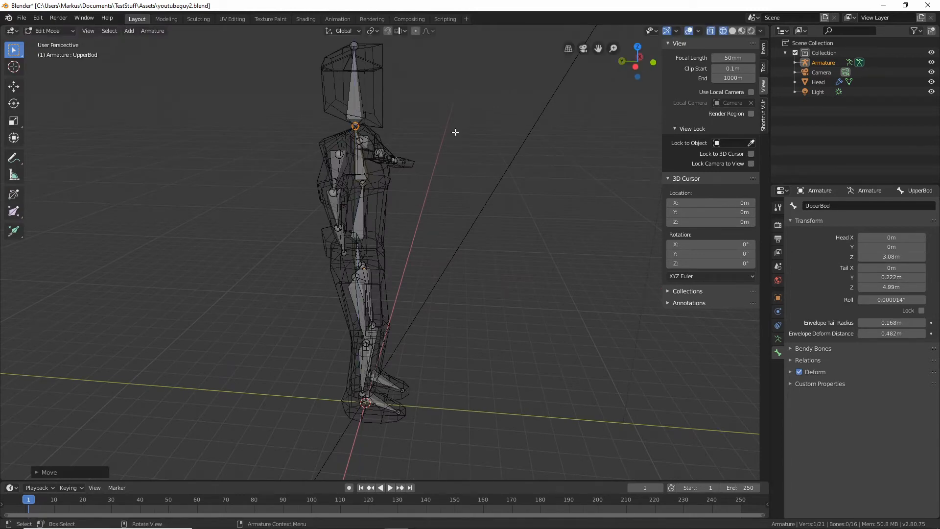
- Switch the armature to Pose Mode and try rotating the UpperArm.L bone
middle_click_drag(454, 133, 500, 227)
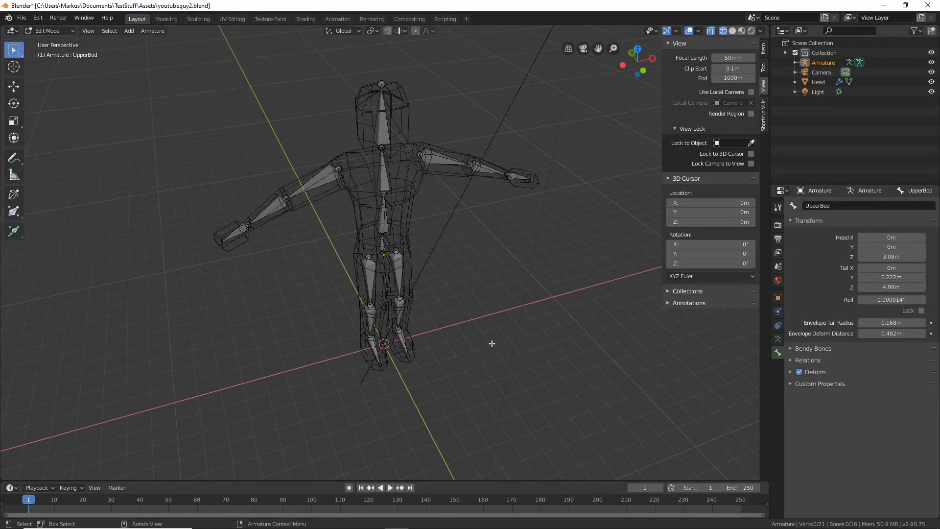
scroll(490, 345, "up", 3)
middle_click_drag(487, 346, 485, 321)
scroll(479, 310, "down", 1)
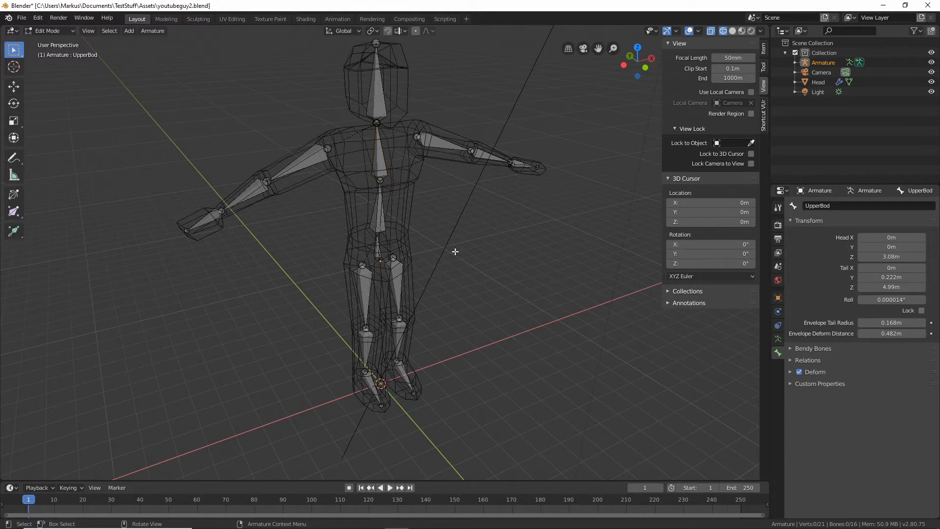
left_click(71, 31)
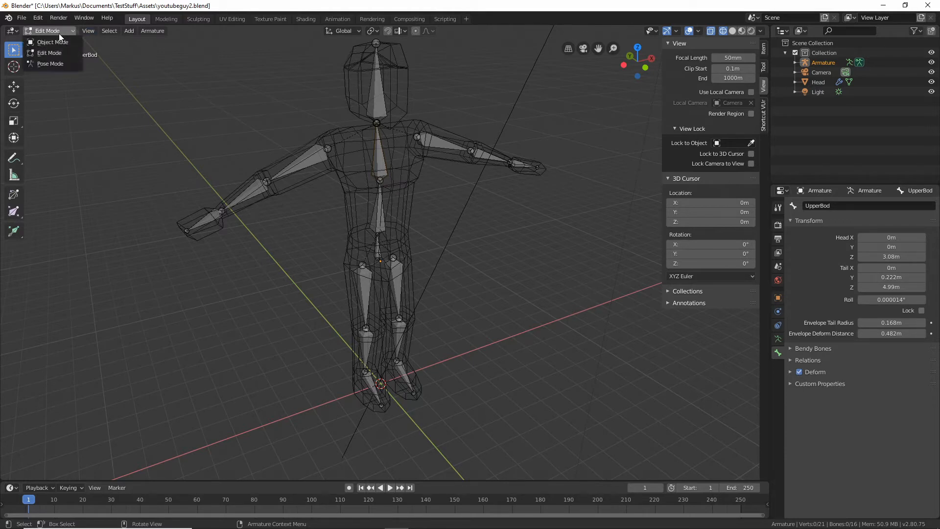
left_click(71, 63)
left_click(465, 145)
middle_click_drag(465, 147, 471, 186)
key("r")
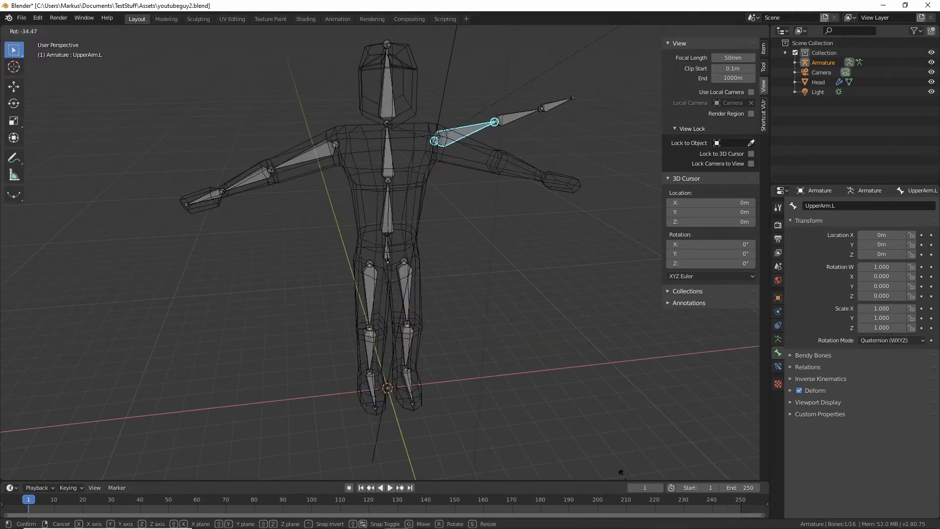
key("Escape")
left_click(457, 218)
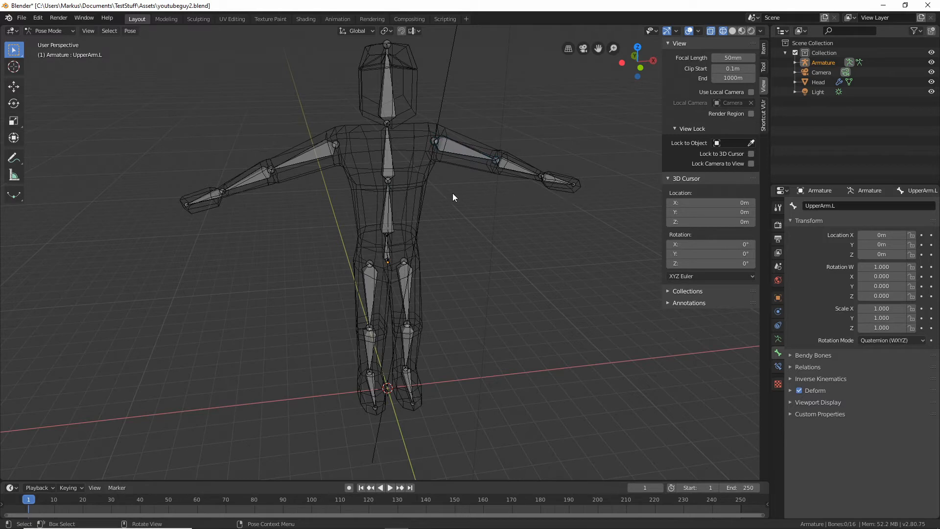
- Return to Object Mode and parent the character mesh to the armature using Armature Deform With Automatic Weights
key("Tab")
key("ctrl+Tab")
left_click(52, 30)
left_click(56, 40)
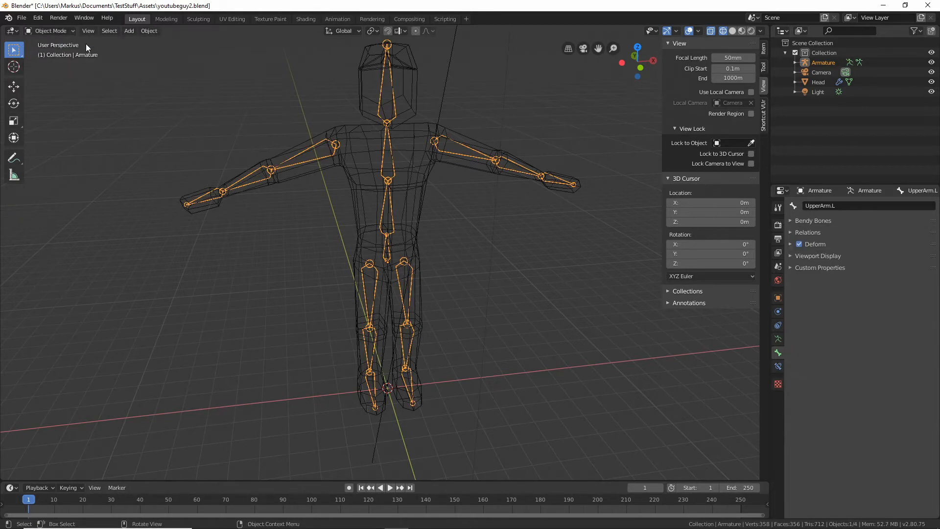
left_click(417, 173)
middle_click_drag(397, 137, 430, 148)
left_click(439, 144, "shift")
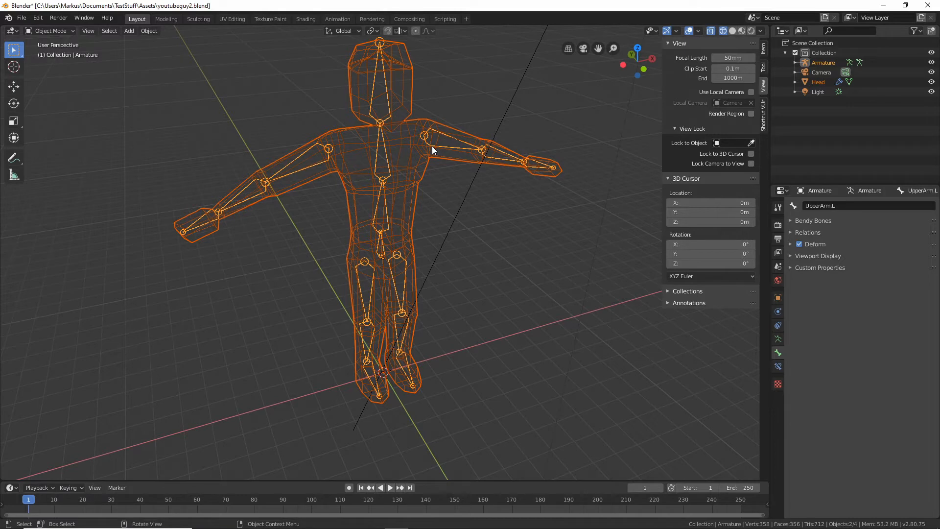
key("ctrl+p")
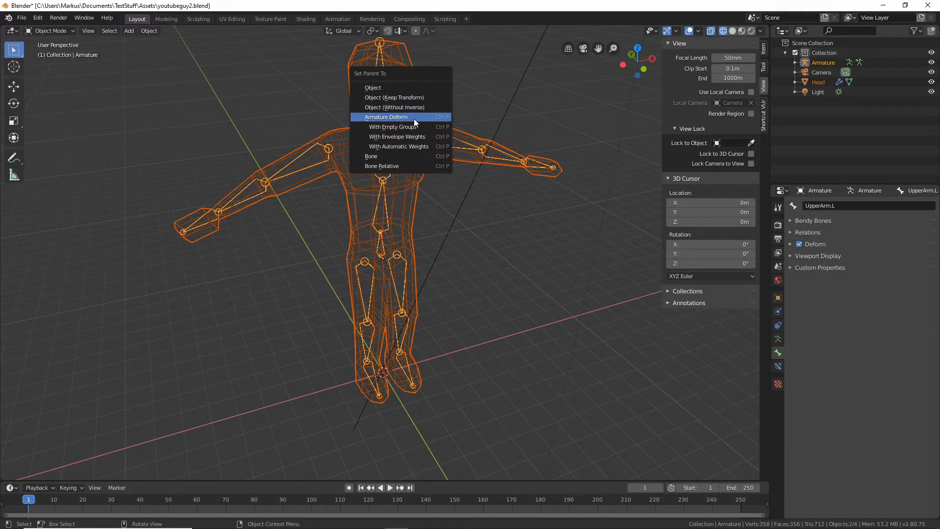
left_click(423, 147)
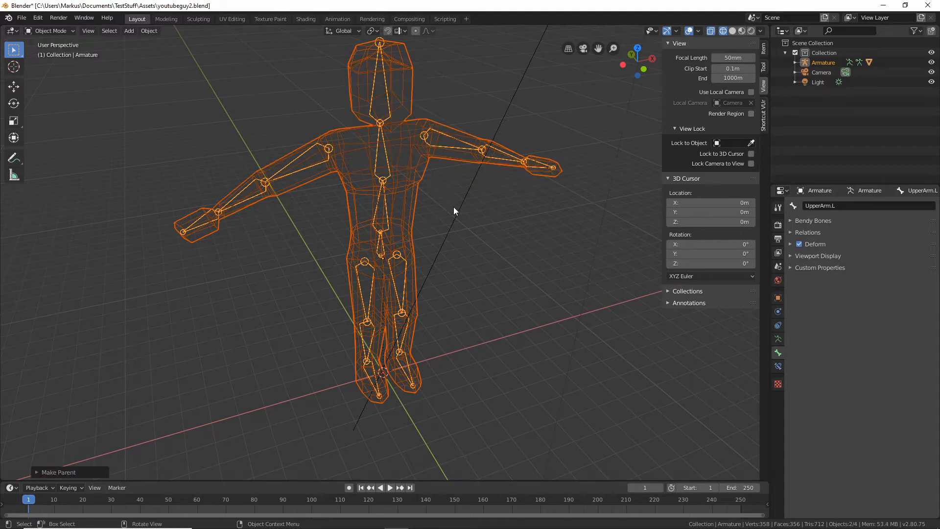
- Select only the armature, switch it to Pose Mode and test how the mesh follows a rotation of UpperArm.L
left_click(447, 142)
middle_click_drag(448, 142, 464, 126)
left_click(49, 30)
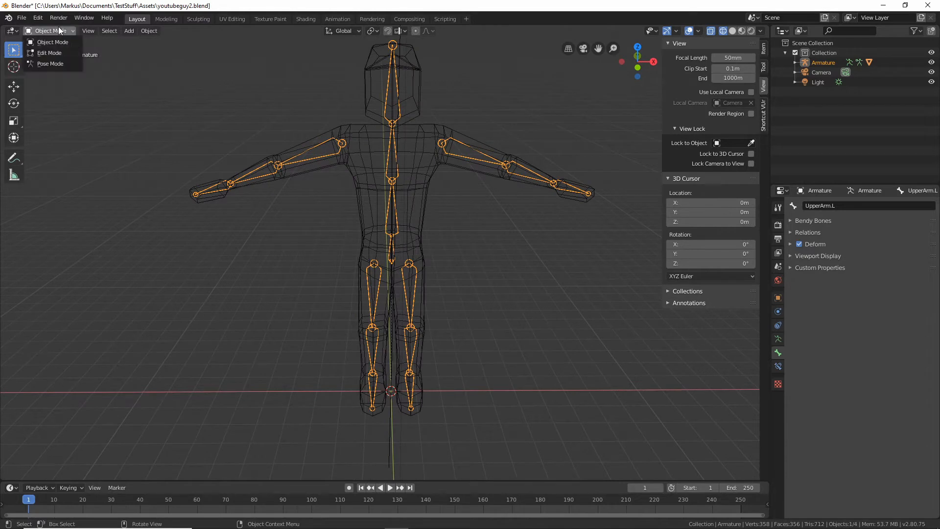
left_click(58, 63)
left_click(486, 155)
key("r")
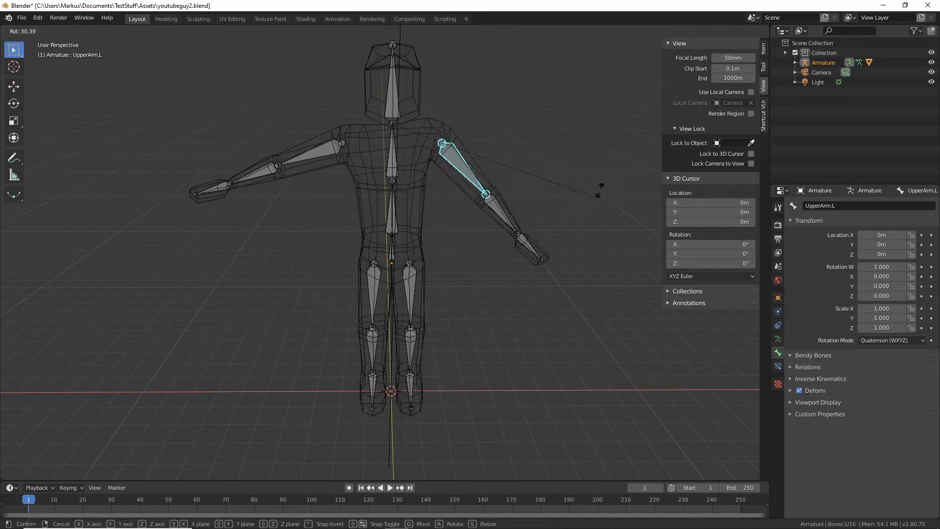
key("Escape")
- Change the viewport shading to LookDev so the character is displayed with its material colours
left_click(732, 31)
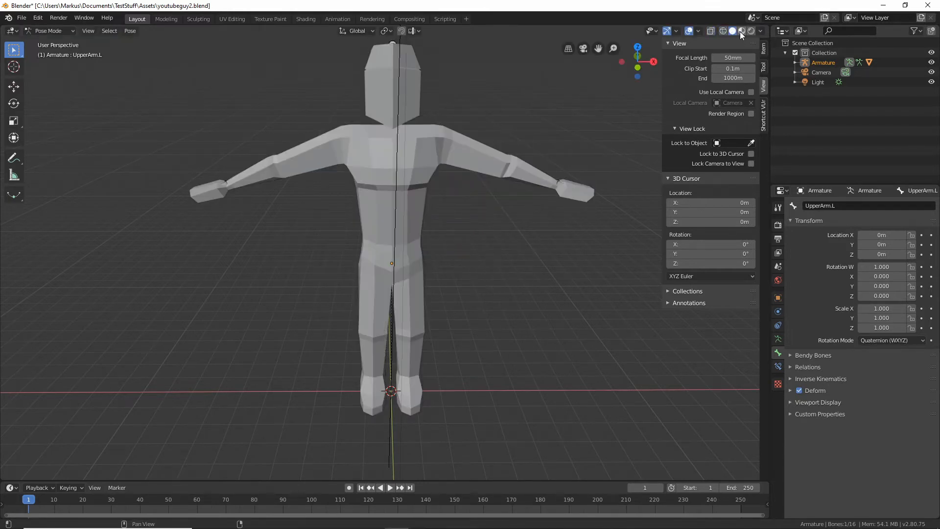
left_click(742, 31)
mouse_move(411, 180)
middle_mouse_down("alt")
mouse_move(501, 125)
mouse_move(395, 189)
mouse_move(410, 163)
middle_mouse_up("alt")
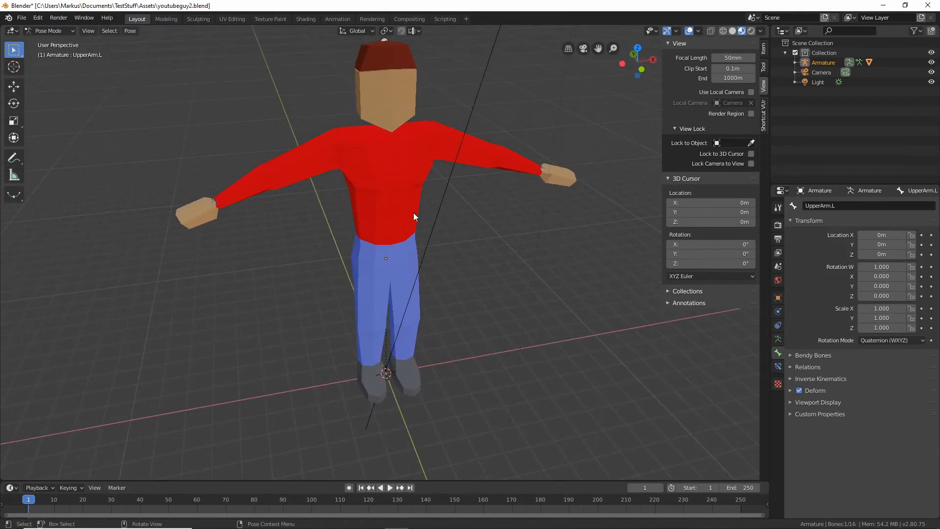
- Enable In Front in the armature's viewport display settings so the bones are drawn over the mesh
left_click(778, 339)
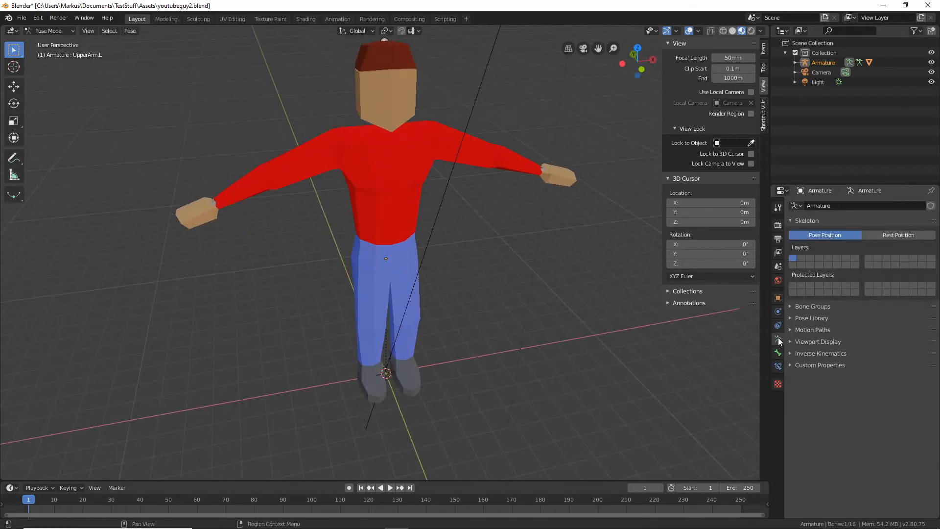
left_click(825, 342)
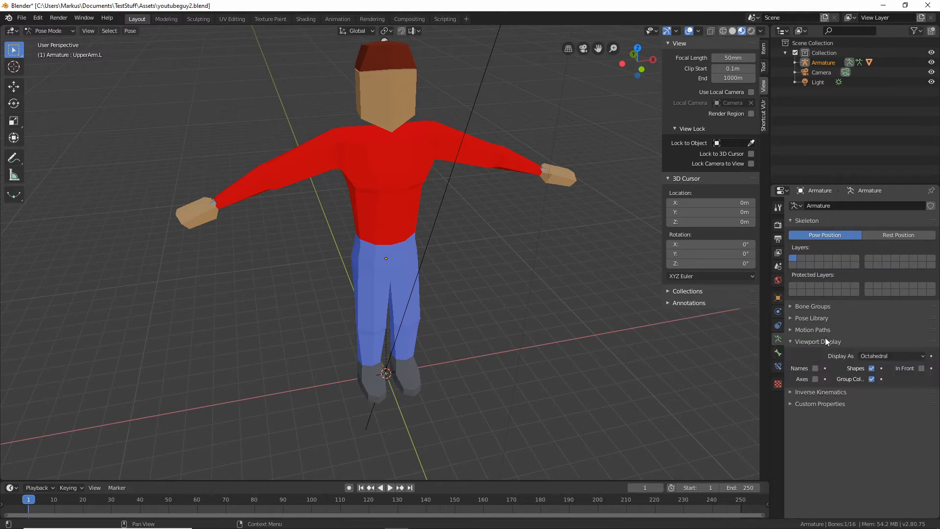
left_click(921, 369)
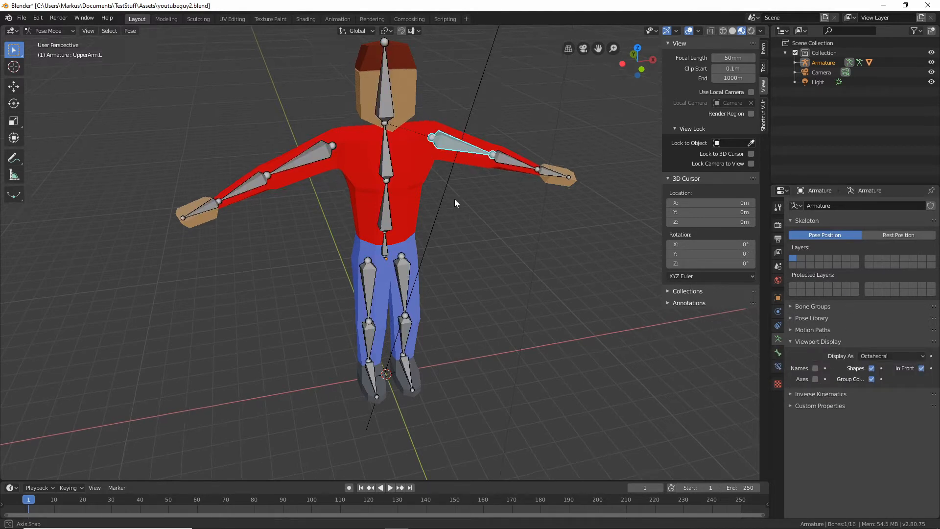
- Test the arm deformation by trial-rotating the UpperArm.L and UpperArm.R bones without keeping the rotations
mouse_move(455, 199)
middle_mouse_down()
mouse_move(317, 207)
mouse_move(416, 210)
mouse_move(463, 198)
middle_mouse_up()
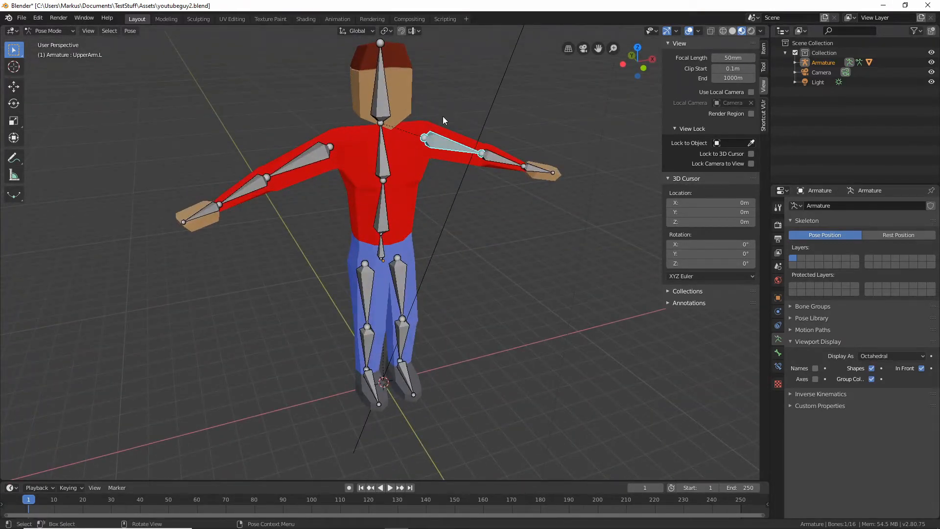
middle_click_drag(443, 120, 392, 149)
key("r")
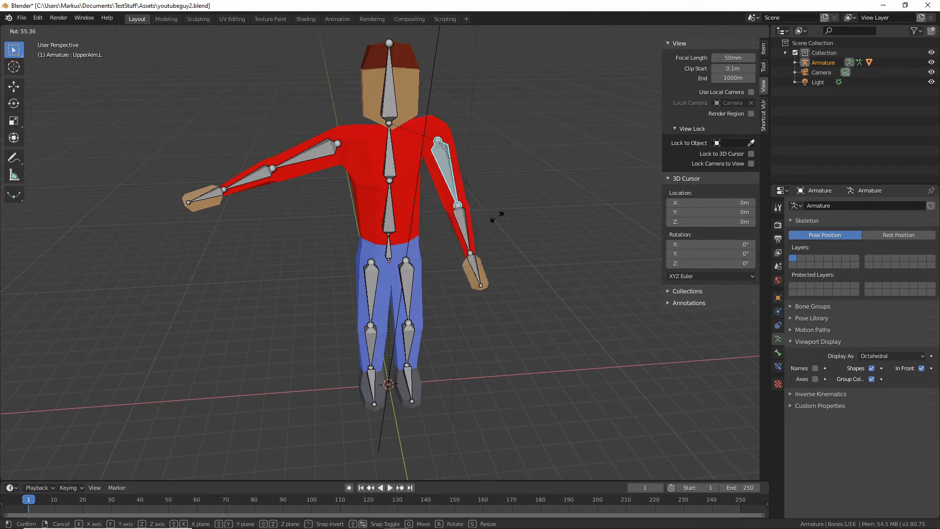
right_click(533, 156)
left_click(315, 150)
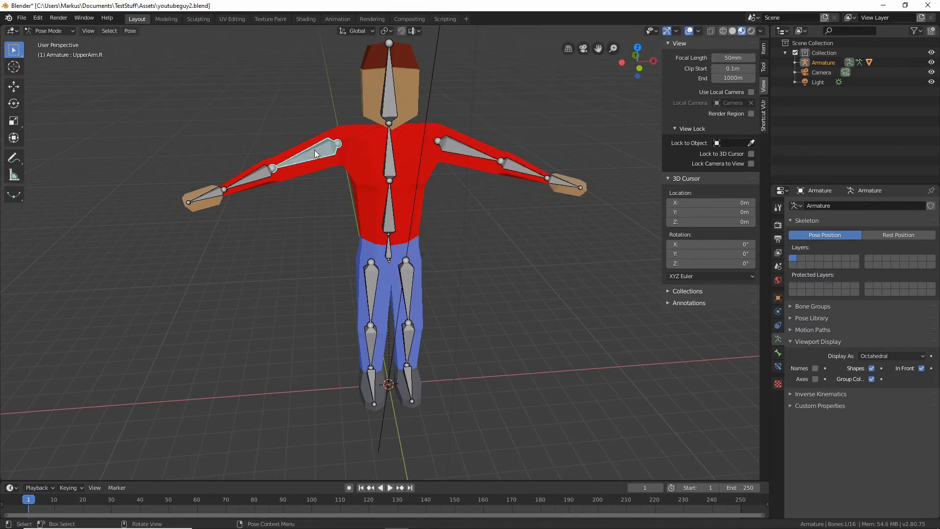
key("r")
key("Escape")
- In Object Mode, select the armature together with the Head mesh as active object, and enter Weight Paint mode
key("Tab")
left_click(49, 31)
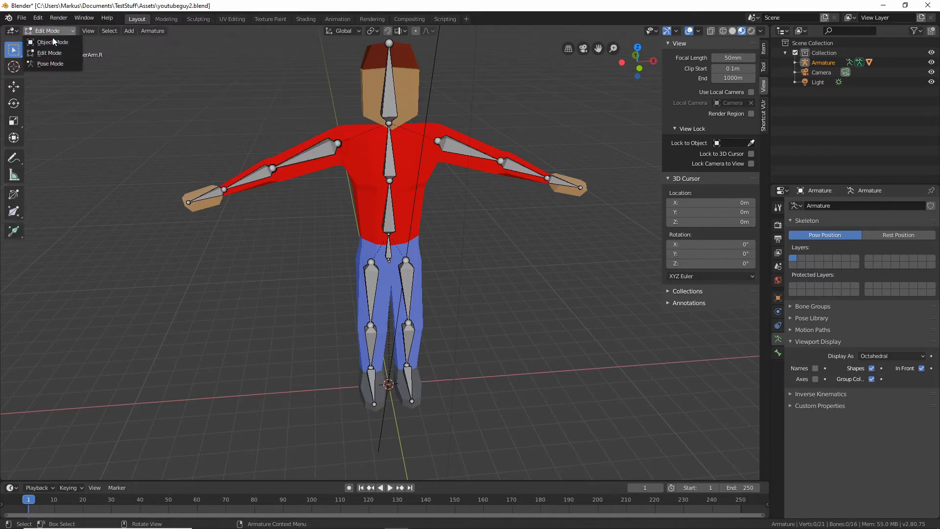
left_click(53, 43)
left_click(372, 102)
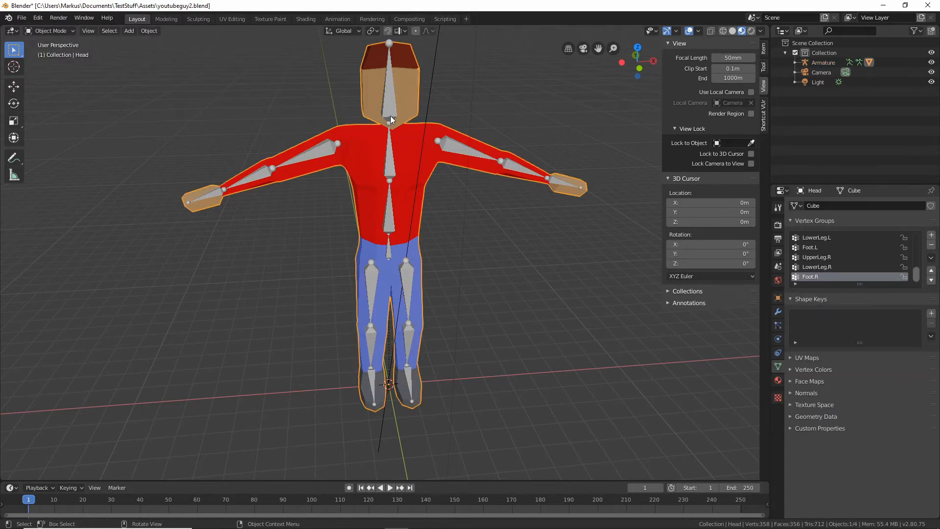
left_click(390, 115)
left_click(357, 160, "shift")
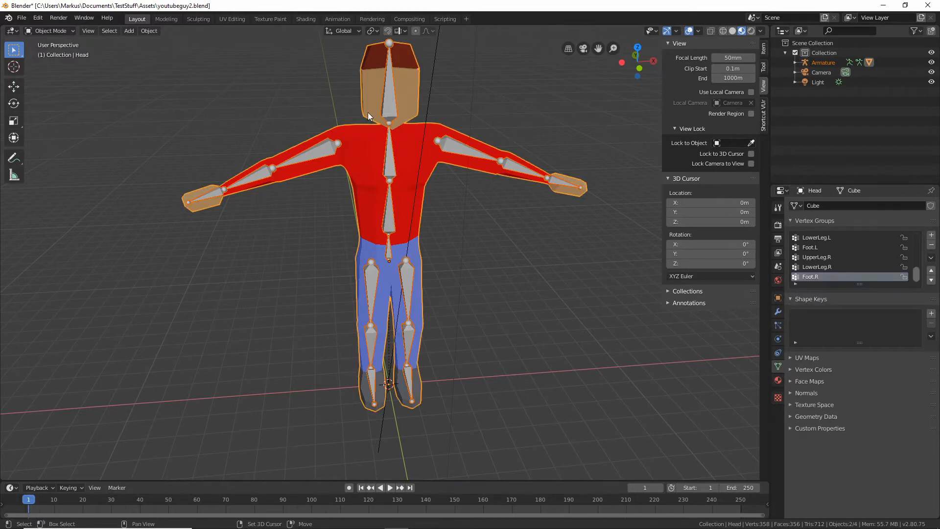
left_click(34, 30)
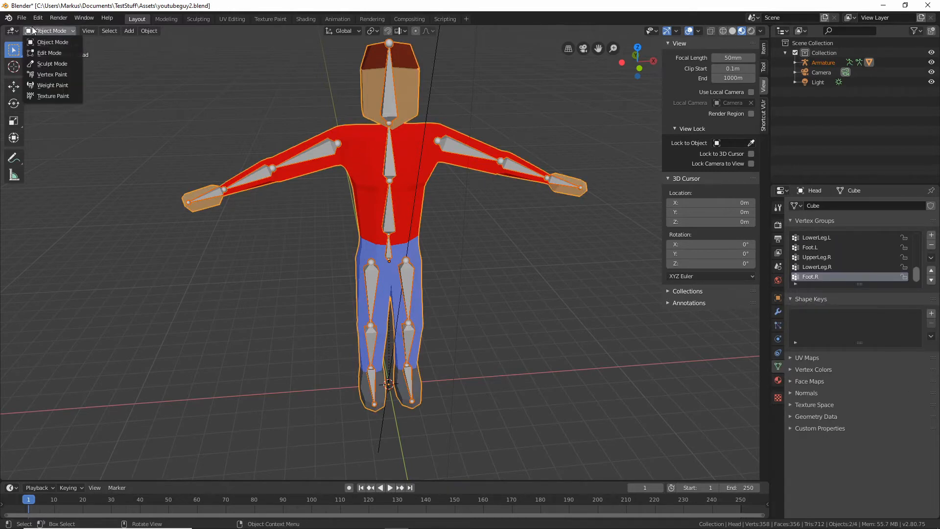
left_click(54, 85)
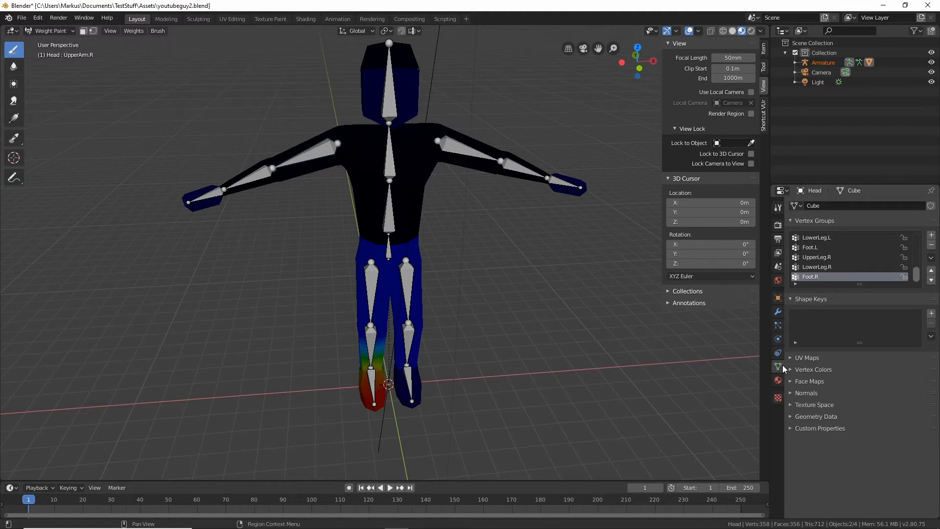
- Examine the painted weights of the UpperBod and Head vertex groups on the mesh
scroll(837, 264, "up", 9)
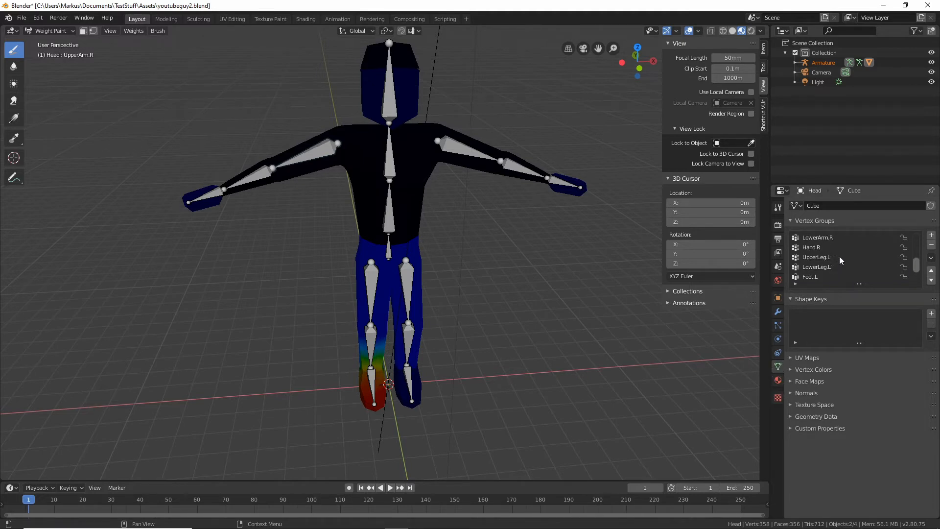
scroll(842, 250, "down", 4)
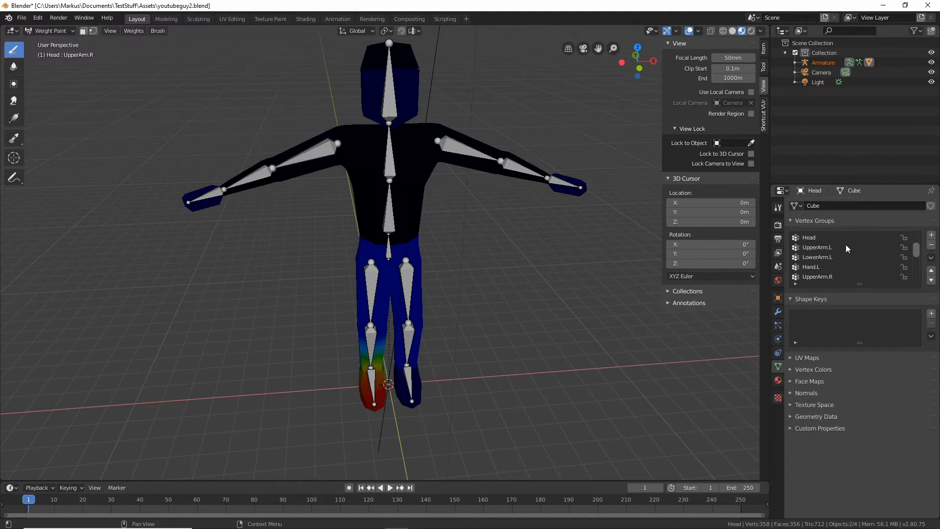
scroll(818, 247, "up", 6)
left_click(826, 253)
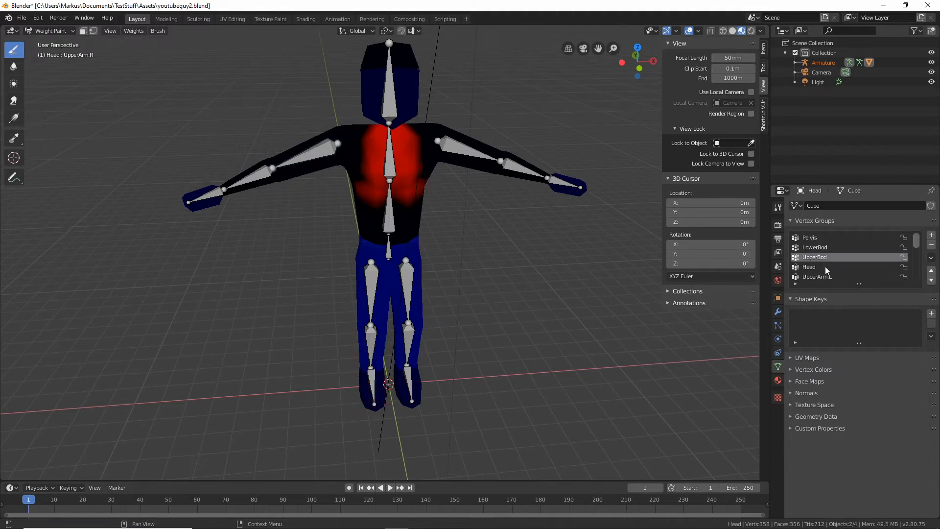
left_click(825, 266)
mouse_move(405, 66)
middle_mouse_down()
mouse_move(422, 88)
mouse_move(524, 119)
mouse_move(442, 118)
mouse_move(375, 133)
mouse_move(372, 125)
mouse_move(441, 52)
mouse_move(465, 72)
mouse_move(433, 84)
middle_mouse_up()
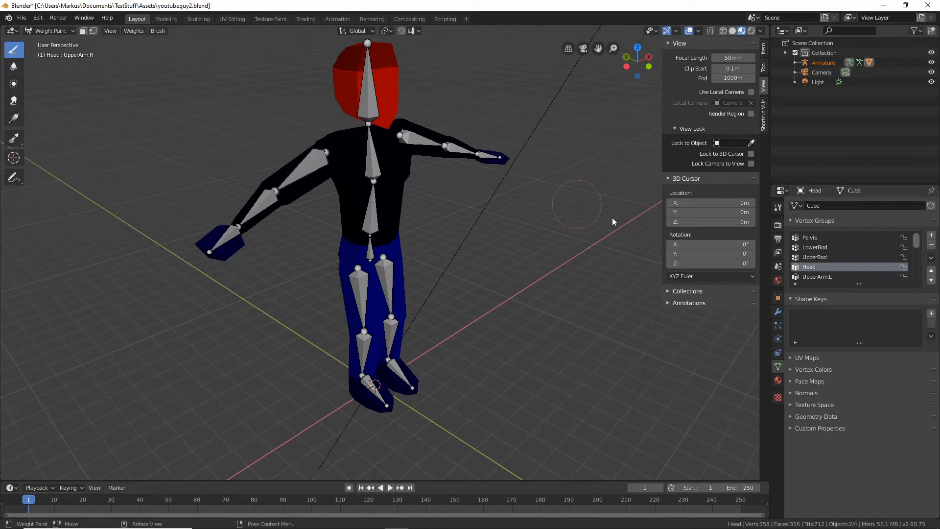
- Examine the painted weights of the Head, LowerBod and UpperArm.R vertex groups on the mesh
mouse_move(404, 57)
middle_mouse_down()
mouse_move(358, 66)
mouse_move(358, 39)
middle_mouse_up()
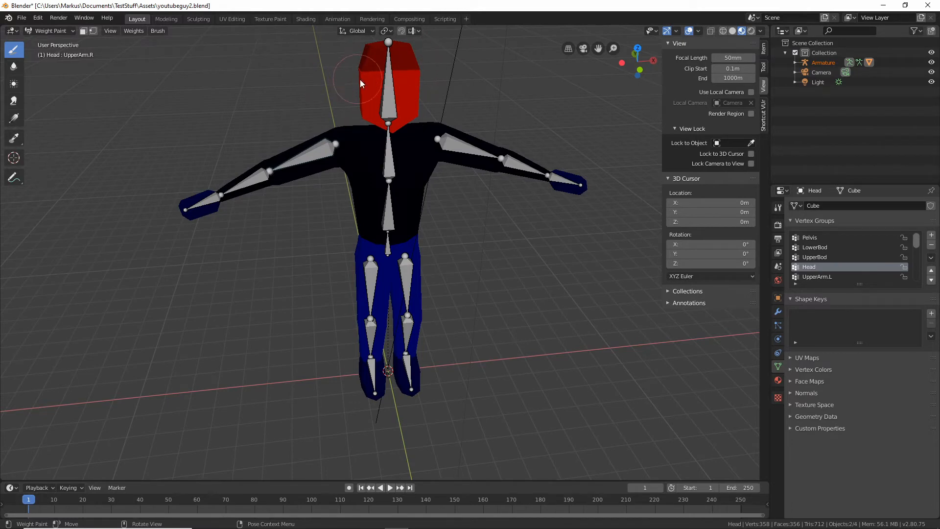
middle_click_drag(278, 65, 335, 78)
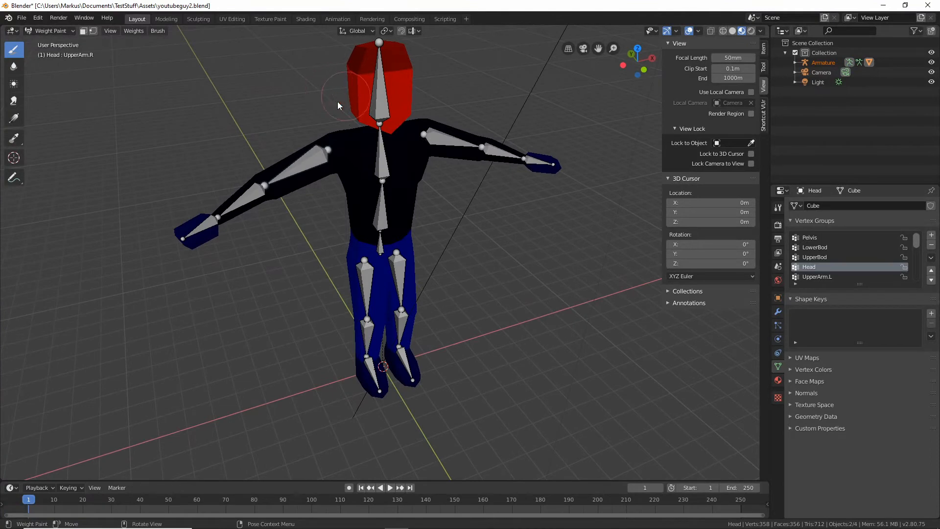
mouse_move(354, 138)
middle_mouse_down()
mouse_move(340, 98)
mouse_move(290, 119)
mouse_move(336, 136)
middle_mouse_up()
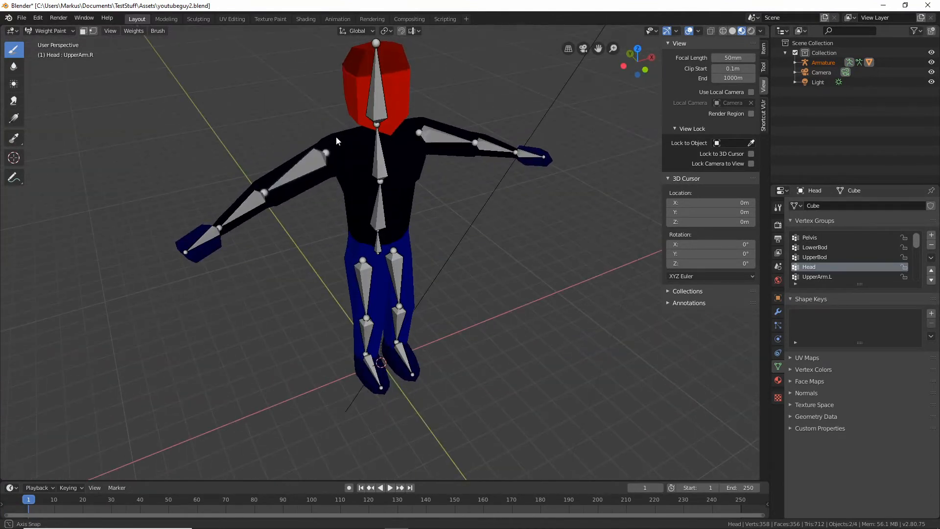
left_click(837, 257)
left_click(830, 247)
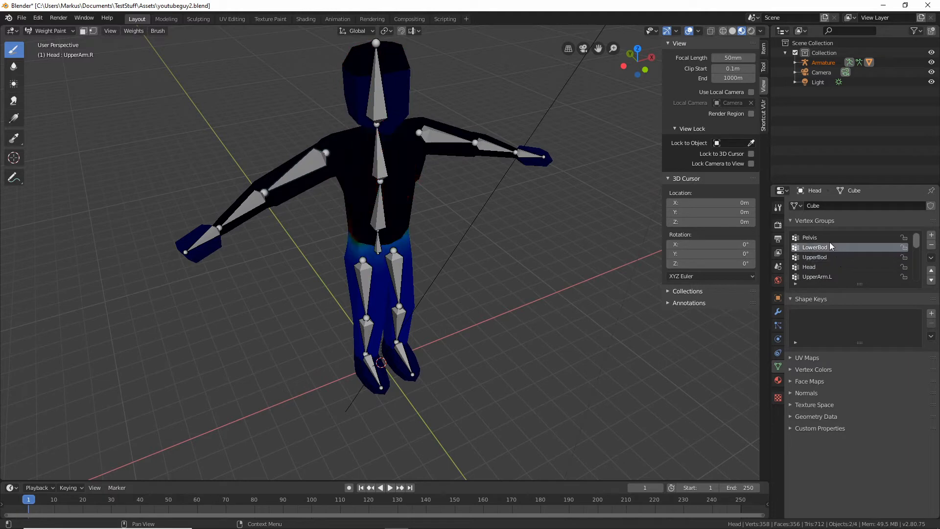
scroll(833, 252, "down", 3)
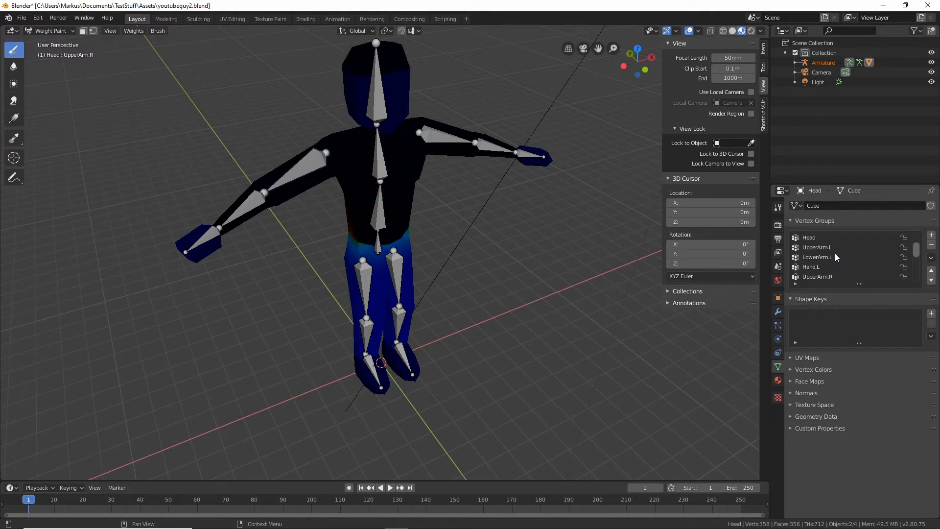
scroll(827, 248, "down", 2)
left_click(827, 256)
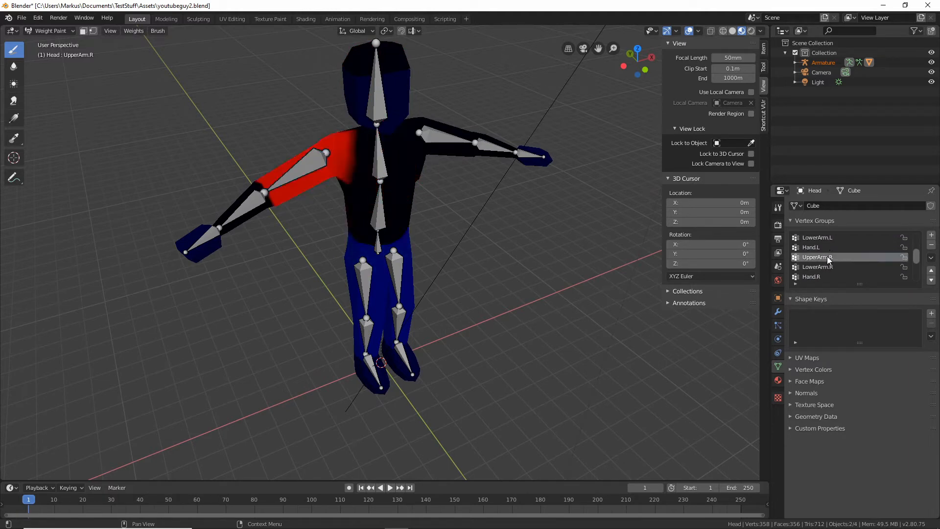
scroll(356, 162, "up", 5)
middle_click_drag(322, 128, 414, 128)
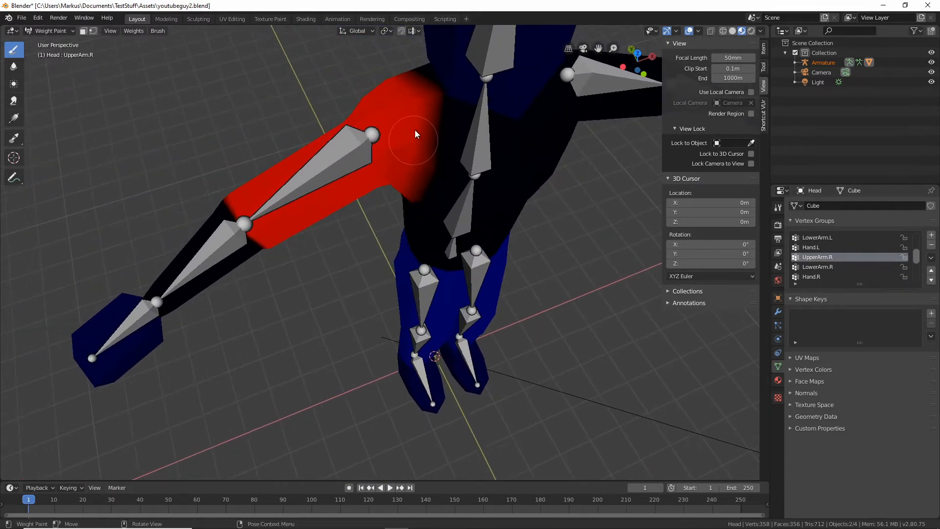
- Switch the viewport shading to Solid while UpperArm.R is the active vertex group
left_click(724, 30)
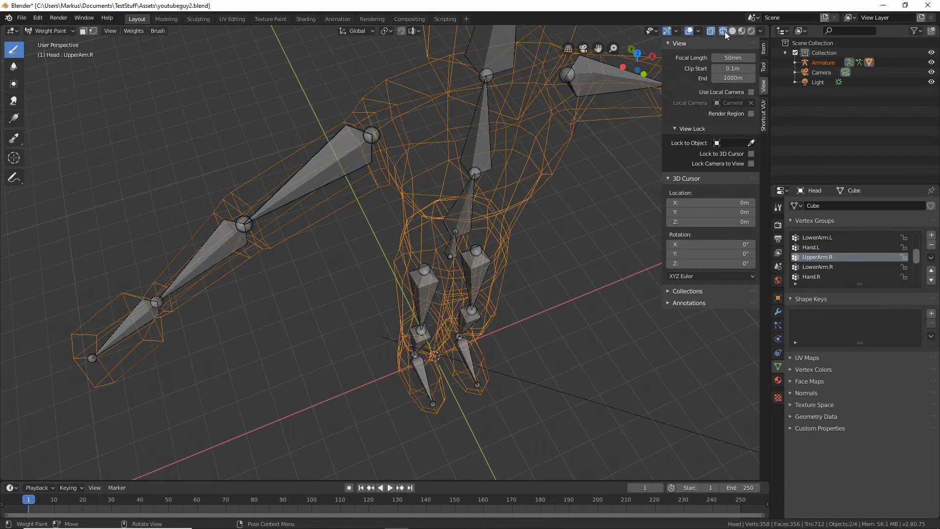
left_click(732, 30)
mouse_move(442, 106)
middle_mouse_down()
mouse_move(376, 127)
mouse_move(389, 79)
mouse_move(406, 95)
mouse_move(386, 101)
mouse_move(404, 76)
mouse_move(406, 98)
middle_mouse_up()
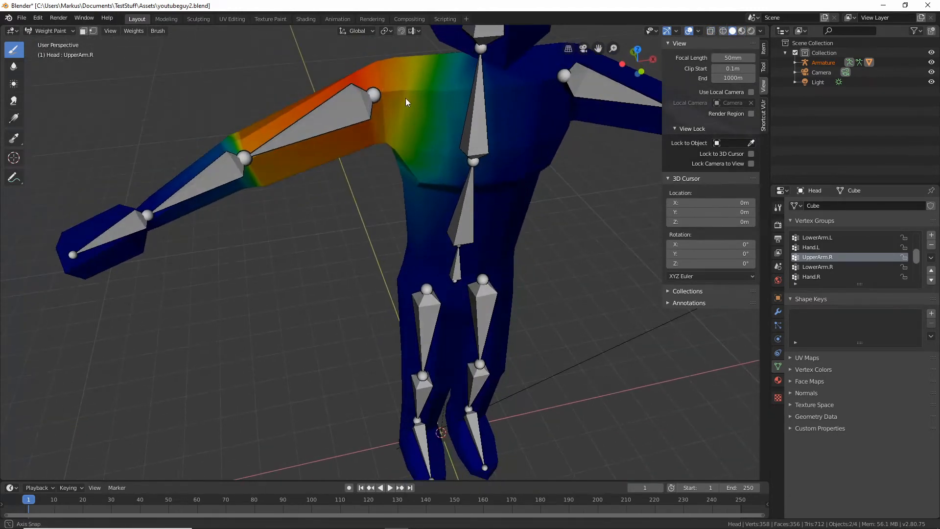
- Select the UpperBod vertex group and inspect its weight gradient over the chest and shoulders
scroll(835, 255, "down", 6)
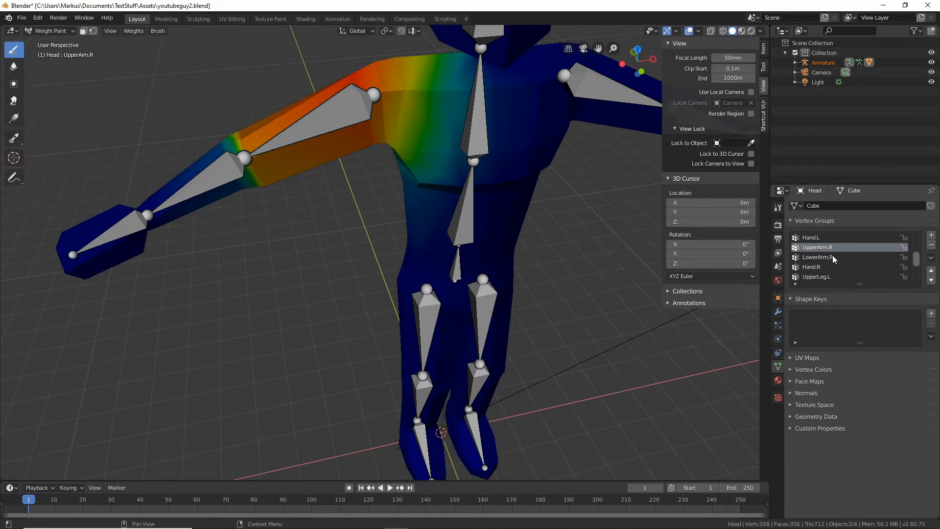
scroll(830, 253, "up", 11)
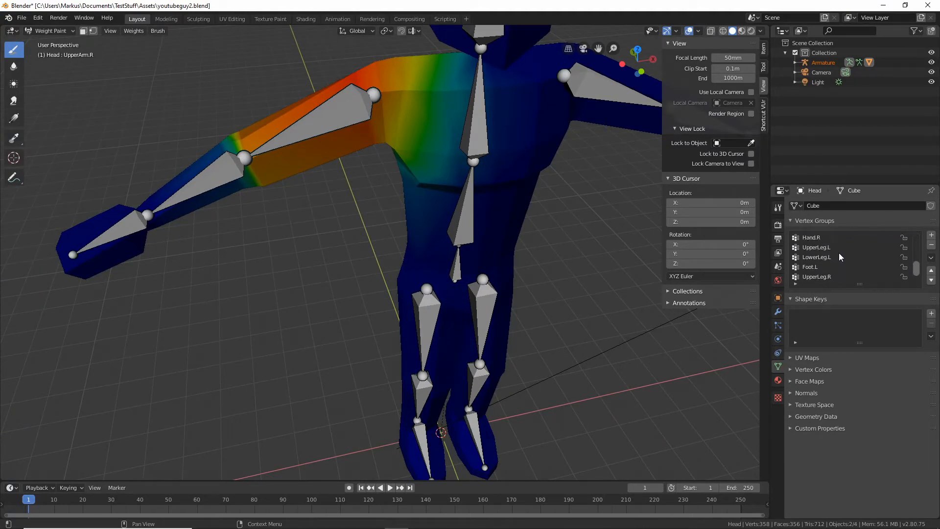
left_click(814, 257)
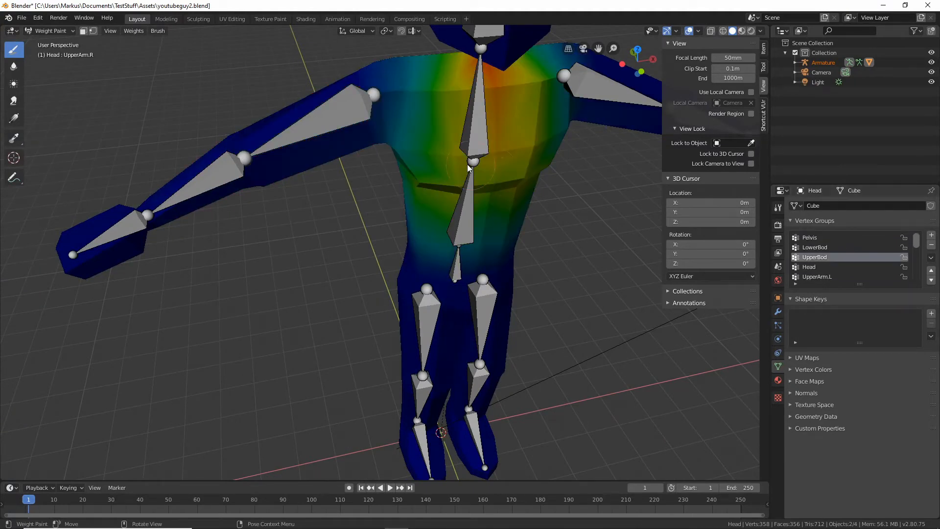
middle_click_drag(441, 142, 400, 48)
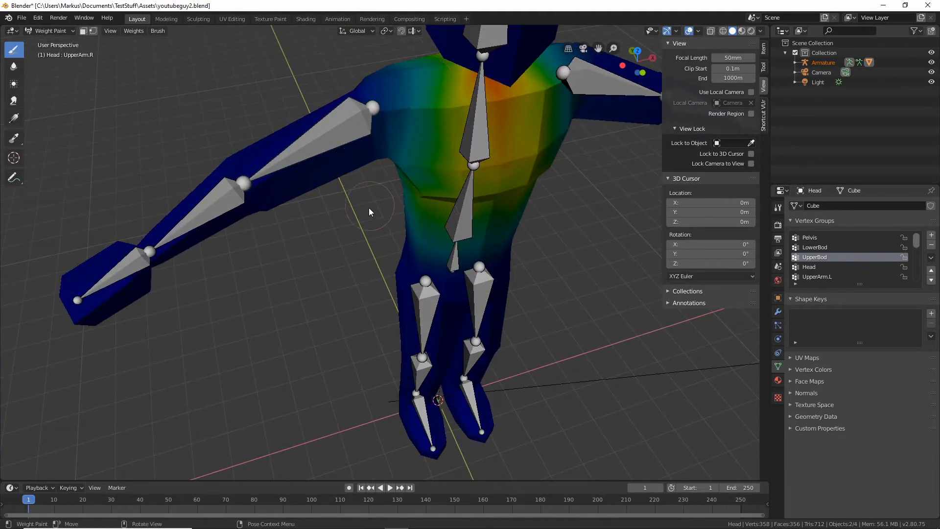
middle_click_drag(369, 208, 325, 115)
left_click(49, 30)
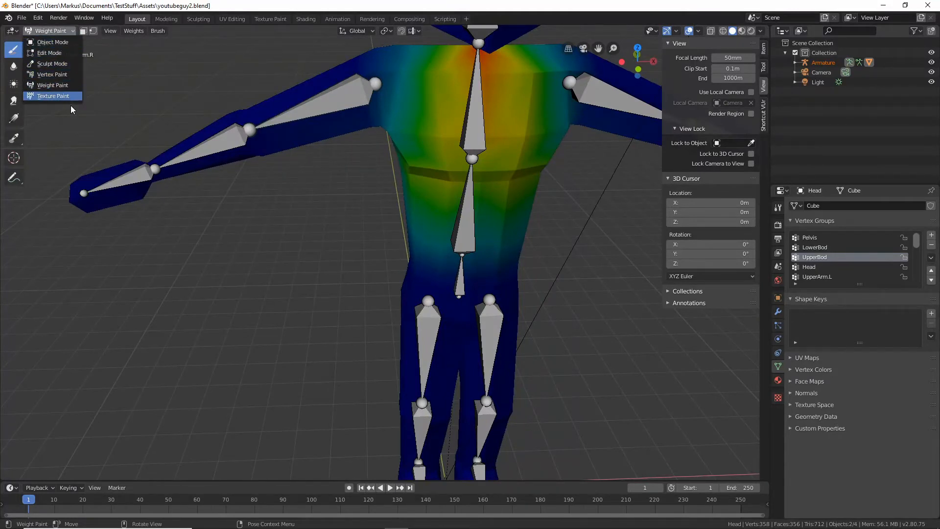
left_click(58, 32)
left_click(47, 50)
key("Tab")
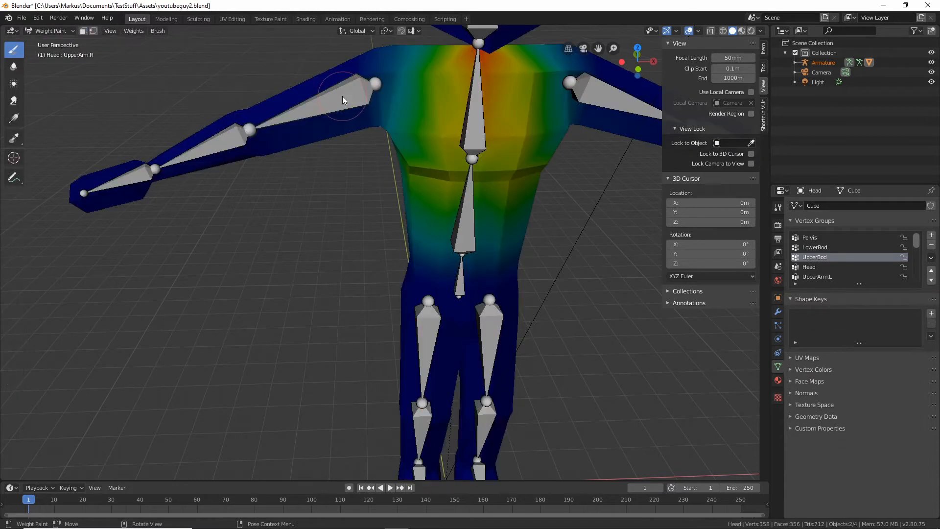
- Return to Object Mode, select only the armature, and switch it to Pose Mode
left_click(60, 32)
left_click(46, 40)
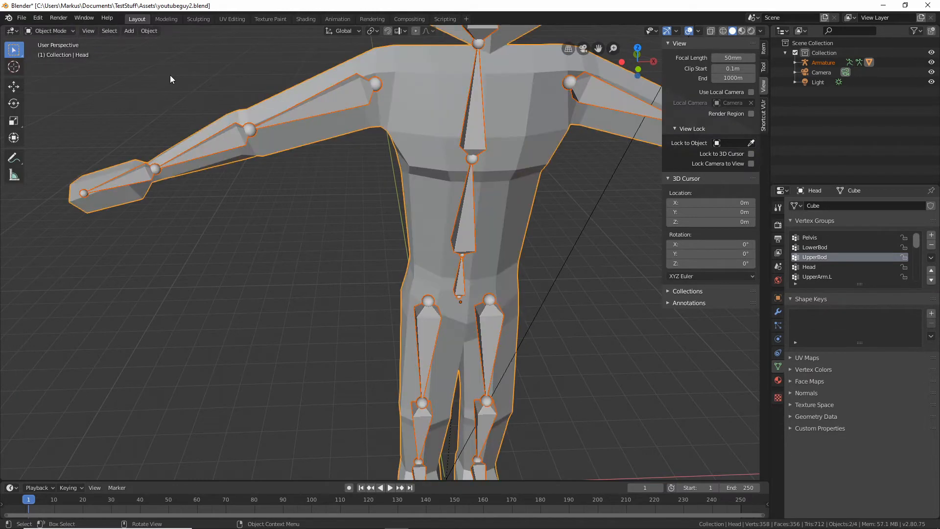
left_click(320, 99)
left_click(58, 31)
left_click(46, 59)
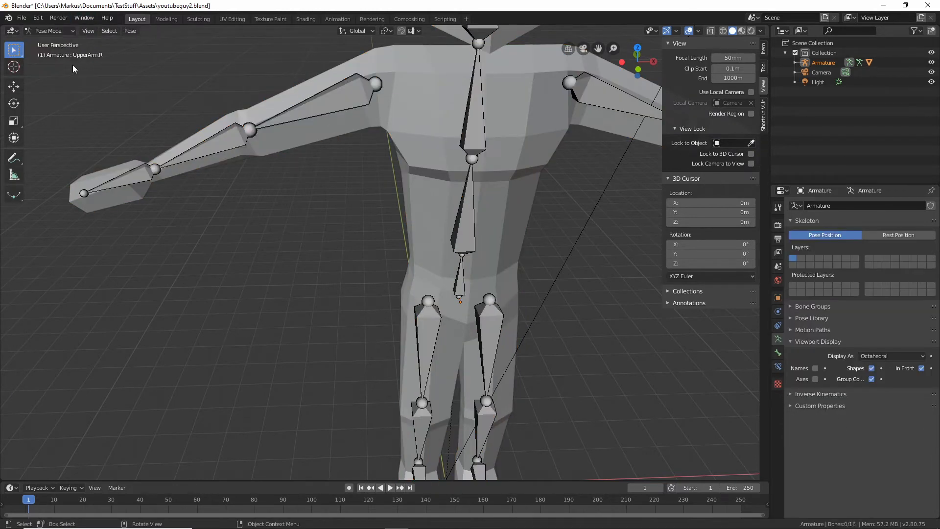
- In front view, rotate the UpperArm.R bone by about -73° so the arm hangs beside the torso
left_click(318, 107)
scroll(367, 130, "down", 5)
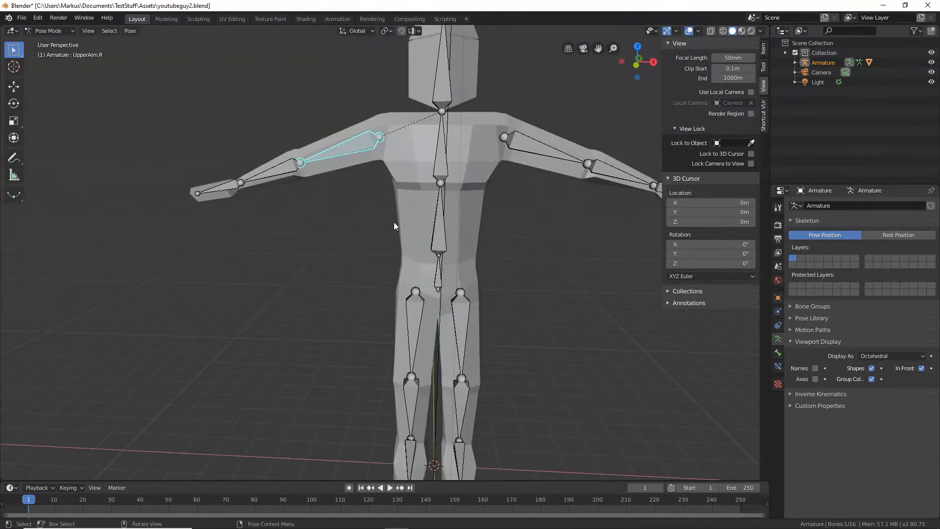
left_click(637, 68)
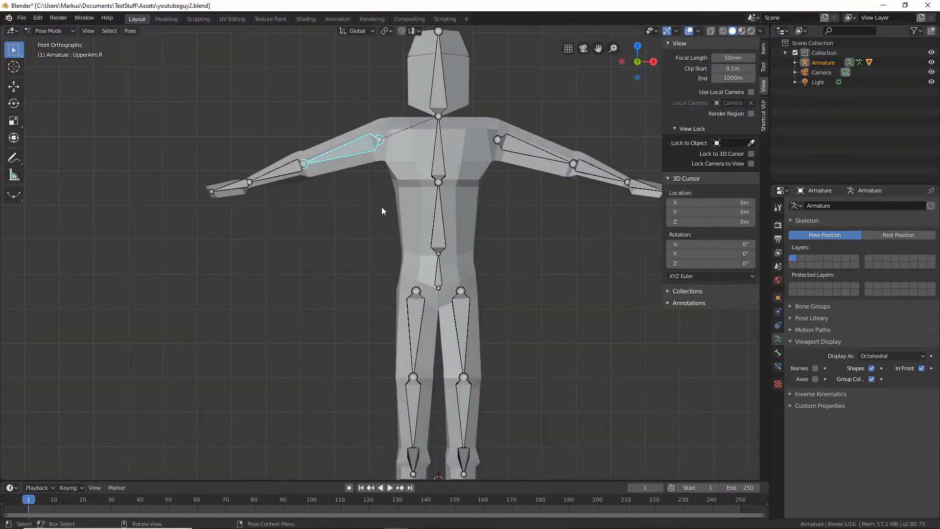
key("r")
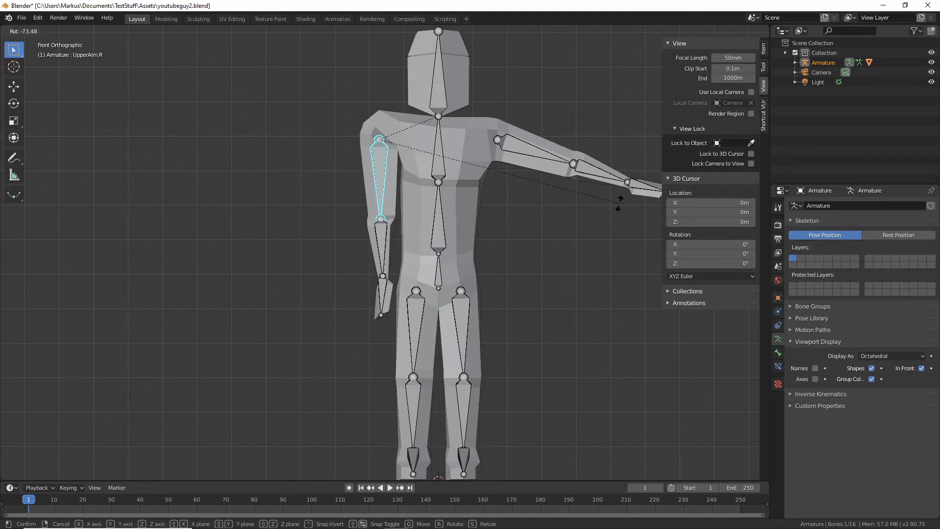
left_click(617, 210)
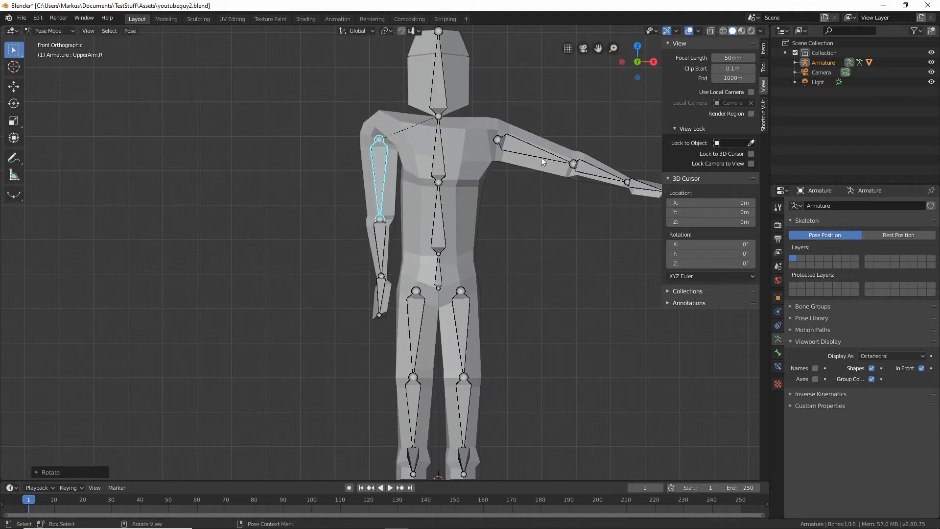
- Try raising the UpperArm.L bone above the shoulder, and undo the rotation
left_click(560, 155)
key("r")
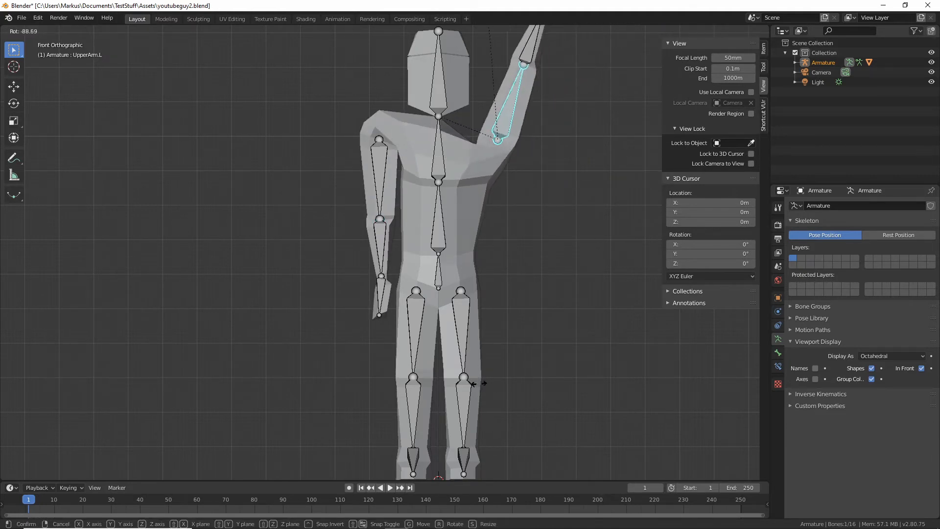
left_click(446, 262)
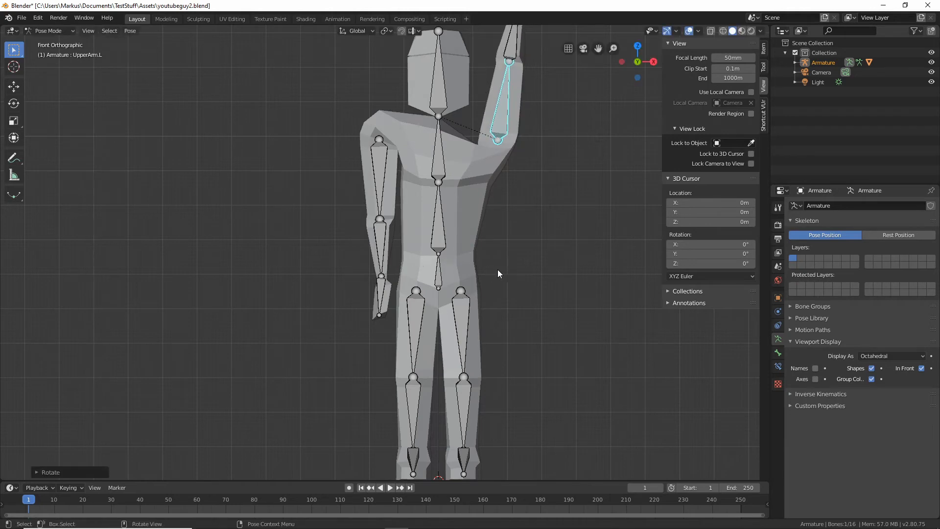
middle_click_drag(498, 269, 497, 296)
key("r")
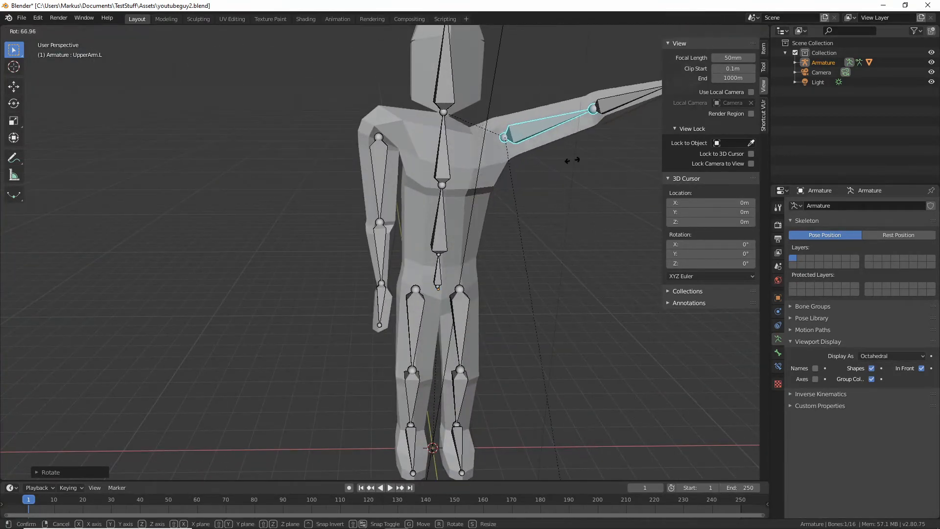
right_click(396, 404)
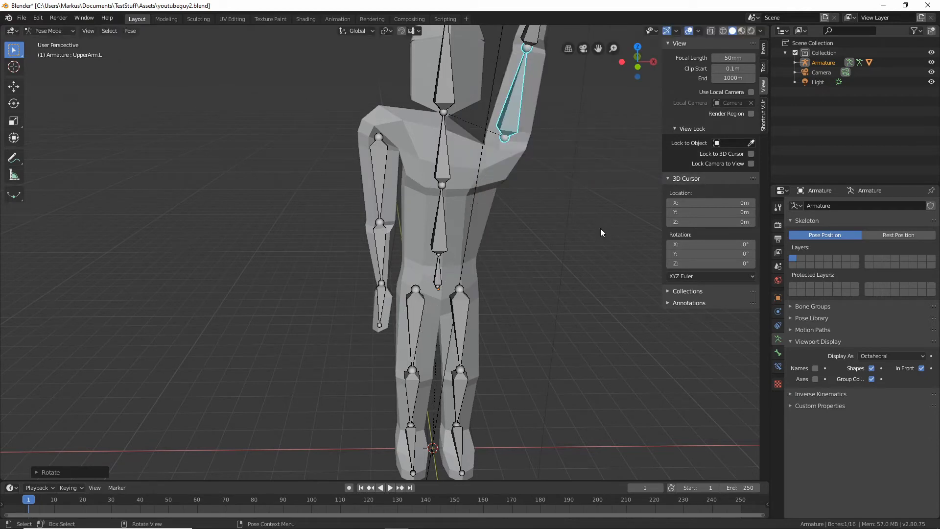
key("ctrl+z")
- Viewed from above, rotate the UpperArm.L bone so the arm points forward in front of the body
middle_click_drag(601, 228, 481, 291)
key("r")
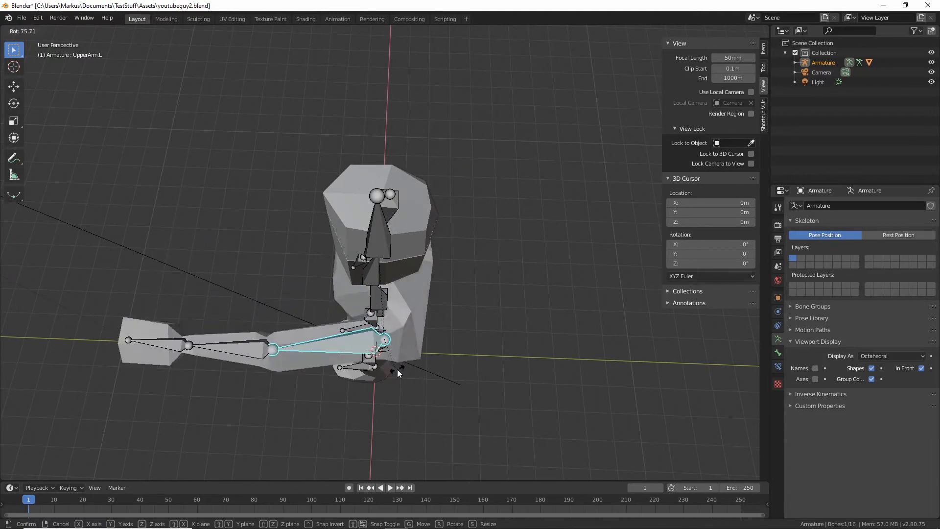
right_click(397, 370)
middle_click_drag(428, 226, 434, 278)
middle_click_drag(421, 348, 417, 322)
key("r")
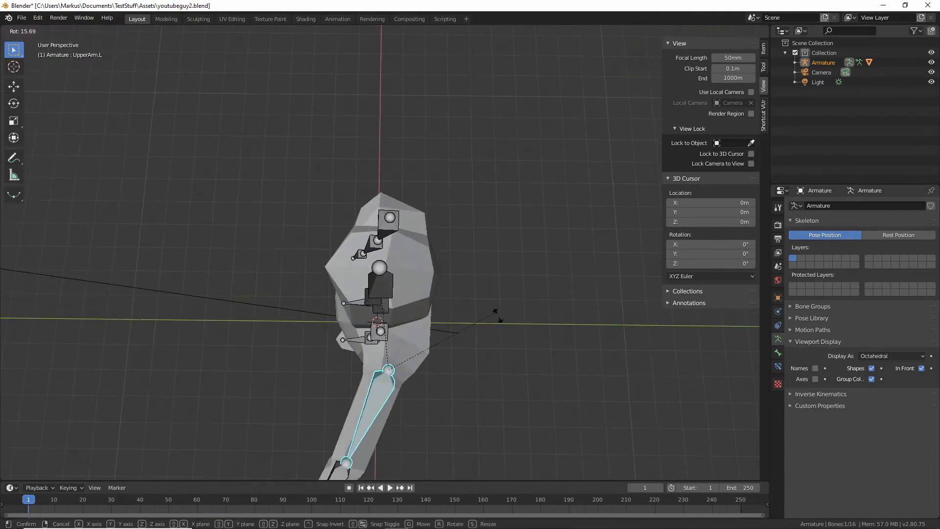
left_click(431, 403)
middle_click_drag(409, 398, 440, 371)
middle_click_drag(555, 322, 576, 305)
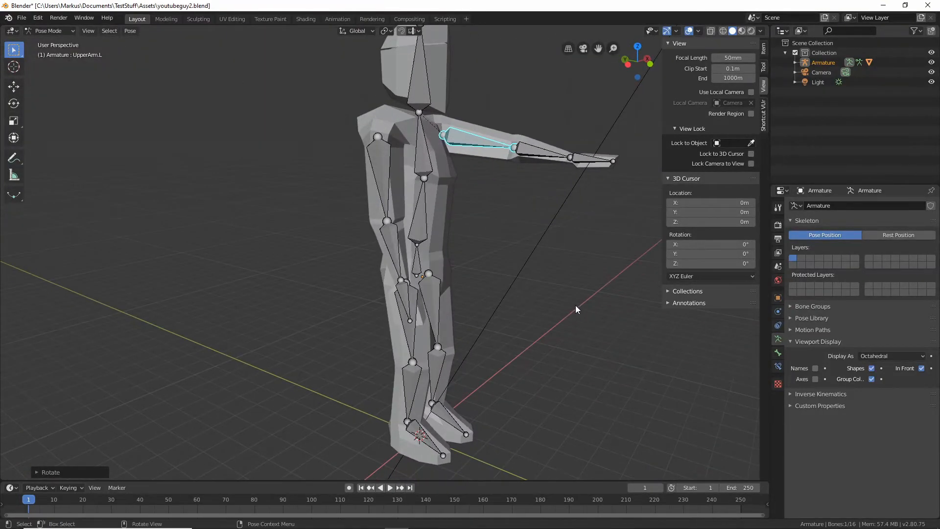
middle_click_drag(471, 215, 412, 243)
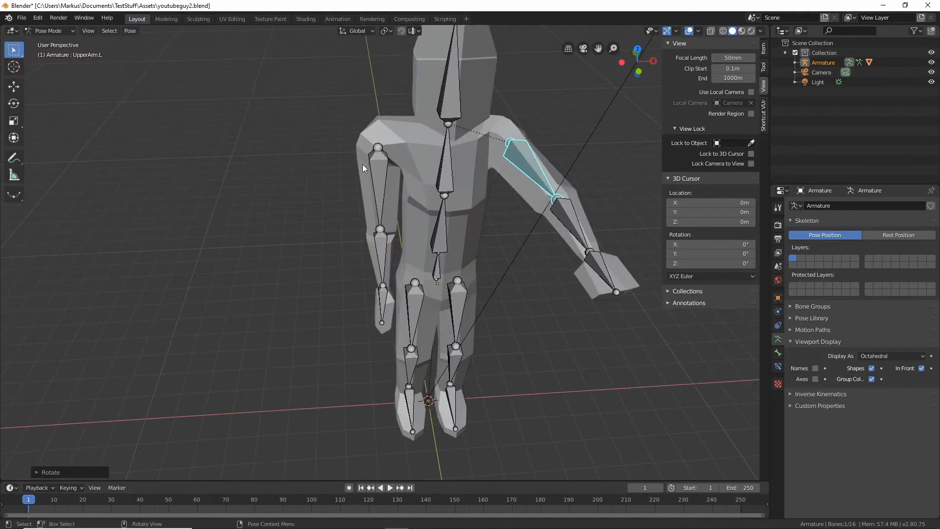
- In Object Mode, add the Head mesh to the armature selection as active object and enter Weight Paint mode
left_click(49, 31)
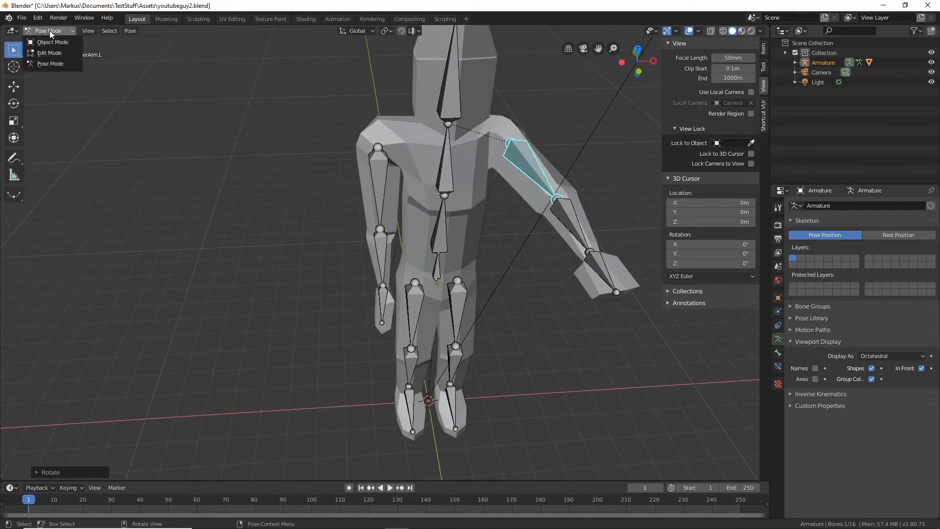
left_click(55, 40)
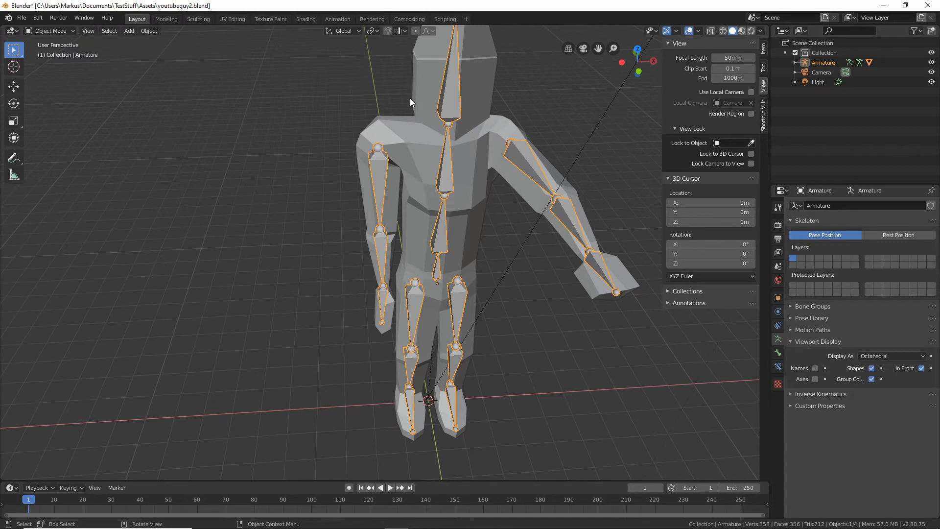
left_click(415, 146, "shift")
left_click(57, 30)
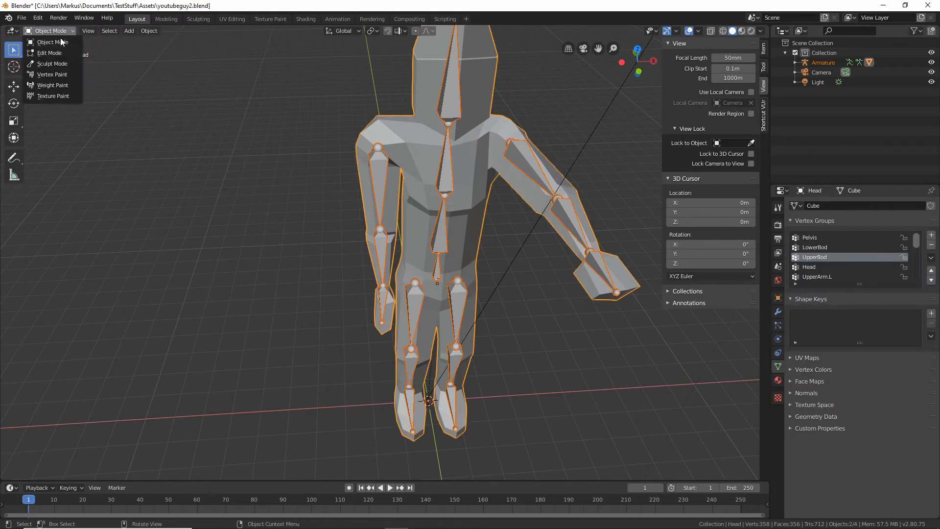
left_click(54, 85)
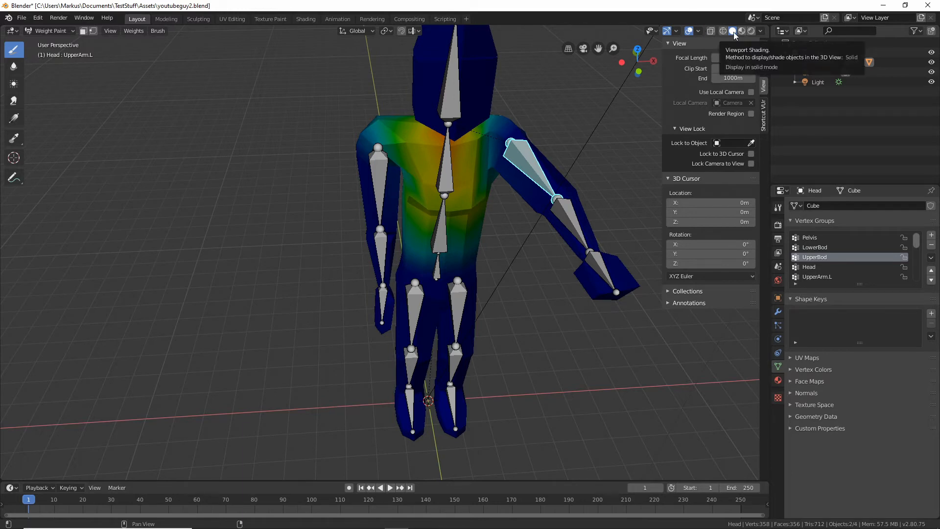
- Inspect the UpperBod weights around the chest and shoulders with the arms posed
mouse_move(361, 283)
middle_mouse_down()
mouse_move(319, 210)
mouse_move(203, 260)
mouse_move(584, 235)
mouse_move(360, 283)
mouse_move(351, 265)
middle_mouse_up()
scroll(352, 255, "up", 2)
middle_click_drag(419, 117, 420, 204, "shift")
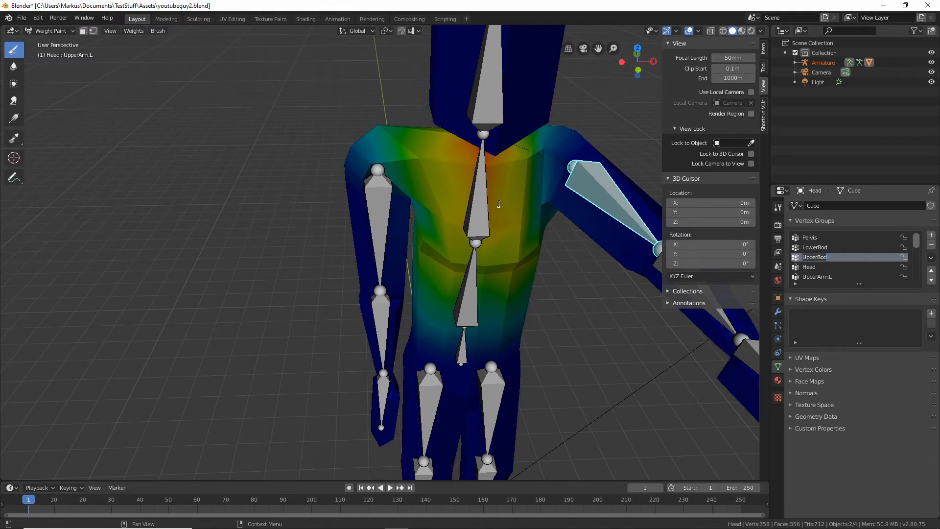
left_click(479, 209)
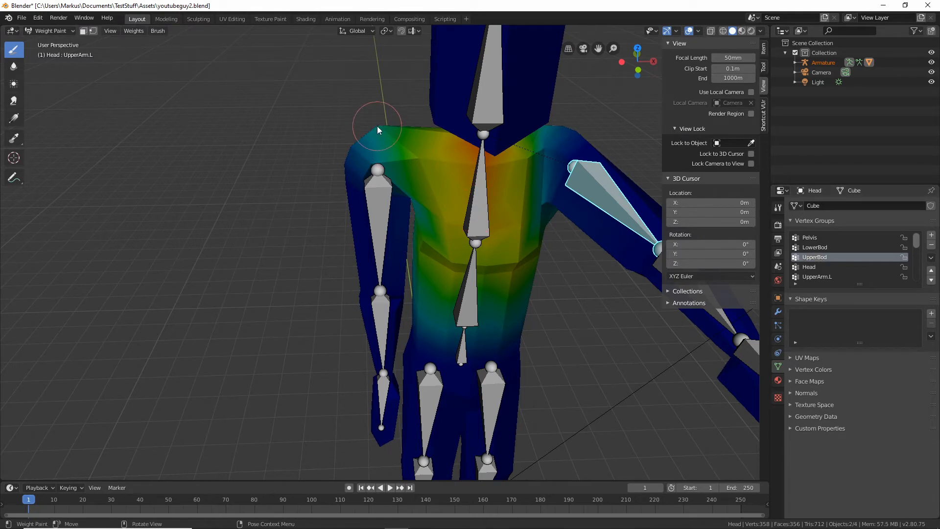
- Display the tool settings bar in the 3D viewport so the weight brush options are accessible
middle_click_drag(364, 116, 484, 165)
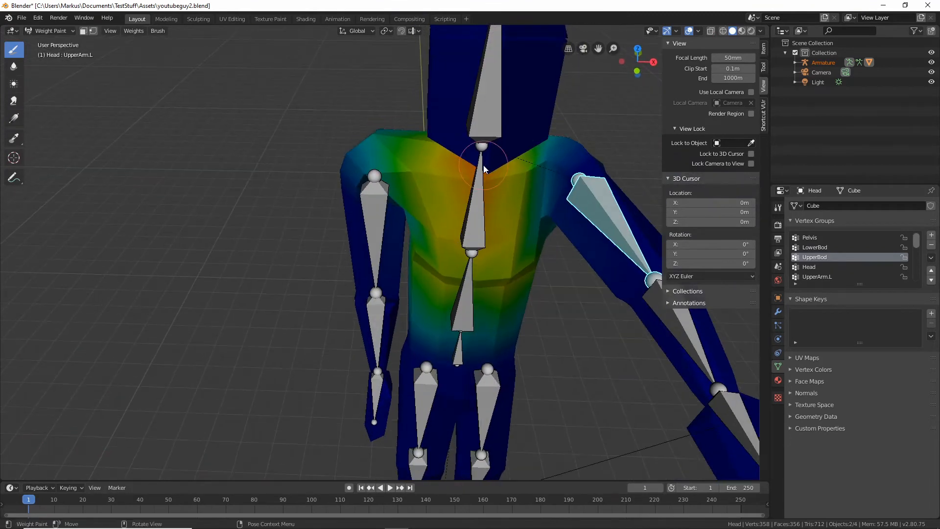
left_click(110, 31)
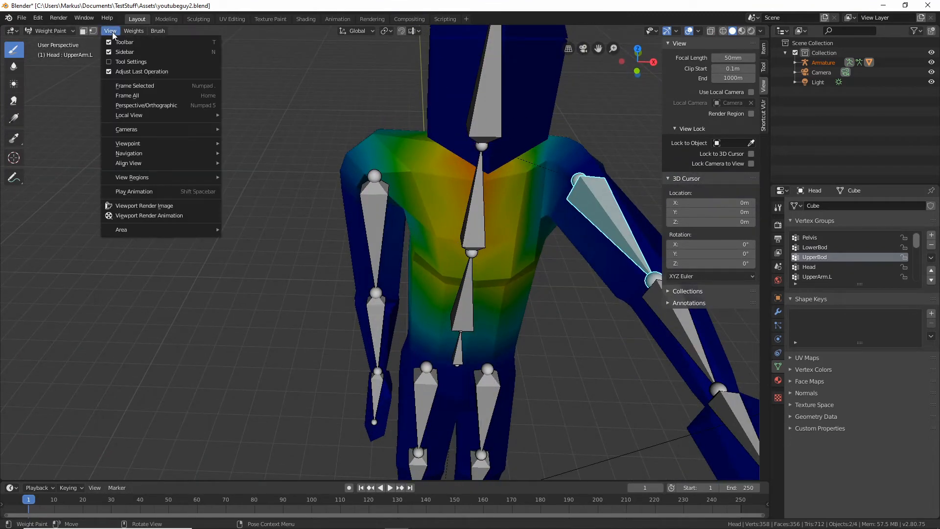
left_click(125, 63)
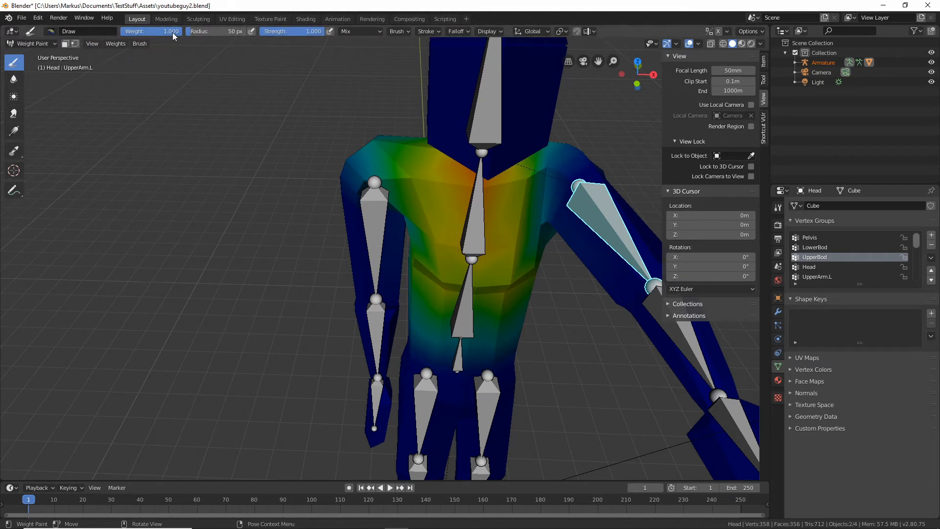
- Paint UpperBod weight at 1.000 with full strength across the top of the shoulders and the upper back
mouse_move(372, 134)
left_mouse_down()
mouse_move(421, 183)
mouse_move(378, 133)
mouse_move(384, 153)
mouse_move(405, 143)
mouse_move(421, 156)
left_mouse_up()
mouse_move(395, 129)
middle_mouse_down()
mouse_move(380, 139)
mouse_move(434, 126)
mouse_move(442, 138)
mouse_move(414, 120)
mouse_move(431, 127)
mouse_move(333, 119)
mouse_move(351, 125)
middle_mouse_up()
left_click_drag(351, 126, 283, 132)
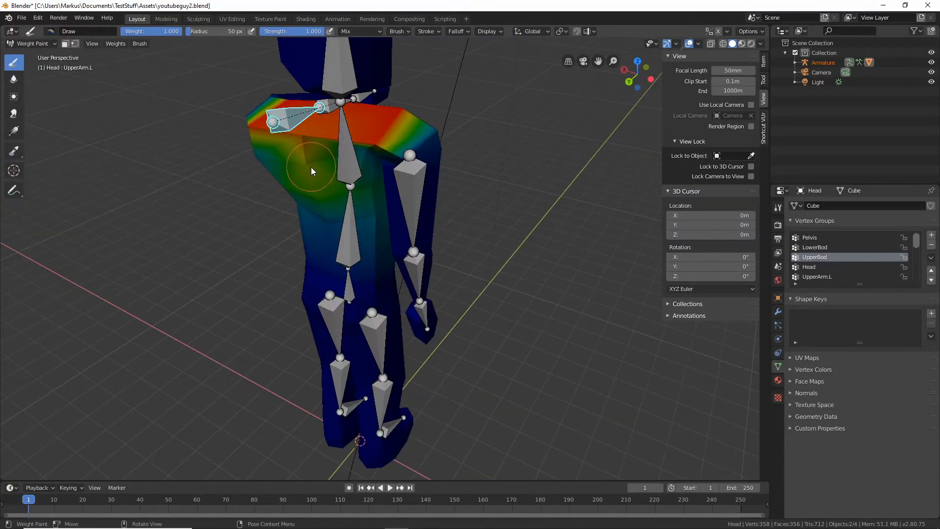
mouse_move(312, 171)
left_mouse_down()
mouse_move(284, 156)
mouse_move(364, 154)
mouse_move(374, 139)
left_mouse_up()
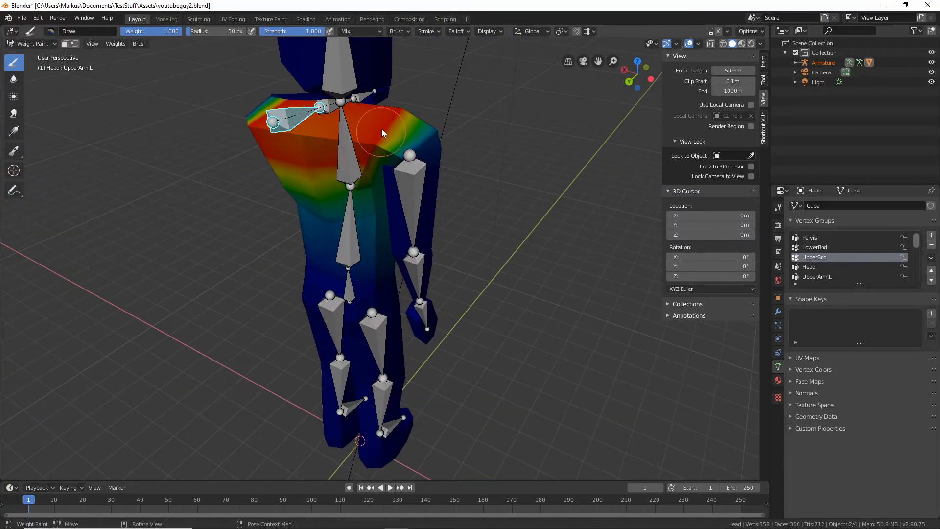
mouse_move(381, 133)
middle_mouse_down()
mouse_move(428, 135)
mouse_move(267, 155)
mouse_move(269, 179)
mouse_move(307, 194)
mouse_move(304, 202)
mouse_move(290, 193)
mouse_move(320, 193)
mouse_move(232, 191)
mouse_move(346, 178)
mouse_move(271, 191)
mouse_move(209, 177)
middle_mouse_up()
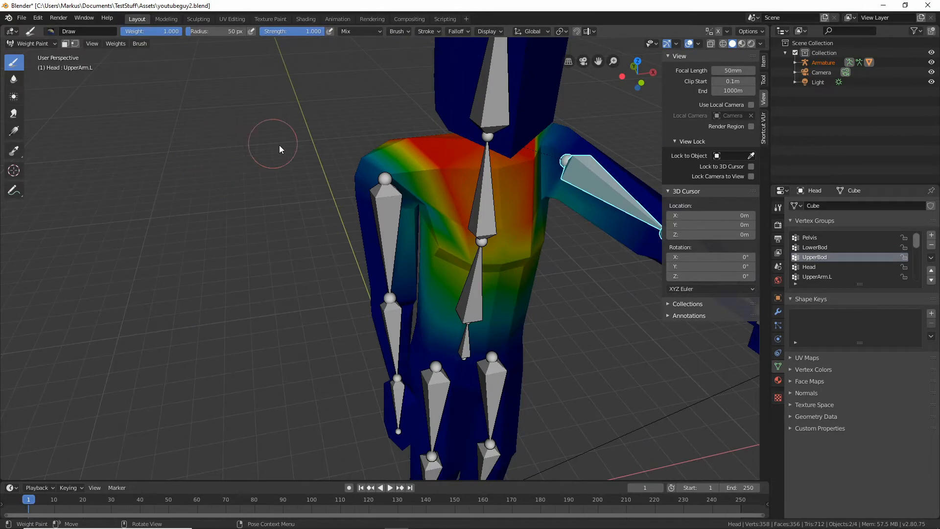
- With brush weight 1.000 and strength 0.193, lightly blend the UpperBod weight outward over both shoulders
middle_click_drag(279, 146, 271, 142)
left_click_drag(173, 32, 123, 31)
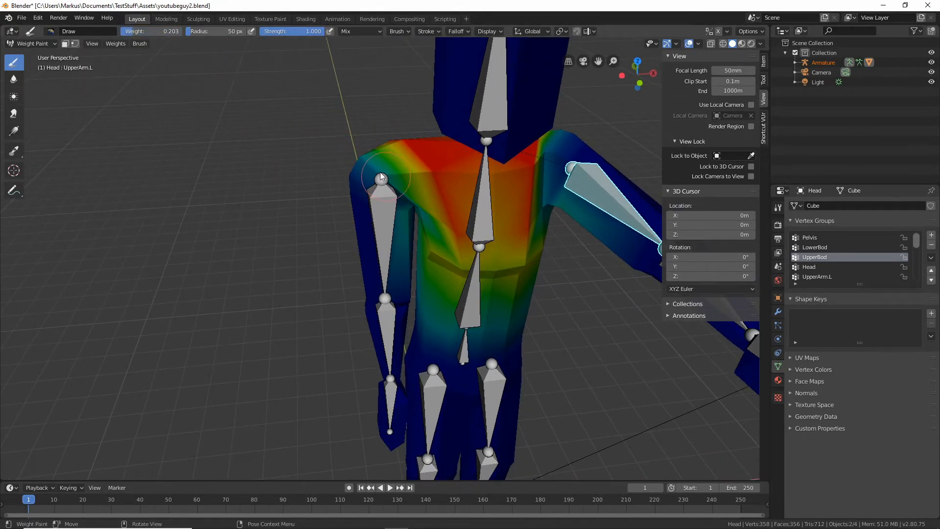
middle_click_drag(370, 158, 408, 151)
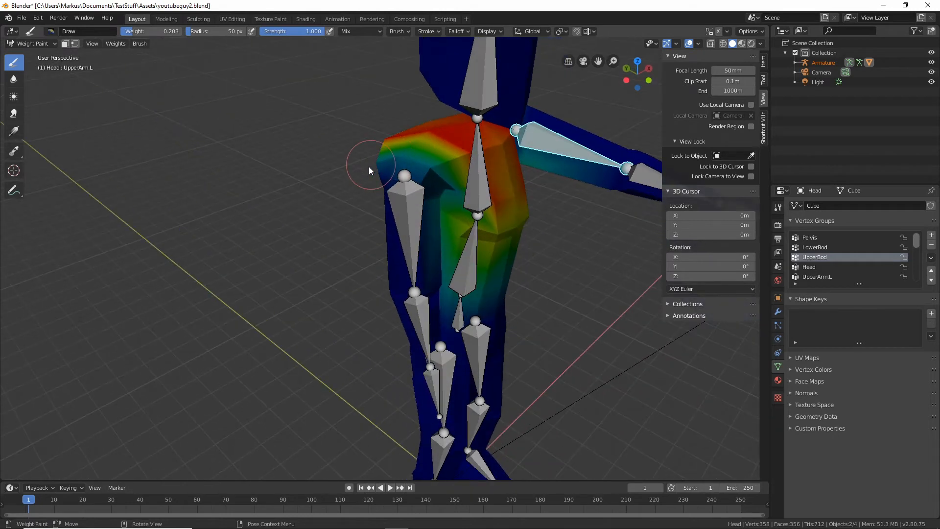
left_click_drag(149, 31, 182, 33)
left_click_drag(321, 31, 272, 31)
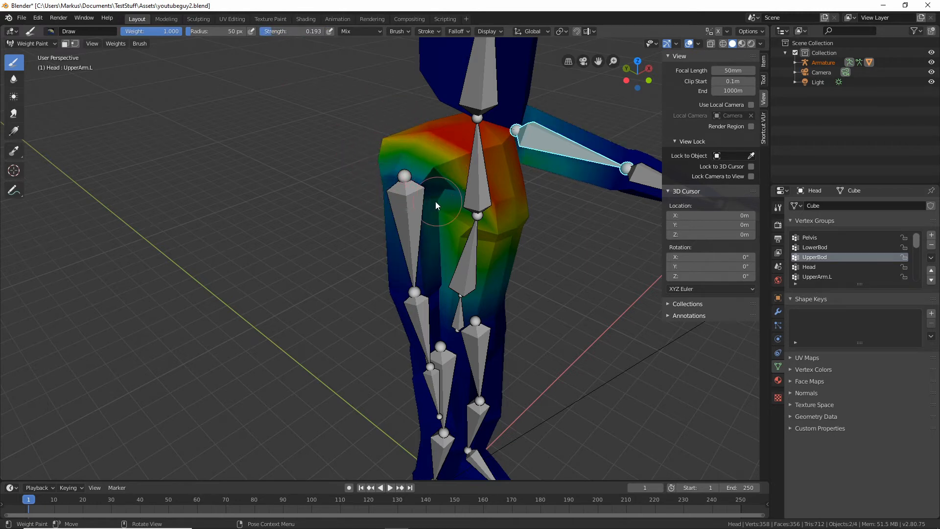
middle_click_drag(401, 179, 445, 206)
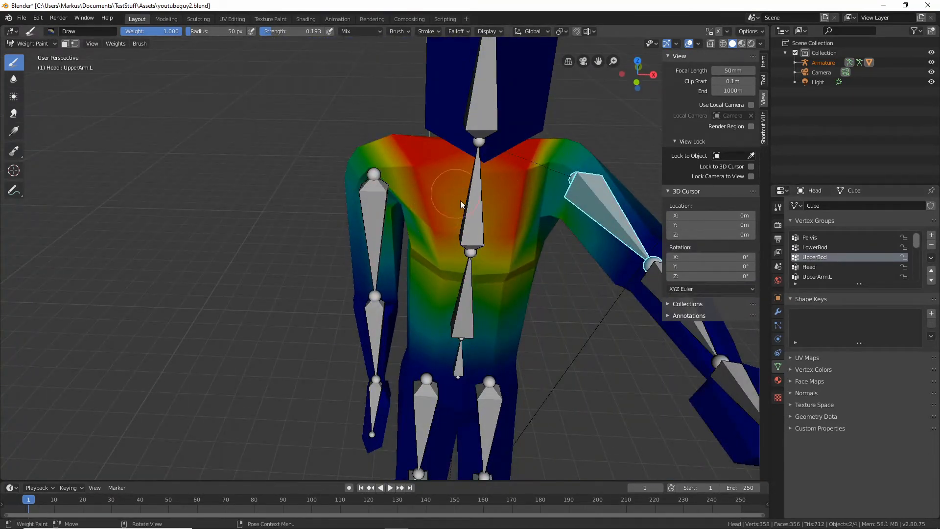
mouse_move(471, 230)
middle_mouse_down()
mouse_move(525, 189)
mouse_move(475, 214)
middle_mouse_up()
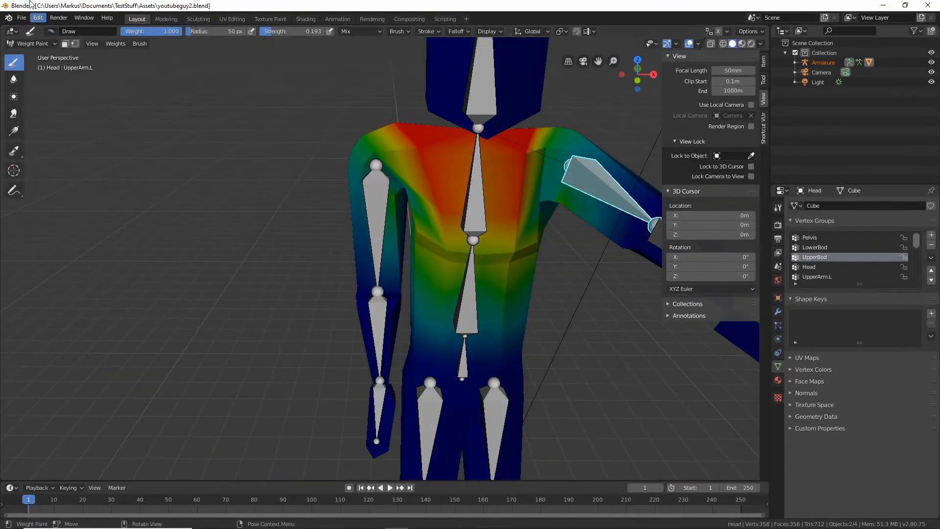
- Set the brush strength to 1.000 and fill the chest between the shoulders and armpits with UpperBod weight
left_click_drag(277, 31, 323, 31)
mouse_move(477, 166)
left_mouse_down()
mouse_move(521, 166)
mouse_move(544, 150)
left_mouse_up()
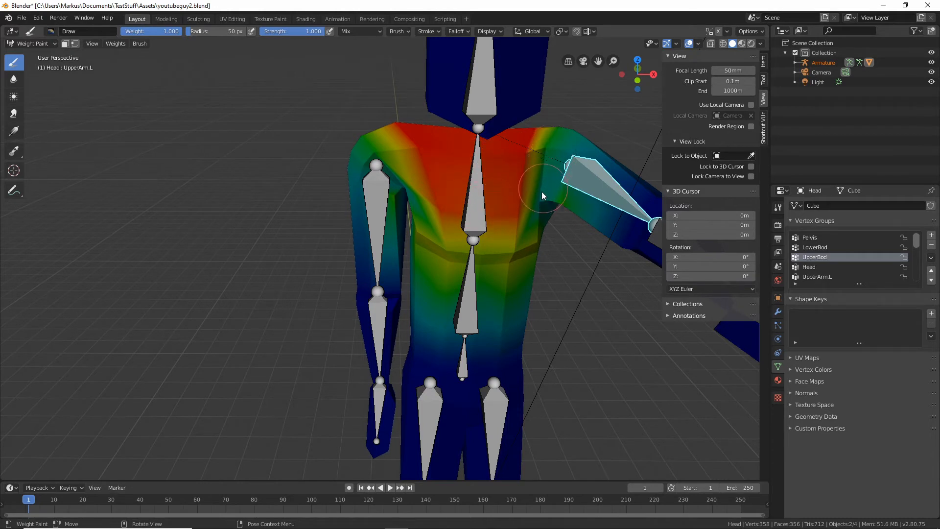
left_click_drag(416, 199, 411, 184)
middle_click_drag(458, 192, 402, 158)
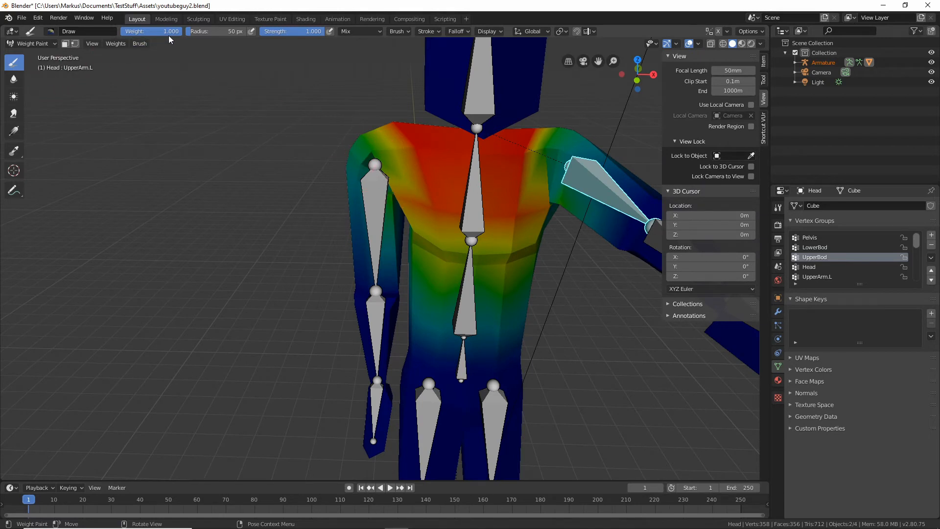
- Set the brush weight to 0.000 and remove UpperBod weight around the armpits
left_click_drag(170, 32, 147, 32)
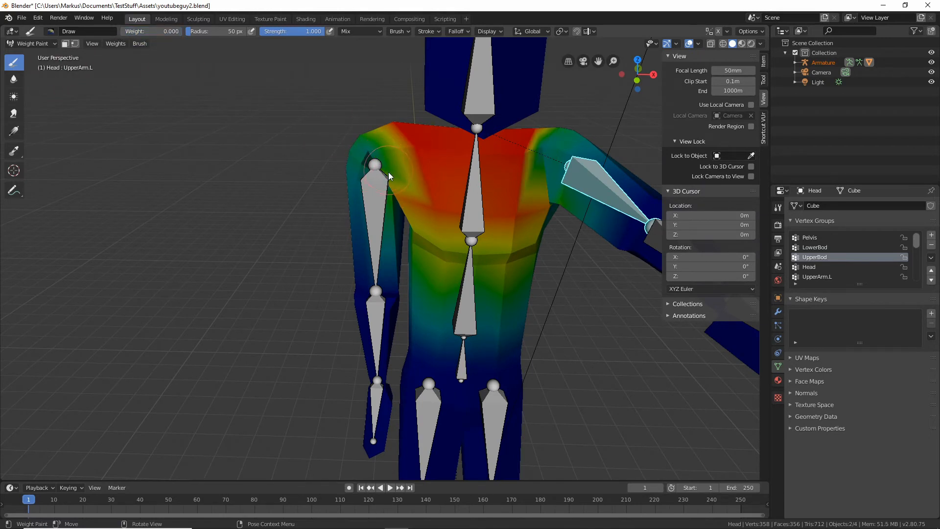
left_click_drag(388, 192, 403, 197)
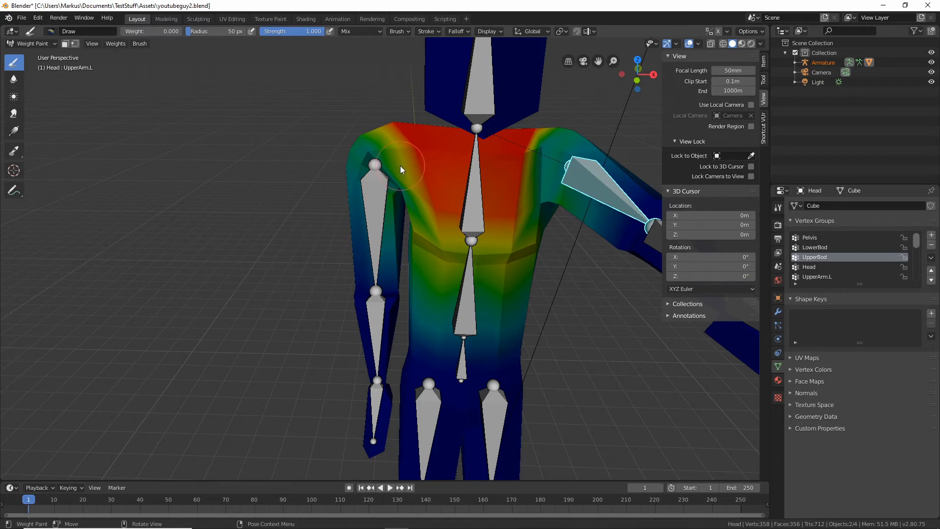
mouse_move(401, 165)
middle_mouse_down()
mouse_move(503, 139)
mouse_move(416, 148)
mouse_move(431, 149)
middle_mouse_up()
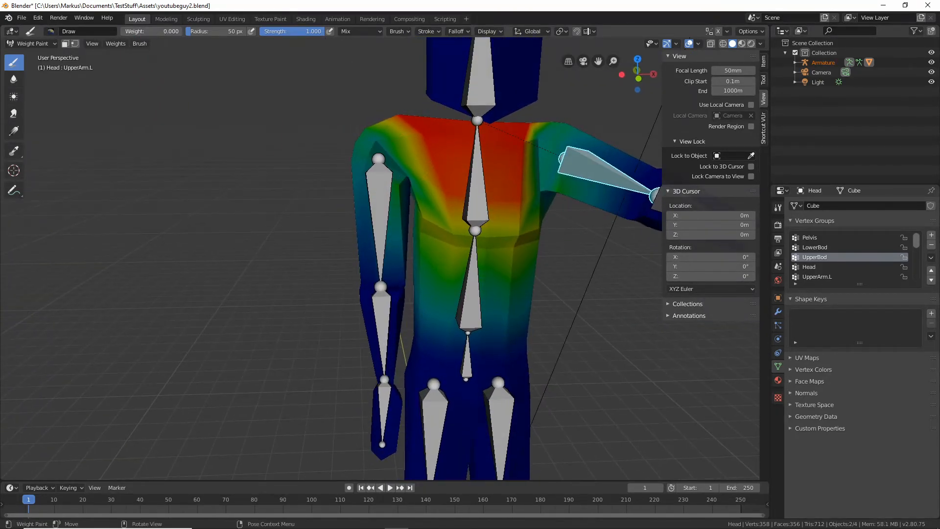
- Set the brush weight to 1.000 and paint UpperBod weight over the armpits and down to the crease below the chest
left_click_drag(152, 31, 182, 31)
mouse_move(407, 186)
left_mouse_down()
mouse_move(413, 176)
mouse_move(380, 145)
mouse_move(408, 182)
left_mouse_up()
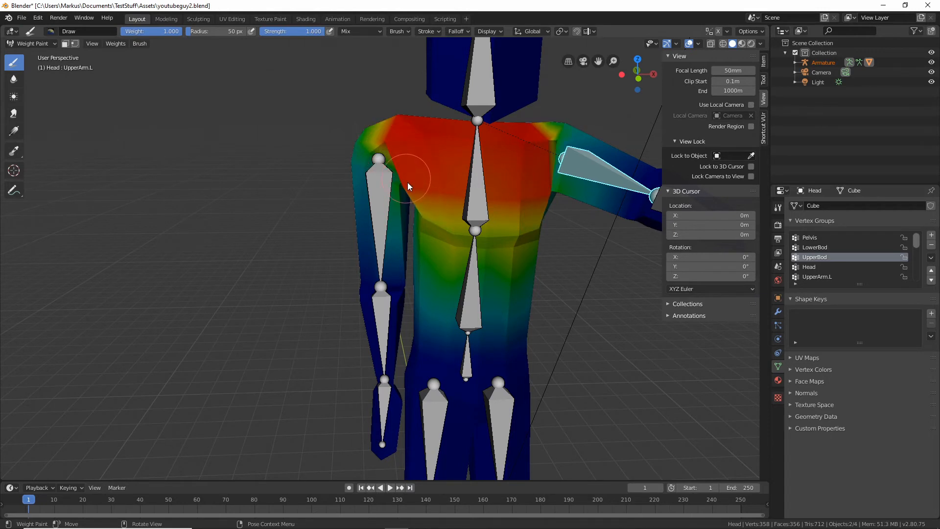
mouse_move(425, 223)
left_mouse_down()
mouse_move(487, 241)
mouse_move(473, 240)
left_mouse_up()
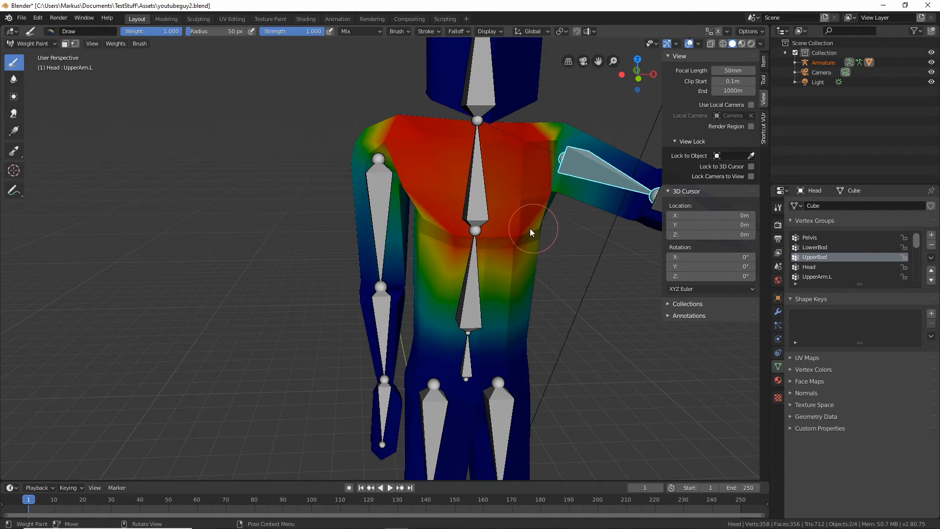
mouse_move(466, 223)
middle_mouse_down()
mouse_move(532, 207)
mouse_move(424, 226)
mouse_move(565, 244)
mouse_move(645, 215)
mouse_move(503, 213)
mouse_move(436, 226)
mouse_move(465, 195)
middle_mouse_up()
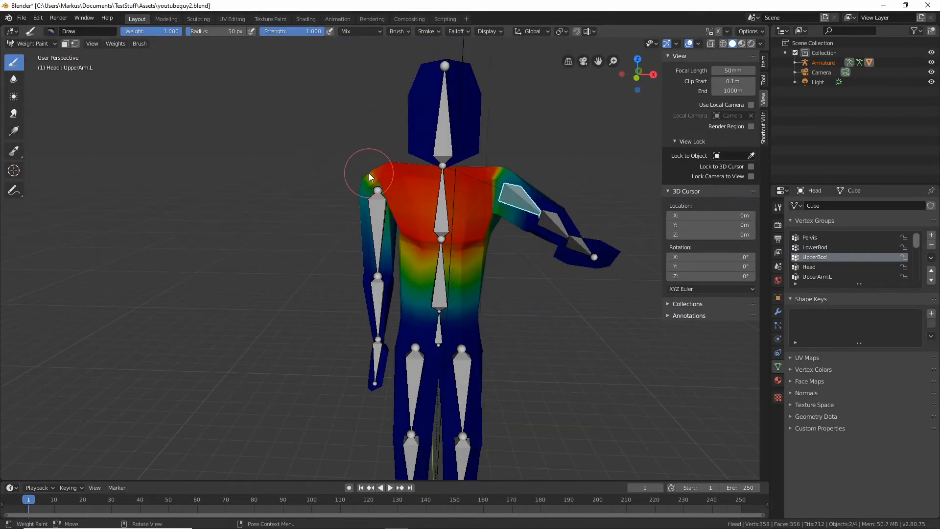
- Paint more UpperBod weight onto the top of the right shoulder and the back of the shoulder
left_click_drag(370, 174, 390, 167)
mouse_move(396, 172)
middle_mouse_down()
mouse_move(480, 225)
mouse_move(301, 208)
mouse_move(315, 197)
middle_mouse_up()
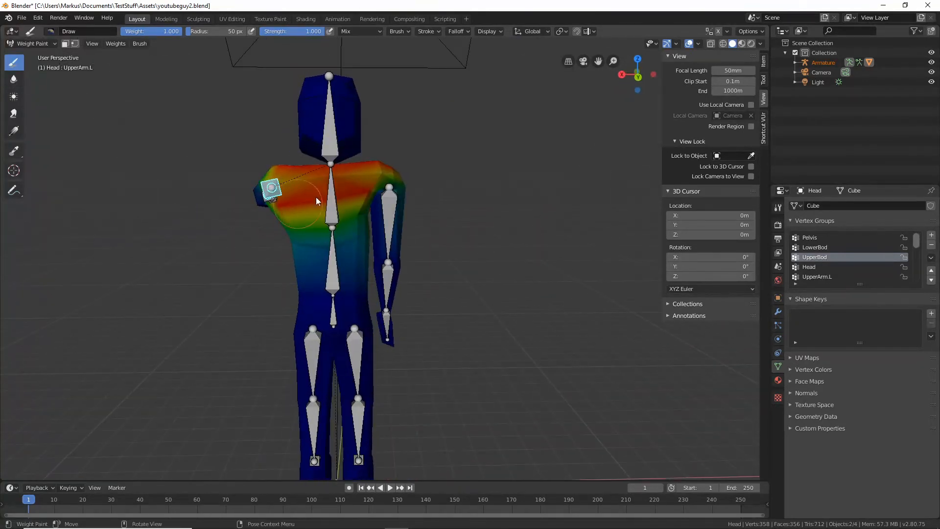
mouse_move(372, 183)
left_mouse_down()
mouse_move(366, 201)
mouse_move(393, 180)
mouse_move(375, 194)
left_mouse_up()
middle_click_drag(371, 198, 268, 193)
mouse_move(326, 219)
middle_mouse_down()
mouse_move(256, 210)
mouse_move(514, 209)
mouse_move(350, 213)
mouse_move(311, 223)
mouse_move(346, 197)
mouse_move(473, 190)
mouse_move(570, 169)
mouse_move(310, 189)
middle_mouse_up()
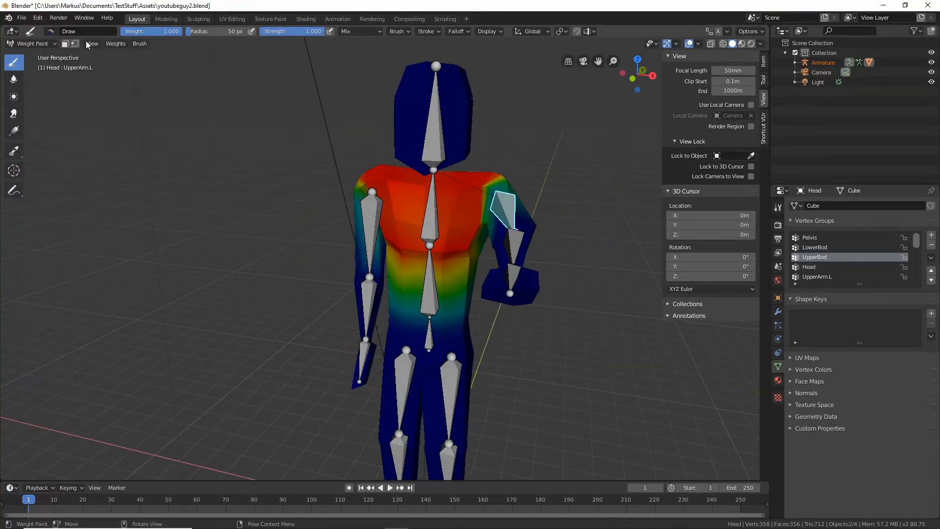
- Return to Object Mode, select only the armature, and enter Pose Mode
left_click(30, 44)
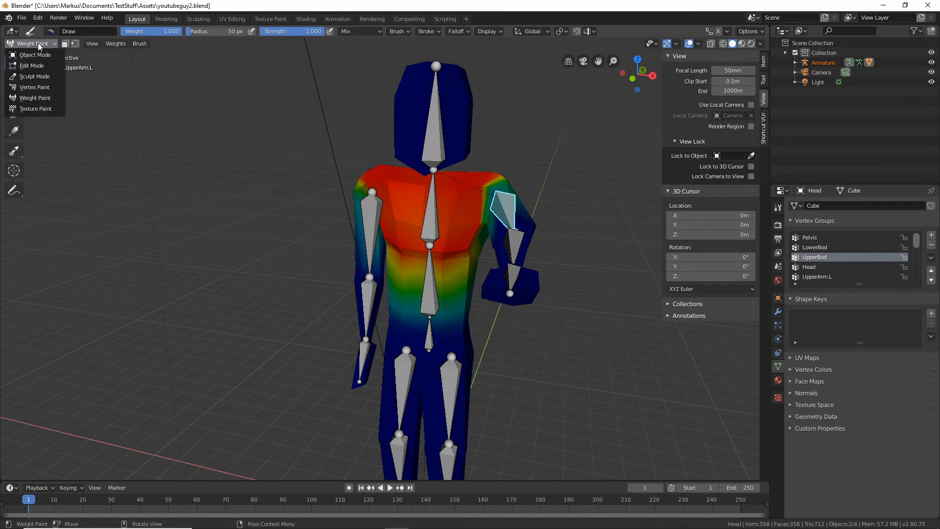
left_click(27, 54)
key("alt+a")
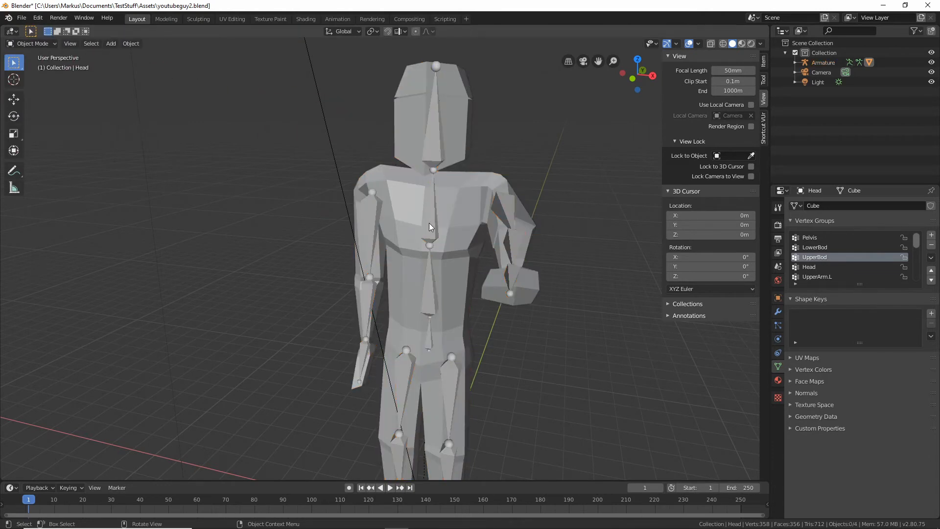
left_click(430, 288)
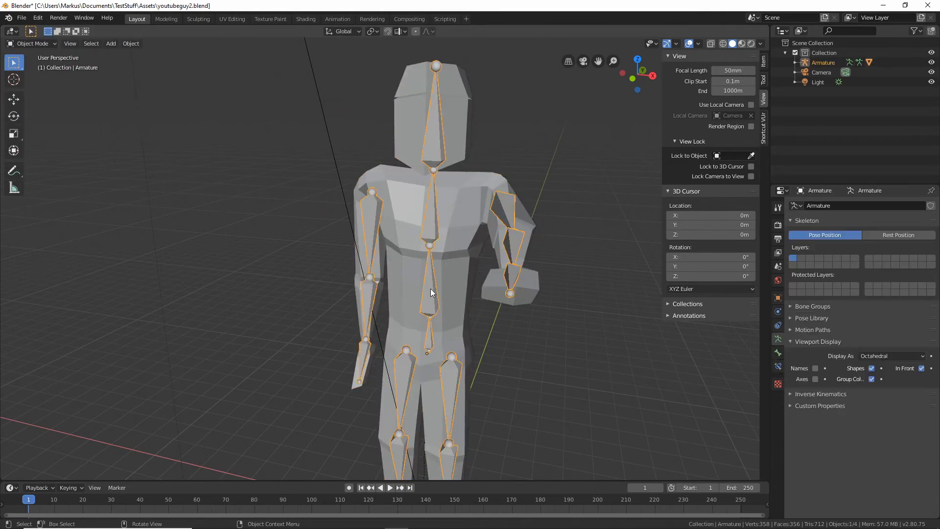
left_click(30, 43)
left_click(42, 75)
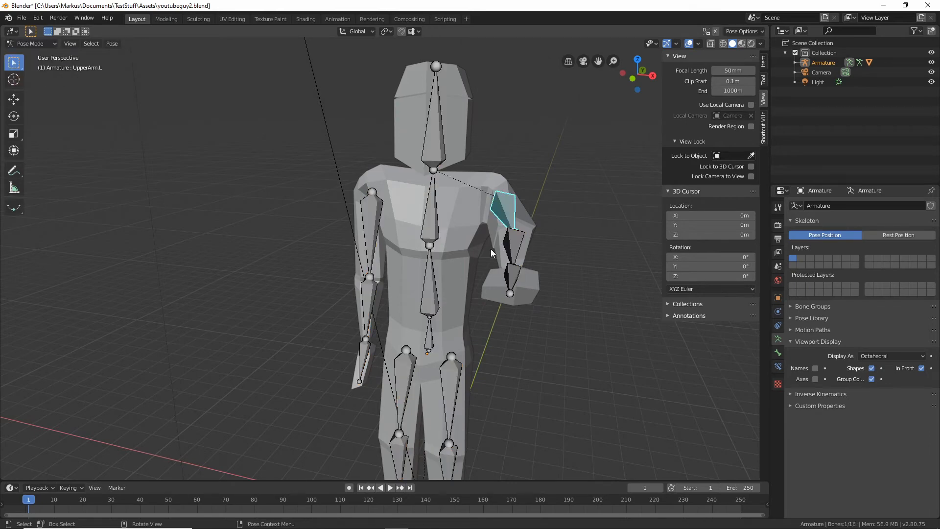
- Viewed from the side, rotate the UpperArm.L bone so the arm points up above the head
mouse_move(491, 251)
middle_mouse_down()
mouse_move(487, 300)
mouse_move(542, 229)
mouse_move(487, 239)
middle_mouse_up()
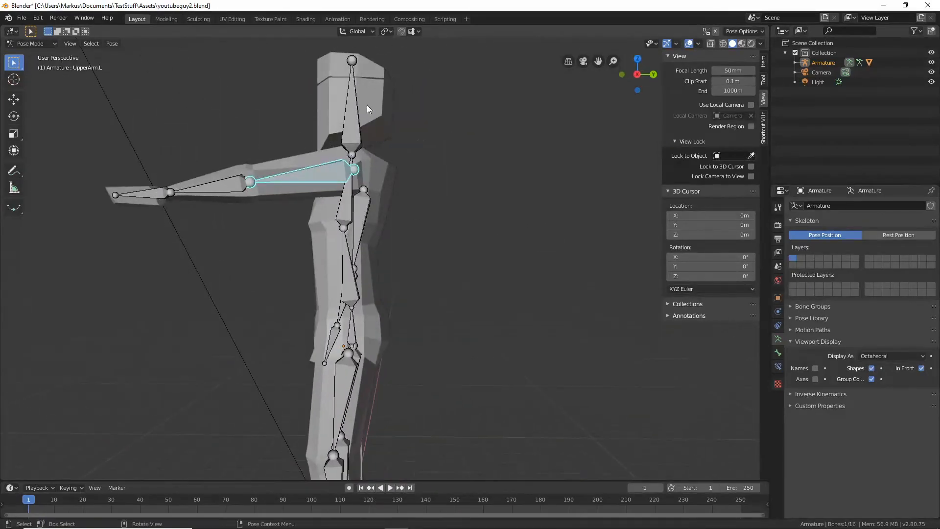
key("r")
left_click(506, 66)
middle_click_drag(453, 91, 331, 196)
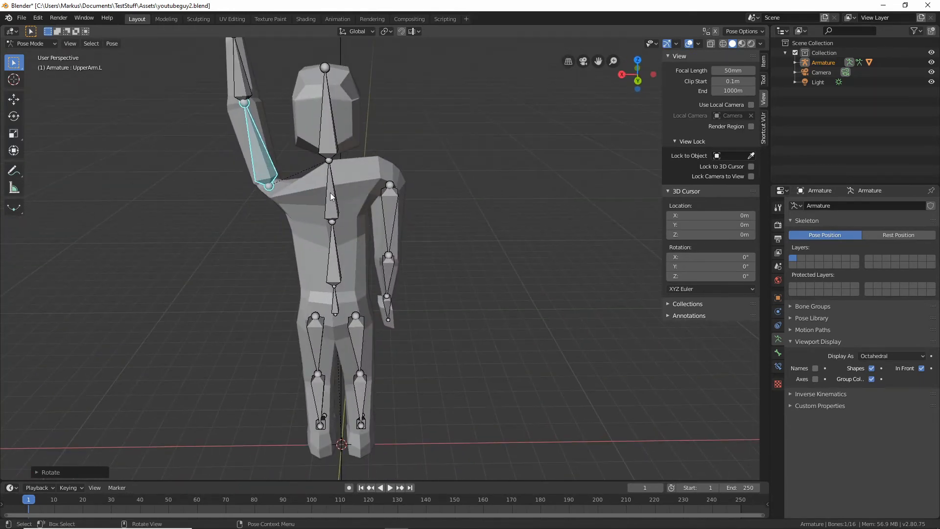
- Try swinging the UpperArm.R bone forward and upward from the side, and outward from the front, cancelling both rotations
left_click(331, 196)
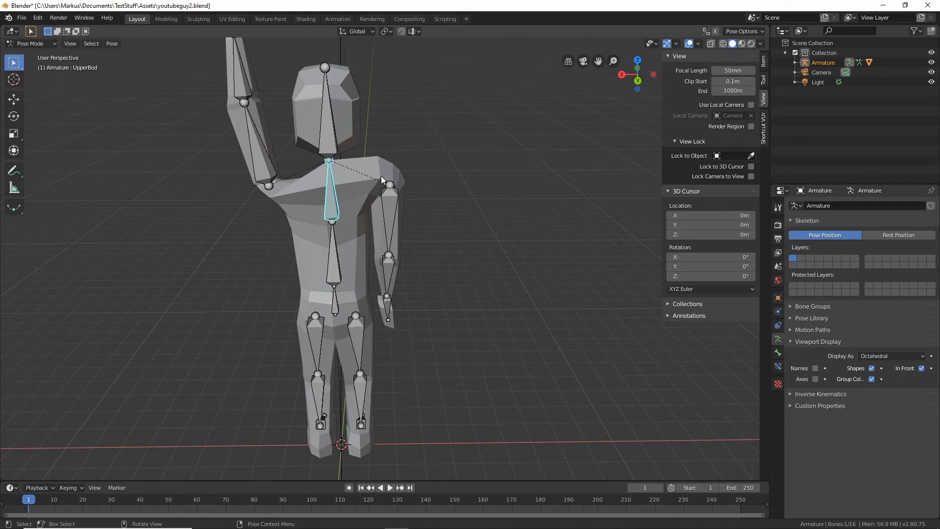
left_click(396, 206)
middle_click_drag(397, 207, 430, 263)
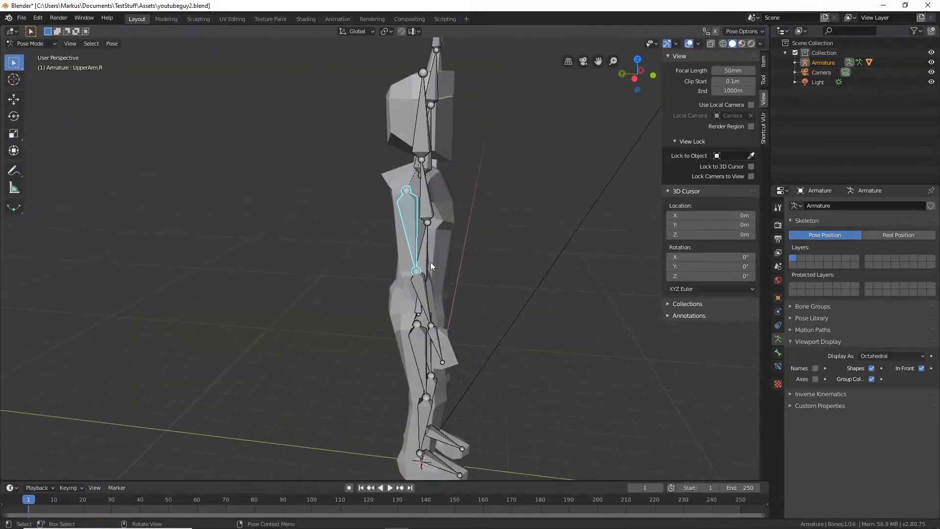
key("r")
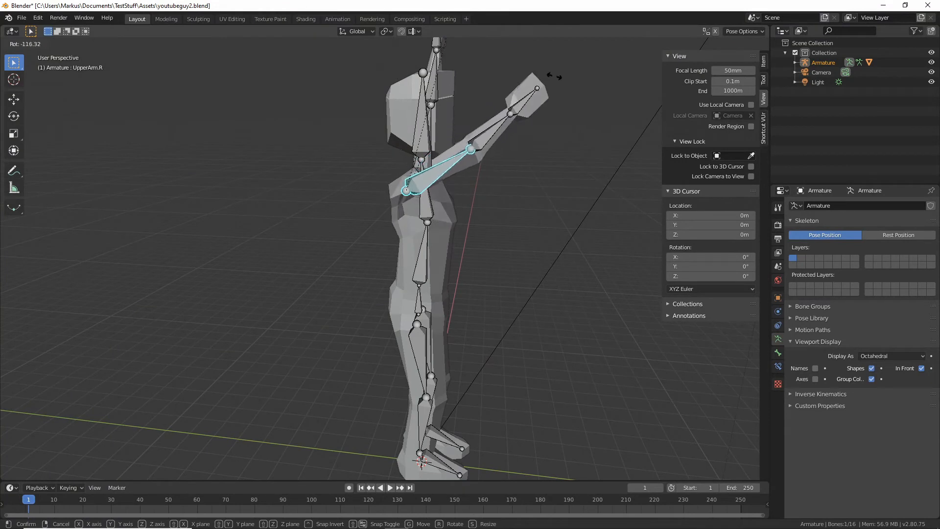
right_click(539, 152)
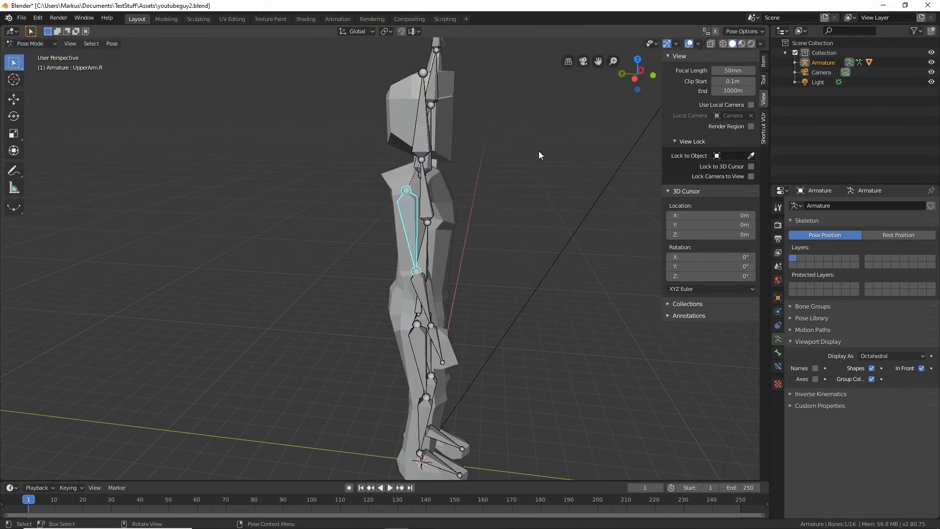
middle_click_drag(538, 151, 509, 211)
key("r")
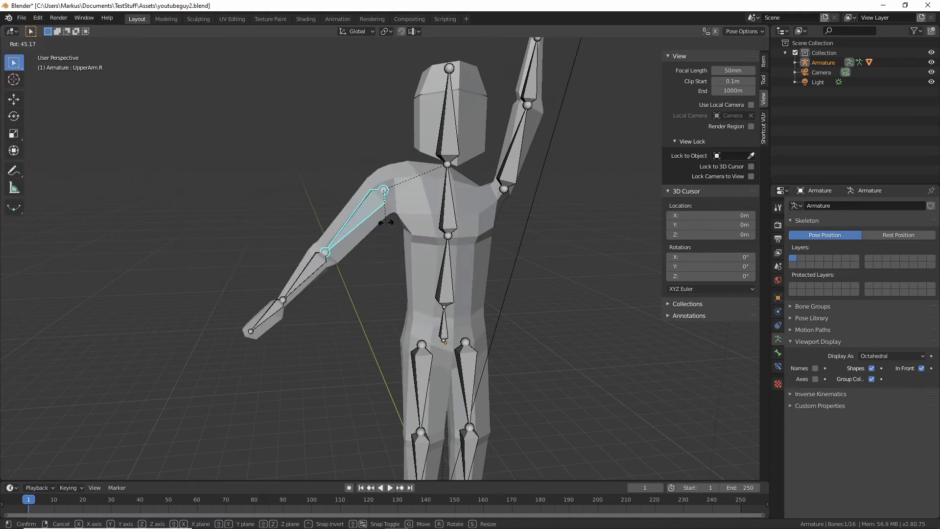
right_click(370, 201)
mouse_move(403, 181)
middle_mouse_down()
mouse_move(373, 211)
mouse_move(410, 174)
middle_mouse_up()
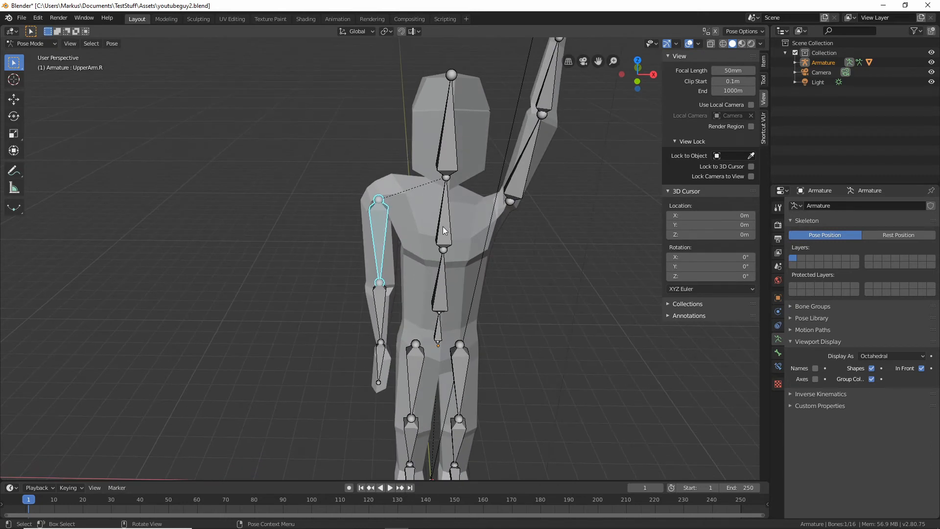
- Deselect the bones, return to Object Mode, and select the armature with the Head mesh as the active object
key("alt+a")
left_click(36, 47)
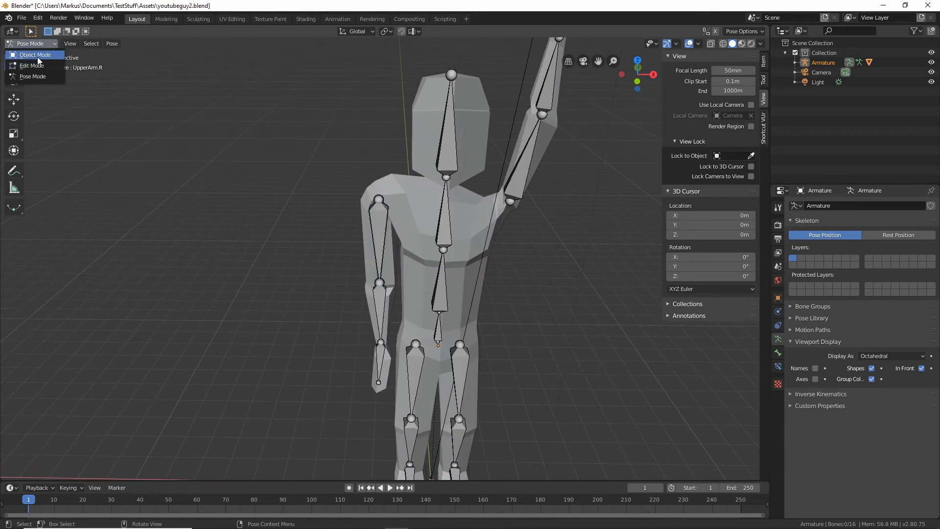
left_click(37, 57)
left_click(422, 215)
left_click(438, 220)
left_click(414, 219, "shift")
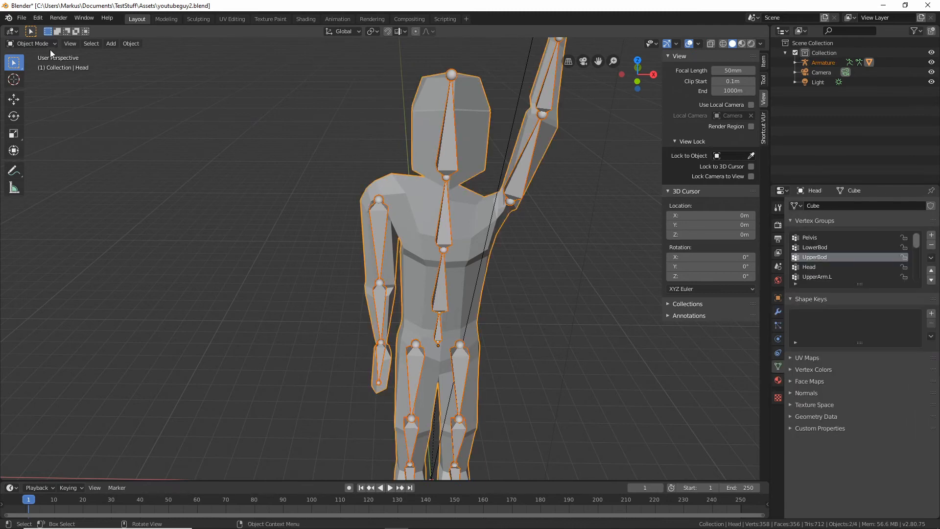
- Switch the Head mesh to Weight Paint mode and make UpperArm.R the active vertex group
left_click(39, 44)
left_click(27, 95)
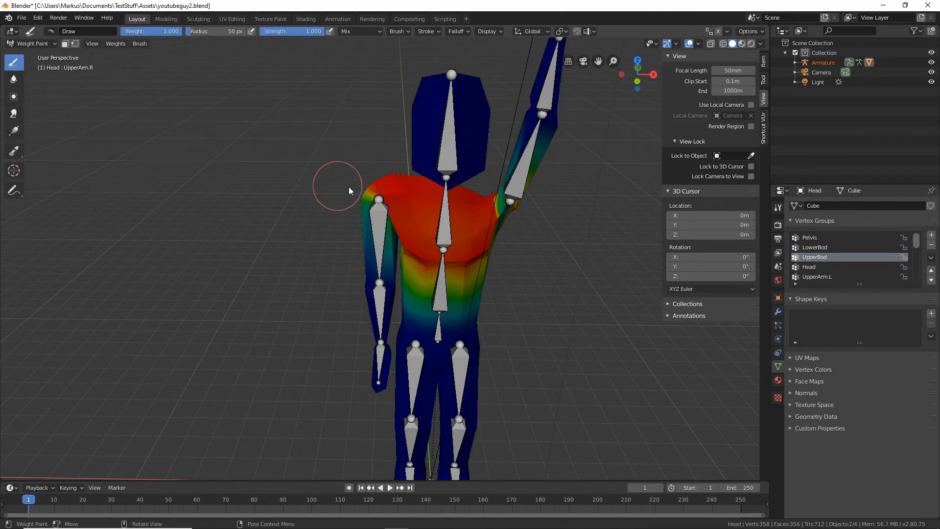
scroll(833, 264, "down", 5)
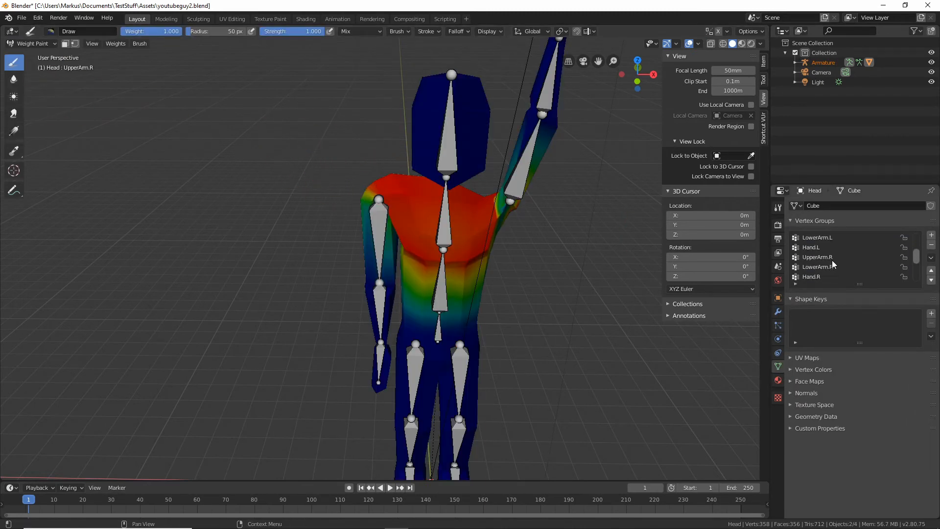
left_click(833, 258)
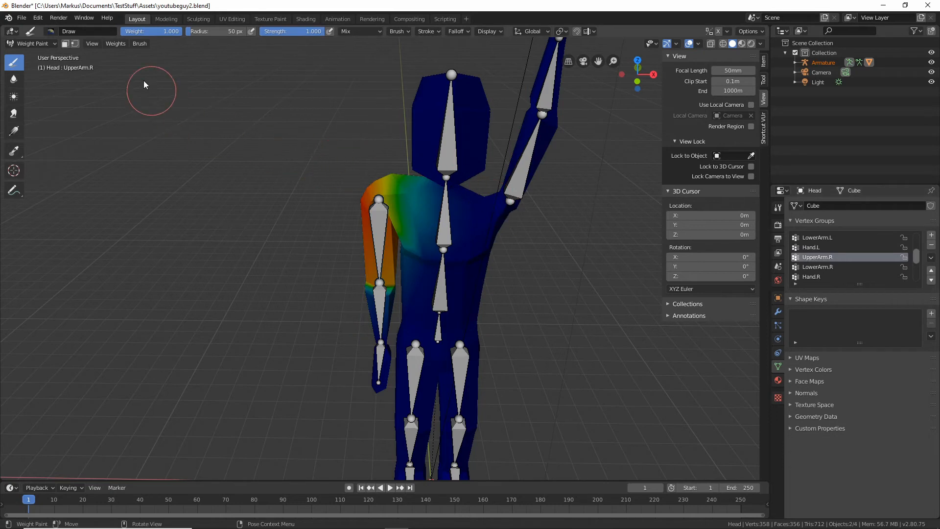
- With the brush weight at 0, paint UpperArm.R influence away from the chest, neck side and back of the right shoulder
left_click_drag(168, 33, 121, 32)
left_click_drag(422, 172, 393, 182)
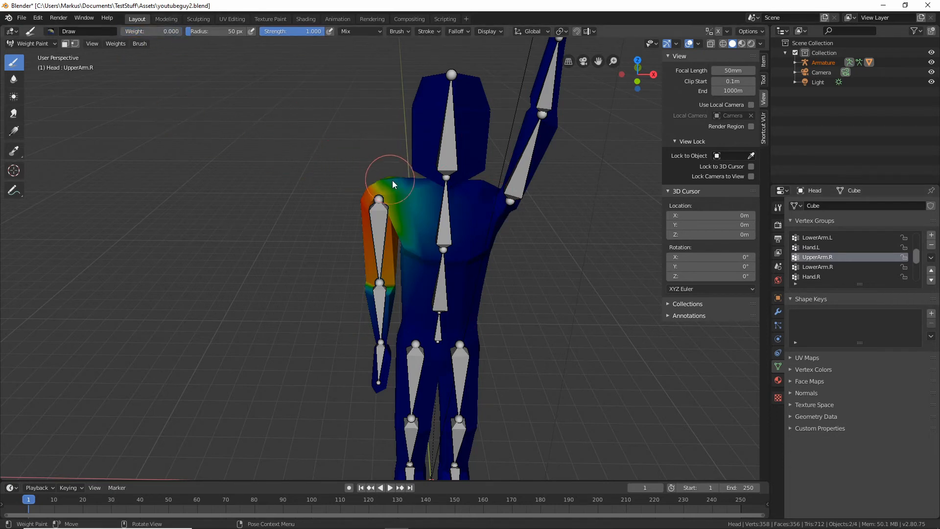
middle_click_drag(398, 178, 451, 189)
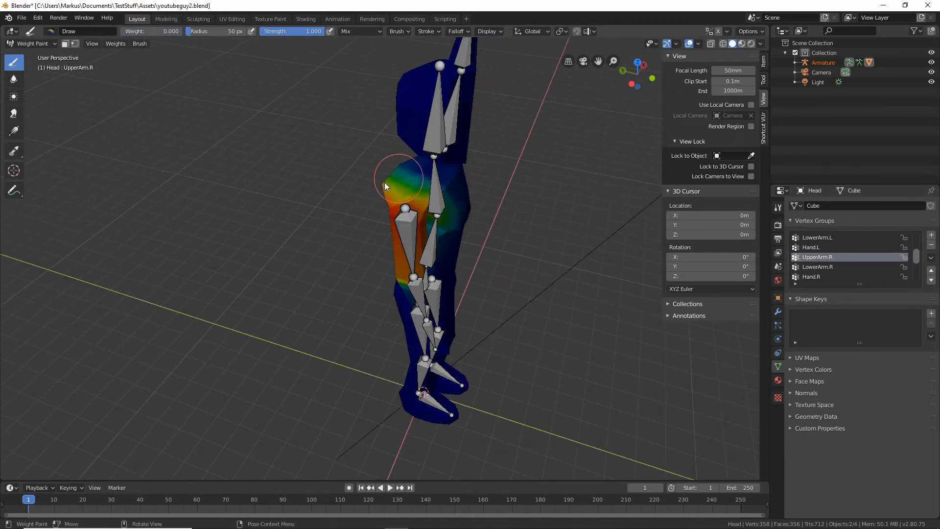
left_click_drag(385, 186, 445, 192)
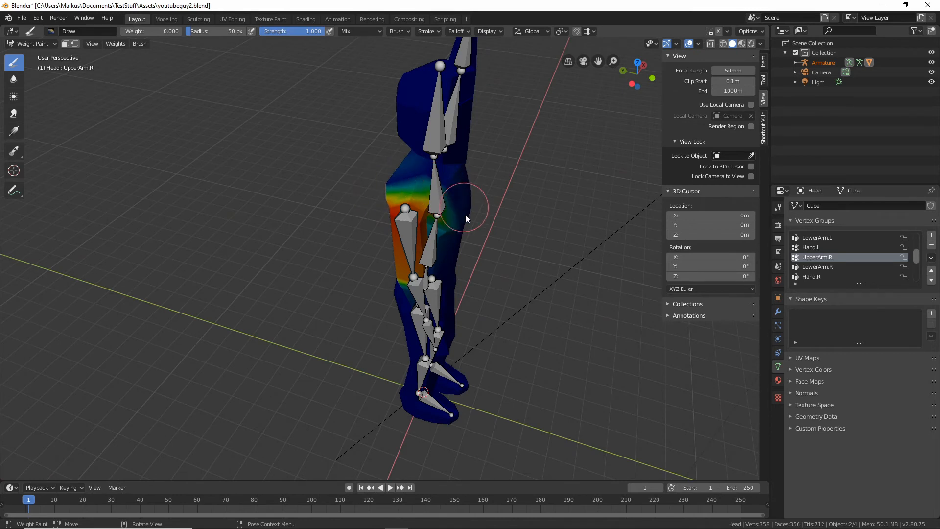
middle_click_drag(465, 228, 438, 205)
scroll(439, 208, "up", 1)
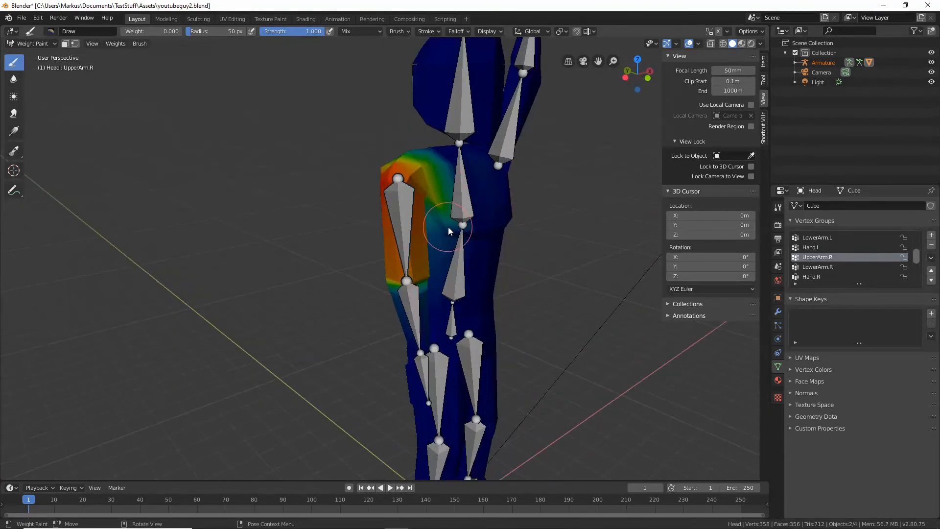
left_click(433, 192)
- Refine the UpperArm.R weights around the right shoulder, using brush weights of 0.258, 0.578 and 0 from the front and back
middle_click_drag(447, 194, 396, 180)
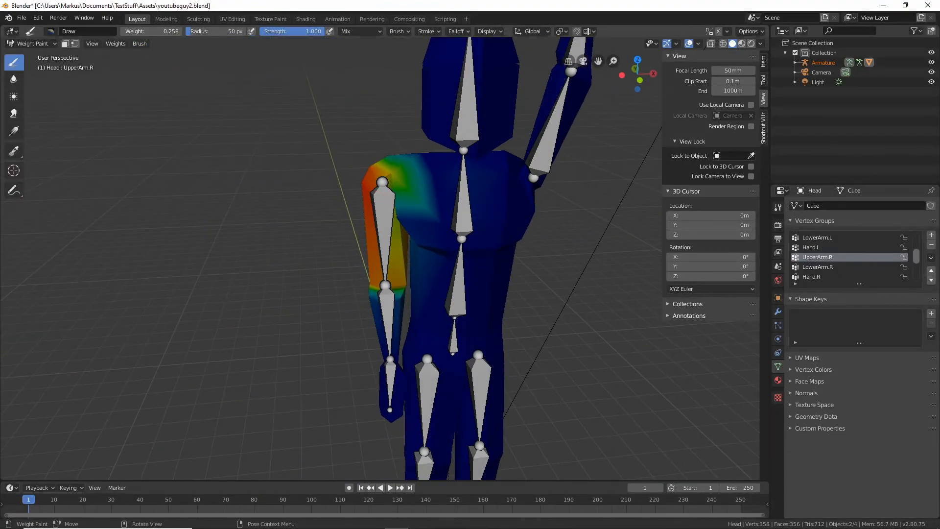
left_click(374, 173)
mouse_move(350, 180)
middle_mouse_down()
mouse_move(333, 137)
mouse_move(516, 162)
mouse_move(349, 146)
mouse_move(460, 199)
mouse_move(298, 204)
mouse_move(298, 193)
middle_mouse_up()
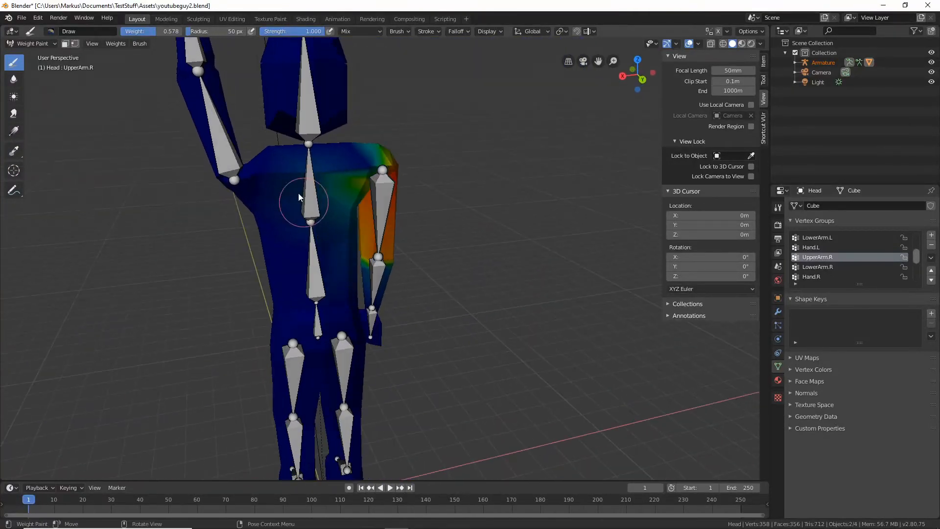
mouse_move(236, 170)
middle_mouse_down()
mouse_move(211, 193)
mouse_move(275, 194)
mouse_move(293, 172)
mouse_move(261, 186)
mouse_move(271, 189)
middle_mouse_up()
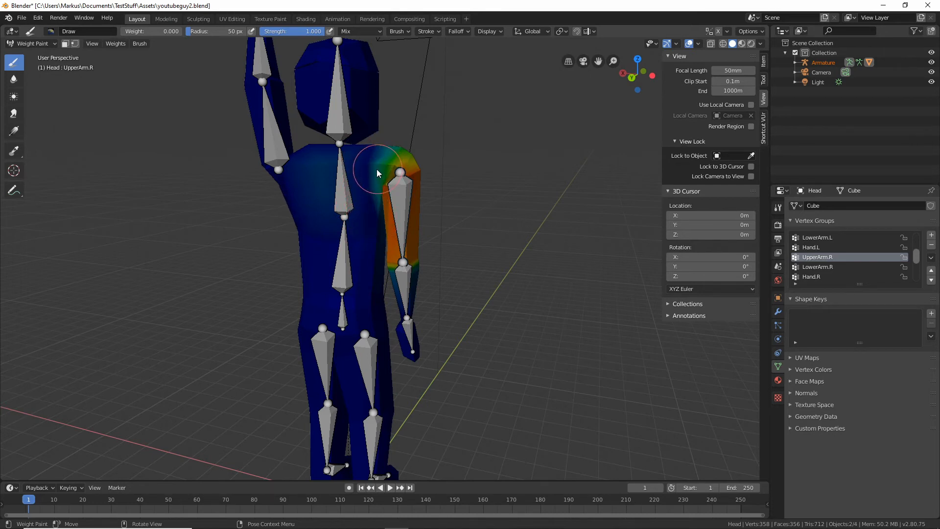
middle_click_drag(331, 177, 372, 227)
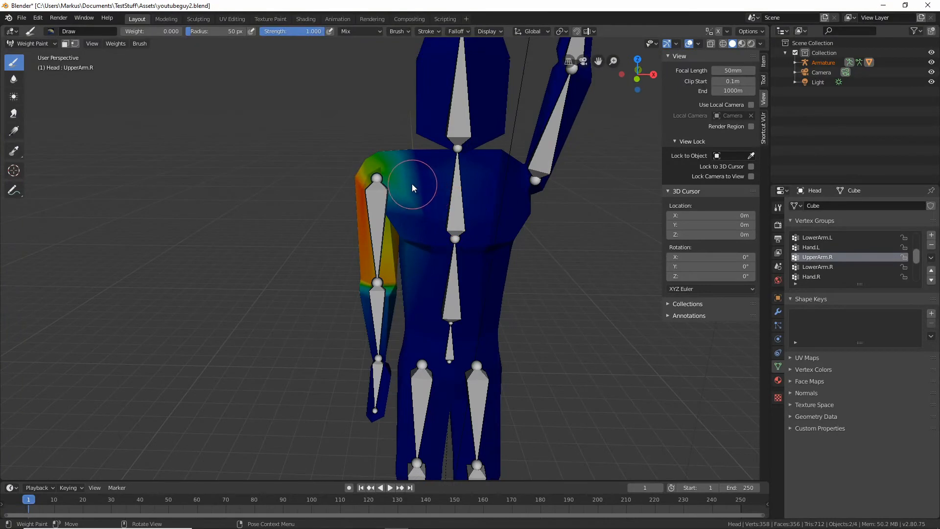
left_click_drag(387, 174, 456, 188)
middle_click_drag(457, 188, 393, 176)
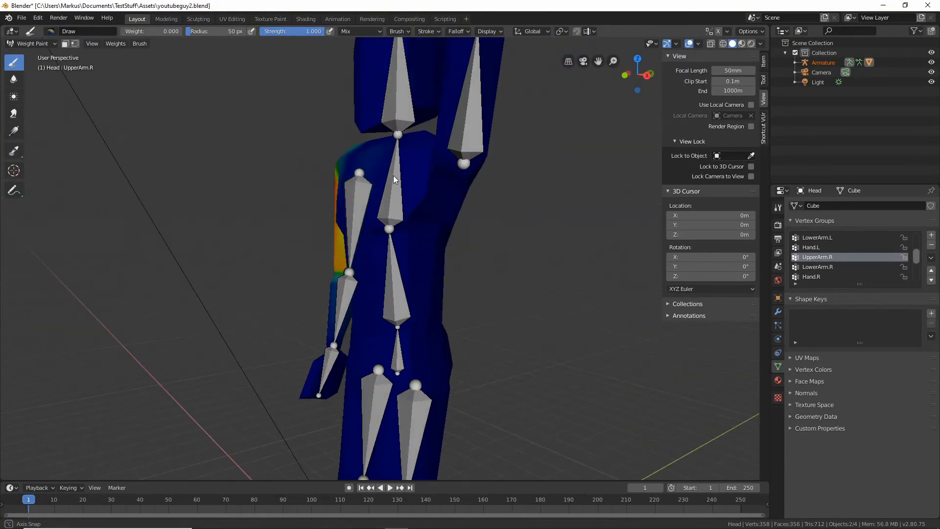
scroll(472, 199, "down", 6)
middle_click_drag(508, 220, 219, 286)
mouse_move(563, 4)
middle_mouse_down()
mouse_move(503, 186)
mouse_move(359, 195)
mouse_move(451, 172)
mouse_move(529, 189)
mouse_move(520, 186)
middle_mouse_up()
scroll(360, 201, "up", 5)
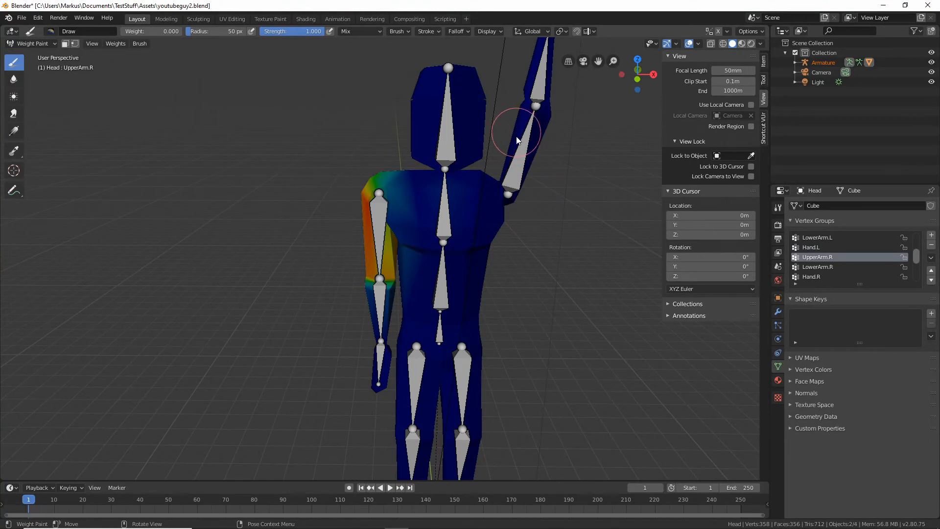
scroll(518, 142, "down", 2)
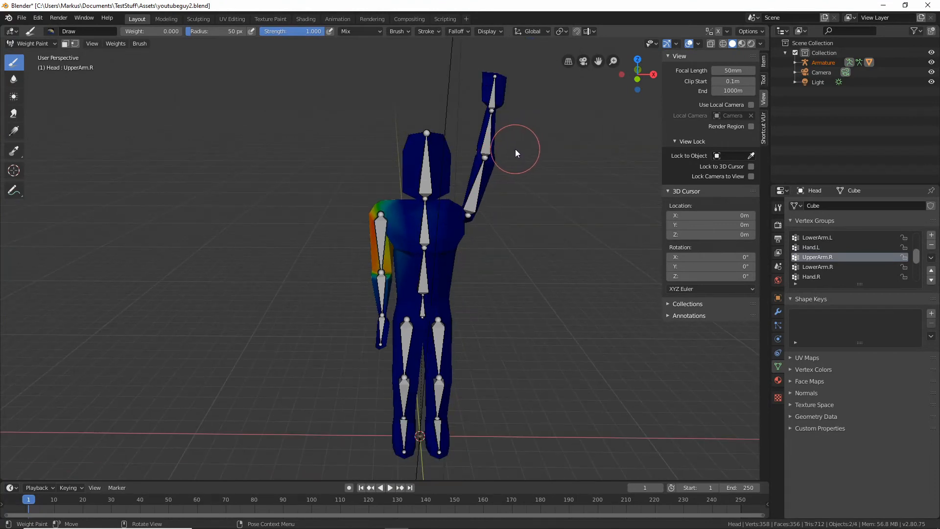
scroll(511, 182, "up", 3)
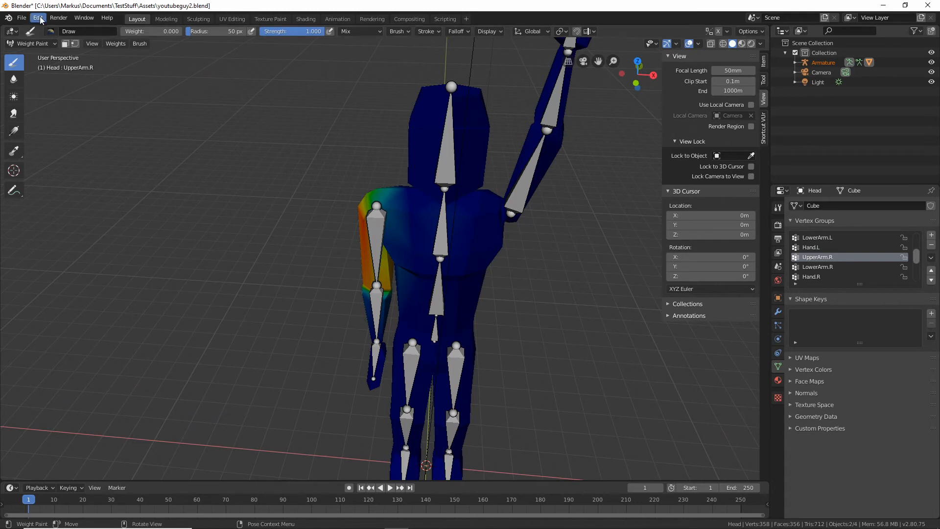
- Return to Object Mode, select only the armature, and enter Pose Mode
left_click(48, 49)
left_click(44, 56)
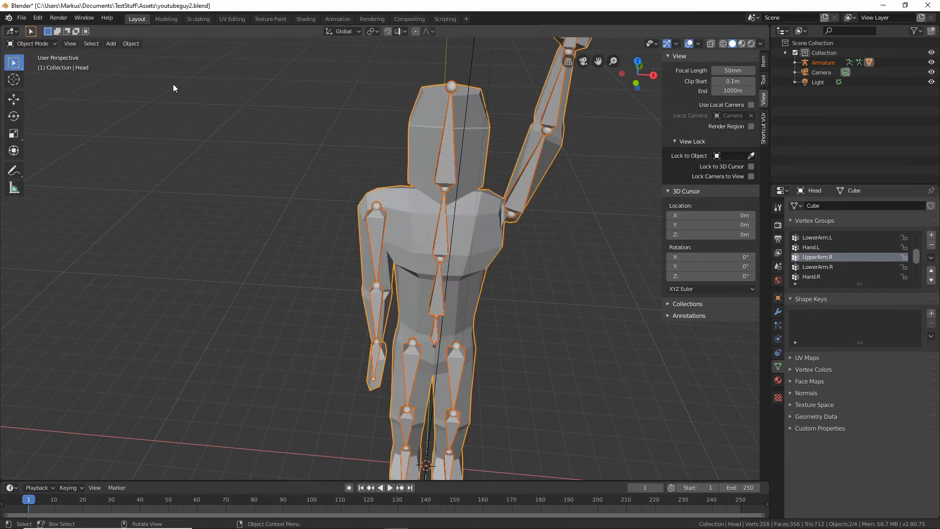
left_click(511, 203)
key("Tab")
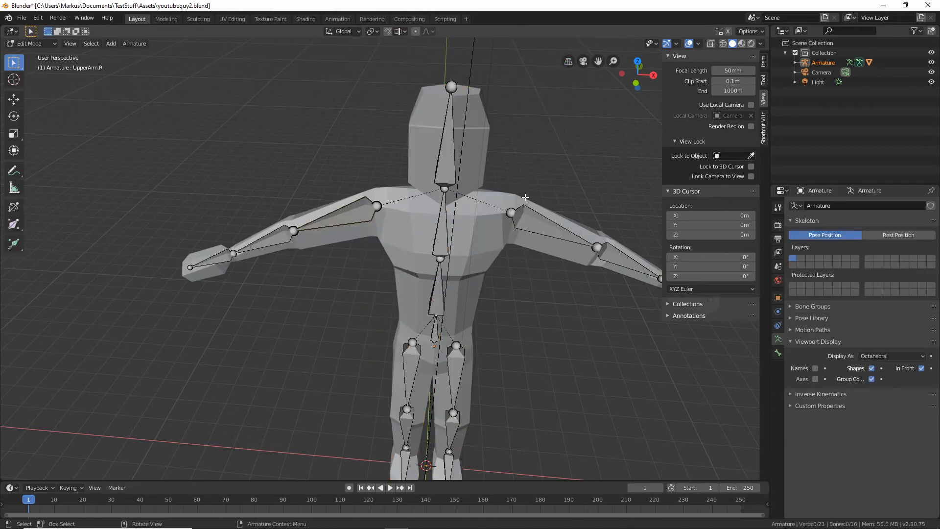
key("Tab")
left_click(35, 43)
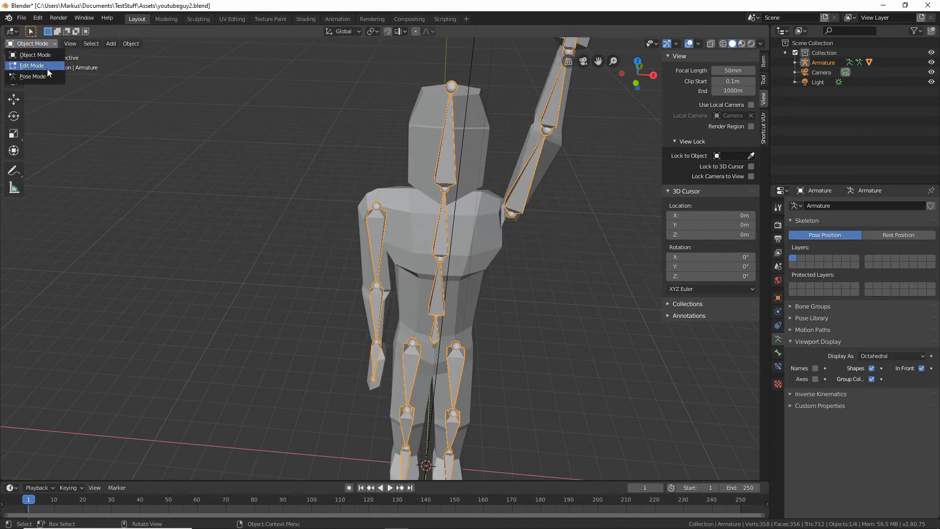
left_click(63, 76)
- Rotate the raised UpperArm.L bone about the global Z axis, and try swinging it outward from behind, cancelling that swing
middle_click_drag(527, 185, 495, 186)
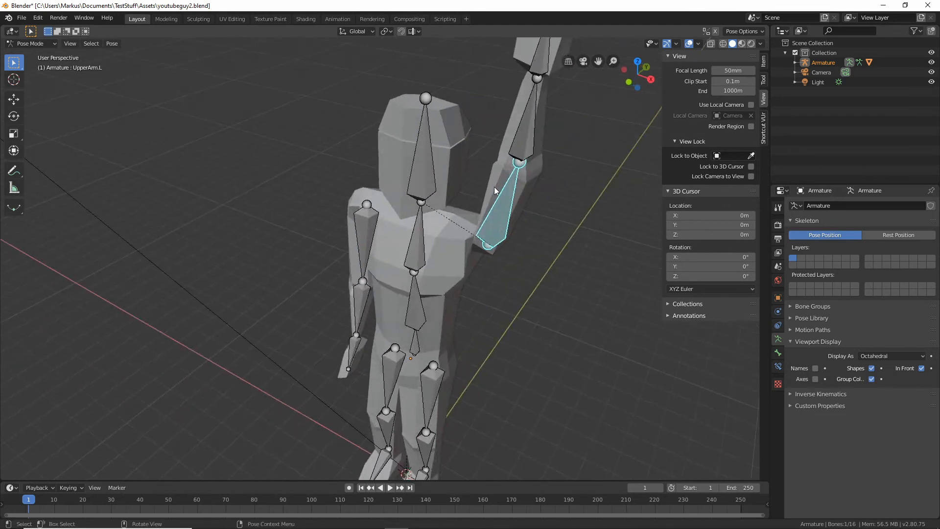
key("r")
key("z")
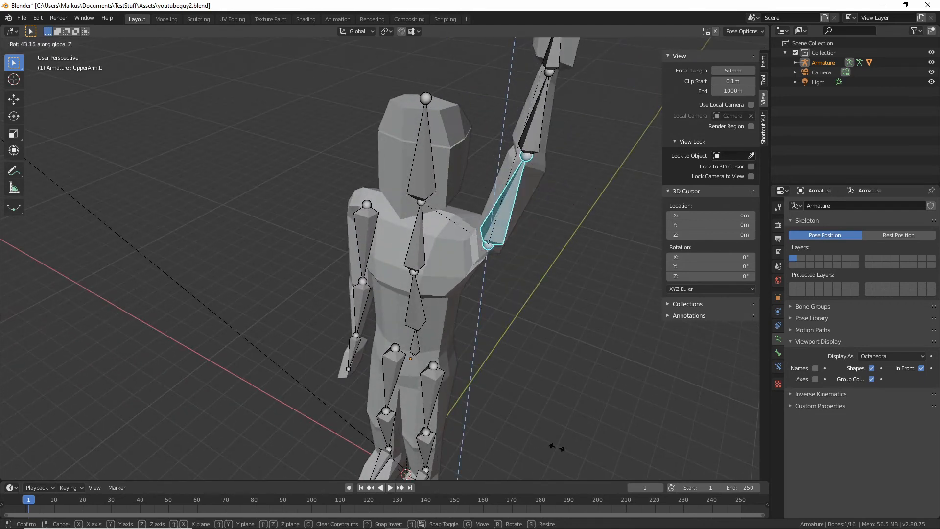
left_click(541, 421)
middle_click_drag(541, 421, 377, 357)
key("r")
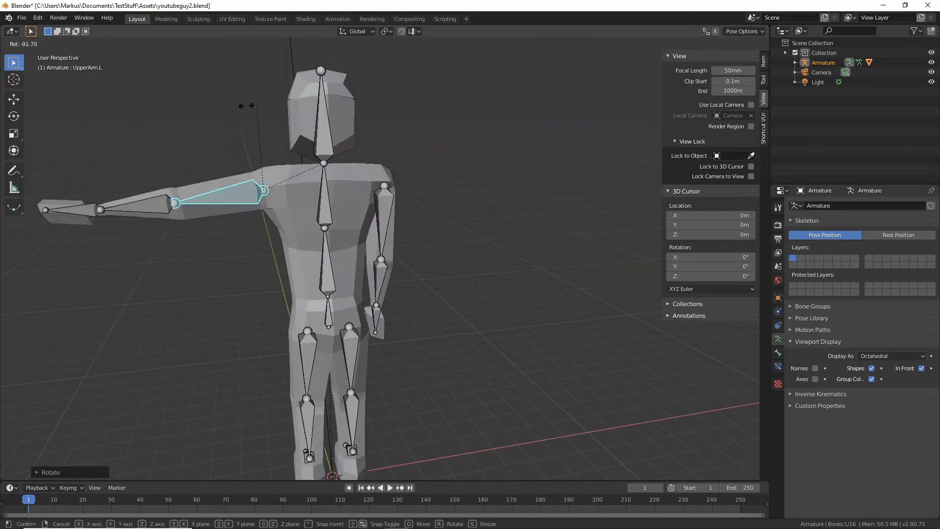
right_click(197, 182)
middle_click_drag(198, 182, 527, 178)
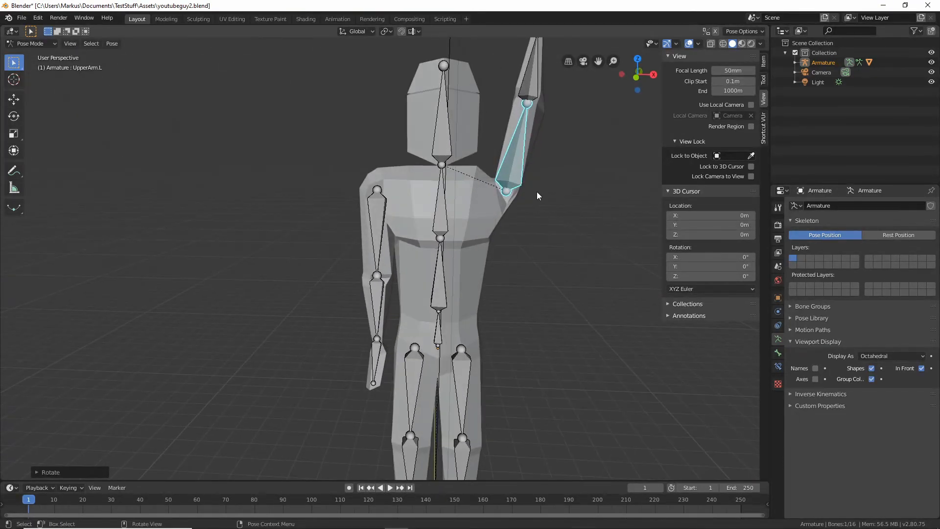
- Select all bones and run Clear Pose Transforms to reset the armature to its rest pose
key("a")
key("F3")
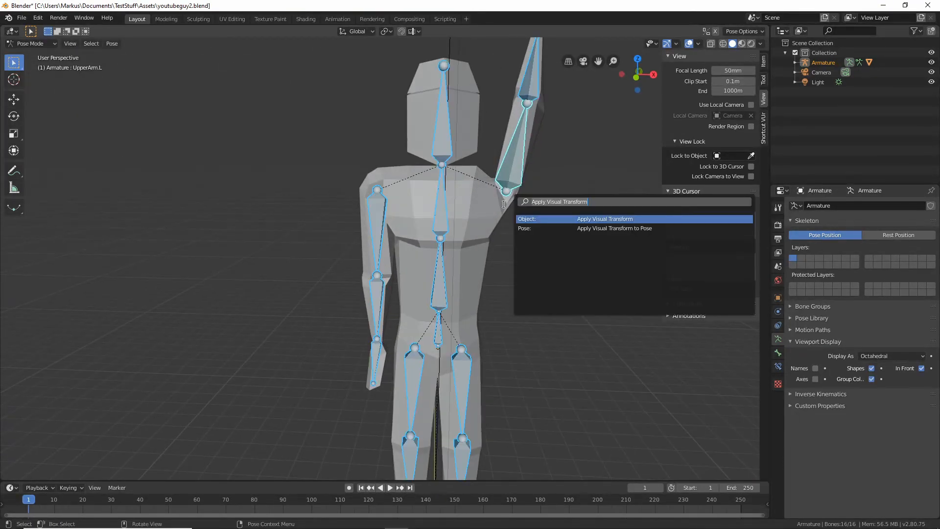
type("clear")
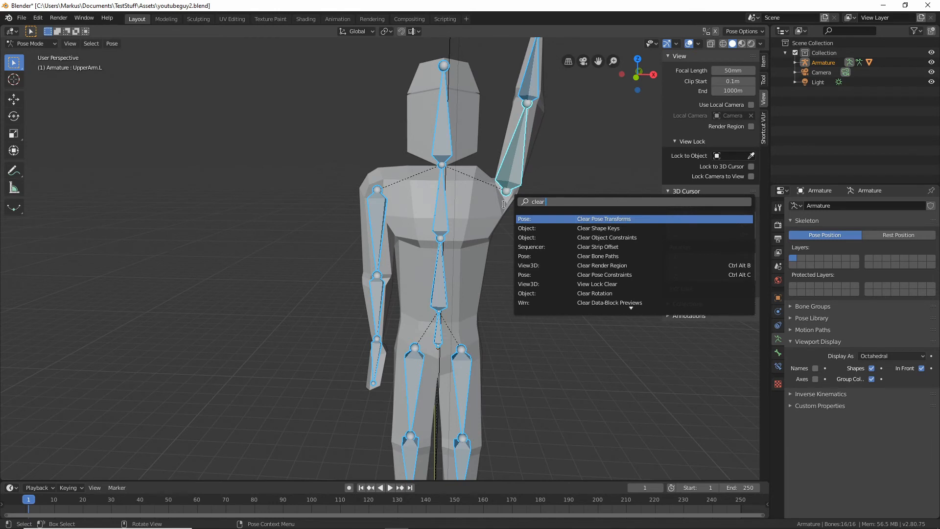
key("Return")
- Viewed from the front, rotate the UpperArm.L and UpperArm.R bones down so both arms hang beside the body
left_click(536, 203)
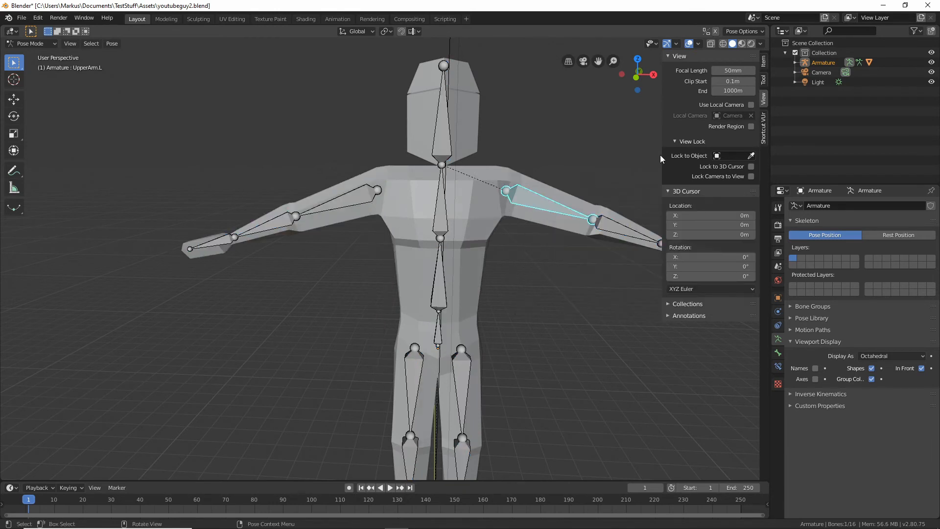
key("r")
left_click(553, 312)
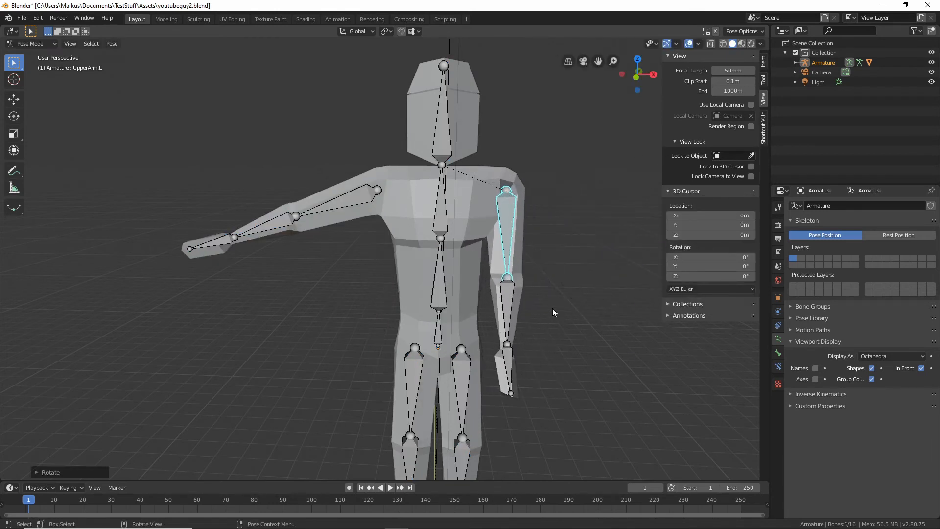
left_click(342, 201)
key("r")
left_click(378, 248)
- From the side, rotate UpperLeg.R forward to raise the thigh and rotate LowerLeg.R back to bend the knee
middle_click_drag(378, 248, 427, 318)
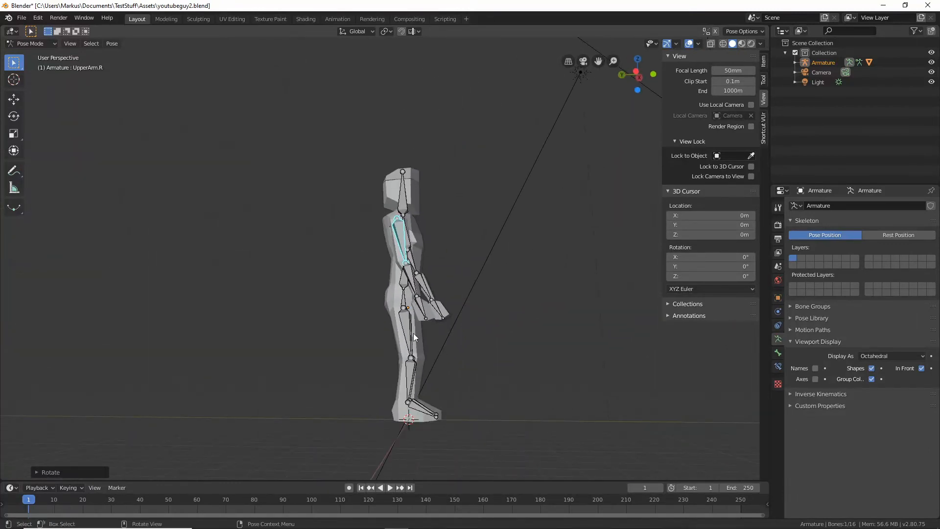
key("r")
left_click(545, 245)
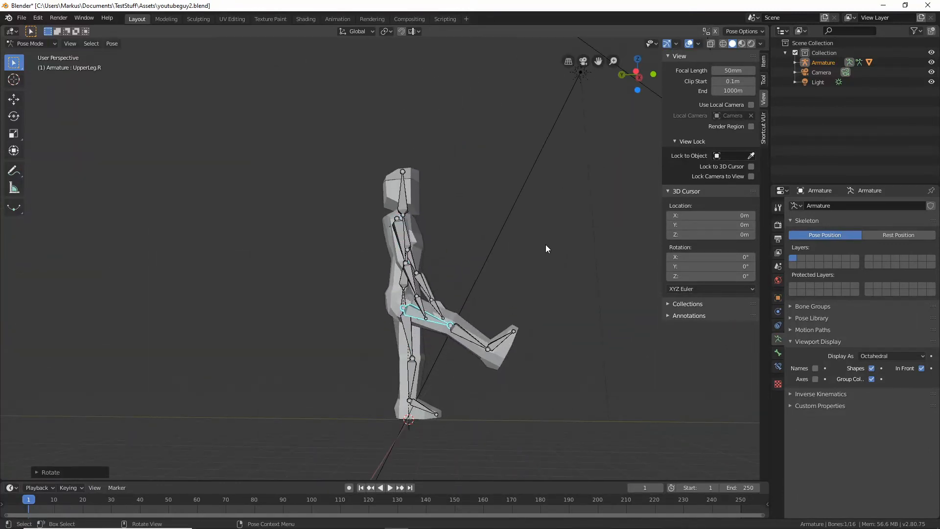
left_click(472, 336)
key("r")
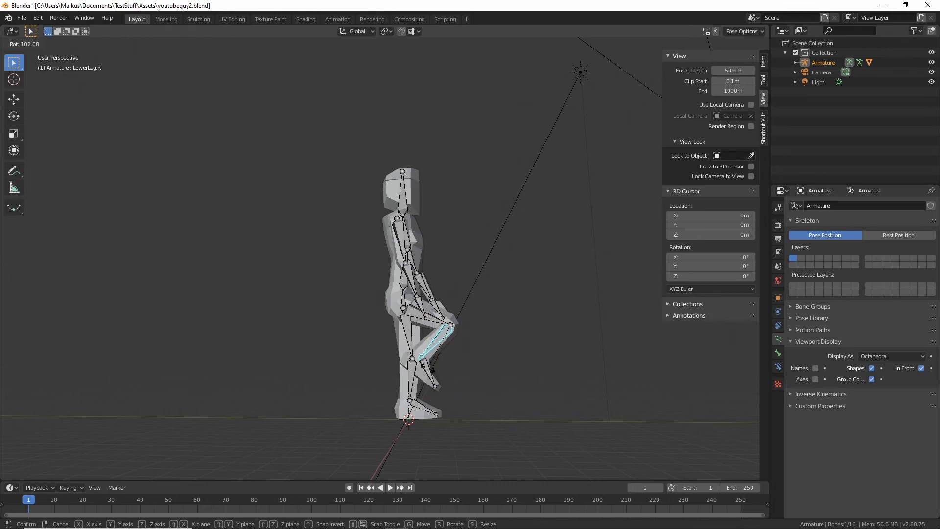
left_click(447, 372)
- Try raising the UpperLeg.R bone further forward, and rotate it backward so the bent leg extends behind the body
middle_click_drag(431, 371, 406, 357)
left_click(431, 323)
key("r")
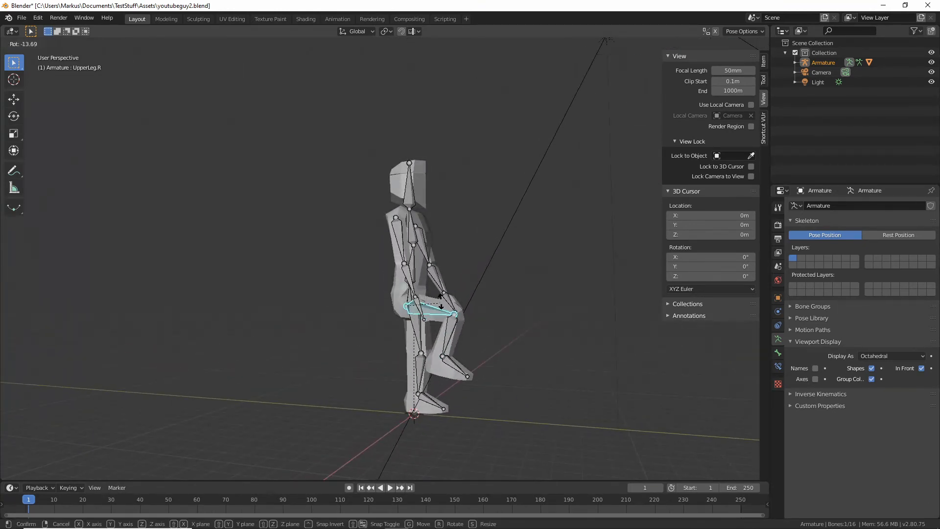
left_click(431, 305)
middle_click_drag(431, 305, 472, 288)
key("r")
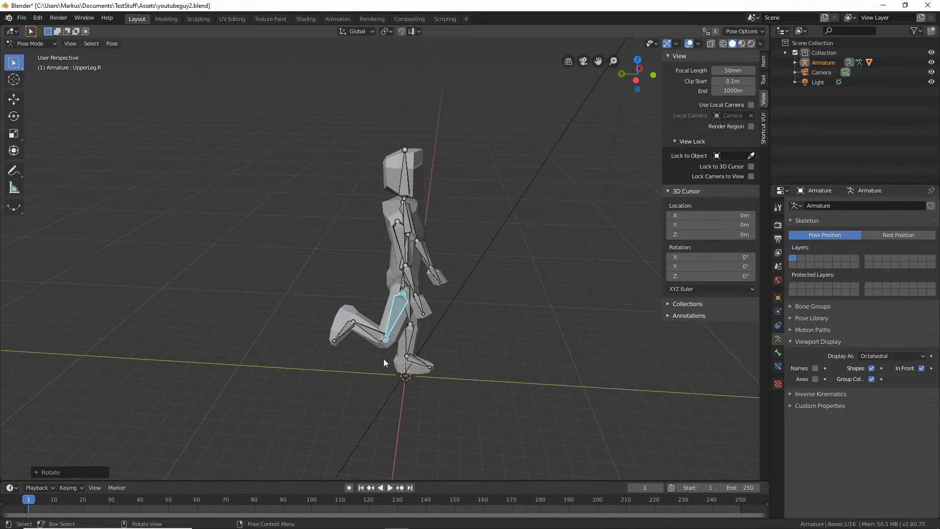
left_click(395, 327)
- Rotate the Foot.R bone about 35° so the foot extends further back from the bent leg
scroll(401, 325, "up", 5)
middle_click_drag(393, 324, 507, 307)
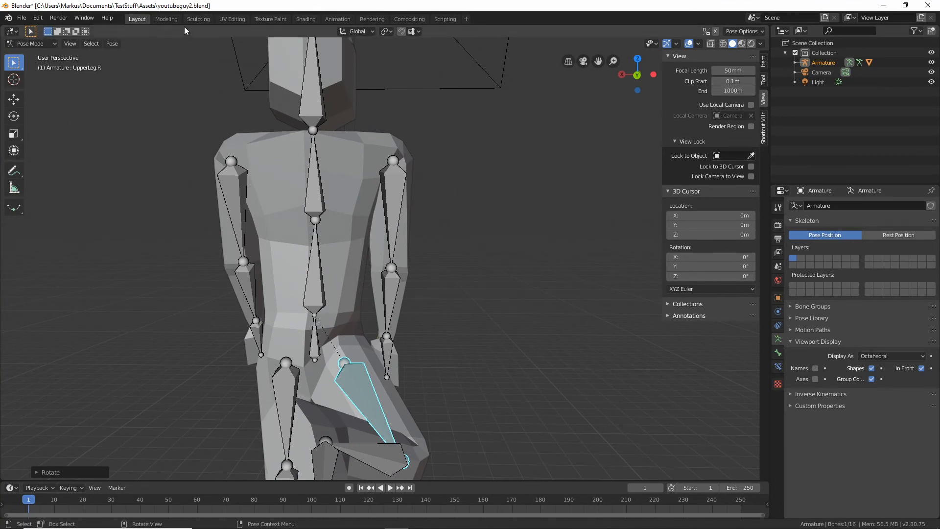
middle_click_drag(386, 275, 284, 353)
left_click(252, 401)
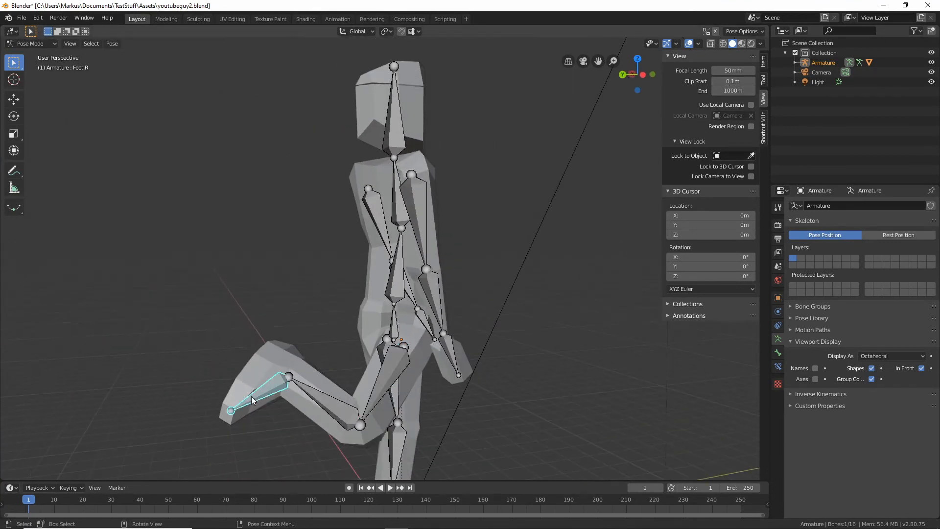
key("r")
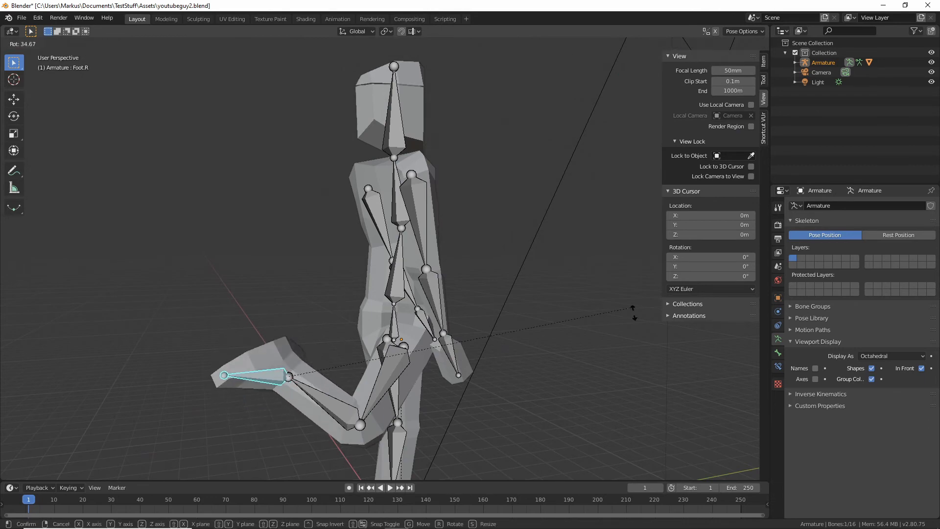
left_click(668, 321)
middle_click_drag(668, 322, 455, 362)
scroll(454, 362, "down", 5)
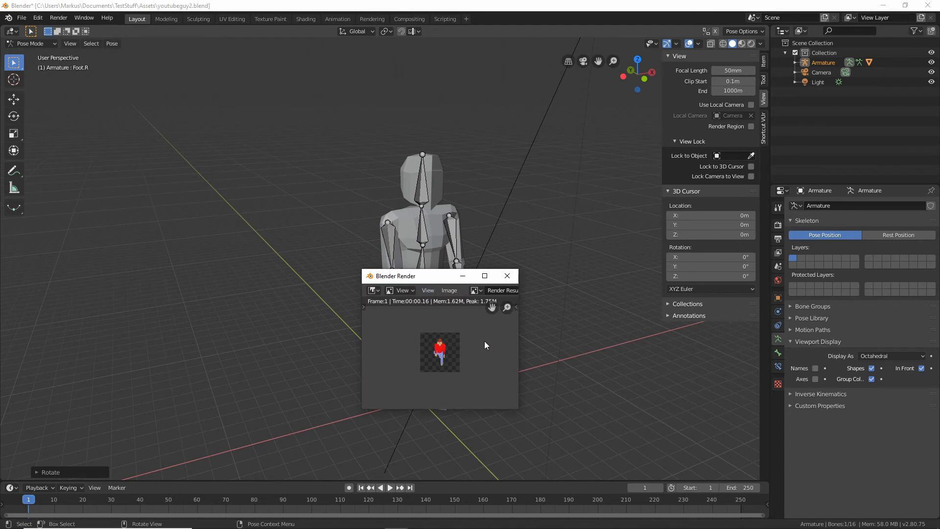
- Examine the rendered pose up close, and render the frame again to check the bent leg
scroll(484, 346, "up", 4)
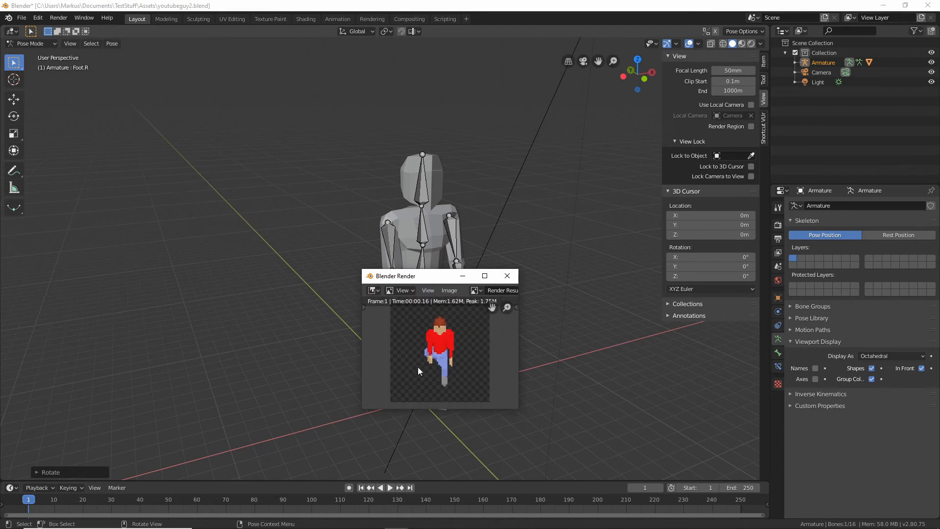
left_click(508, 276)
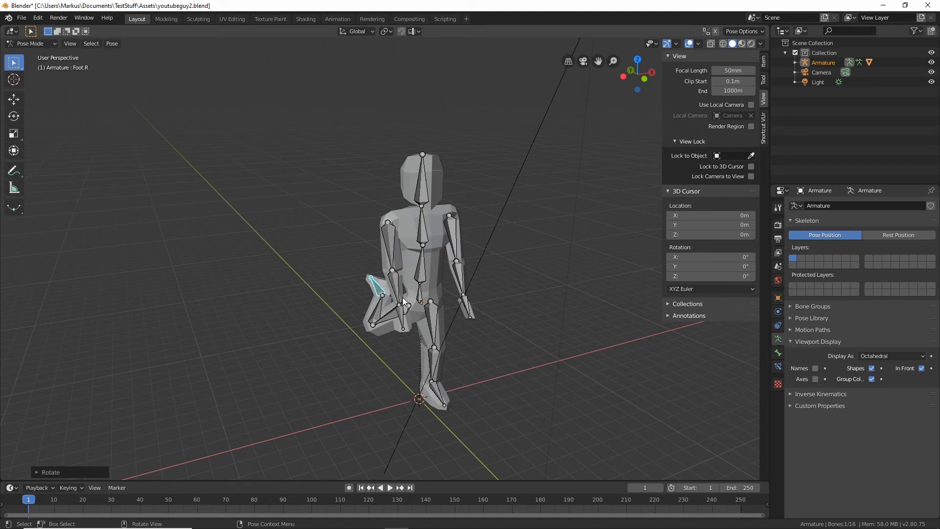
key("F12")
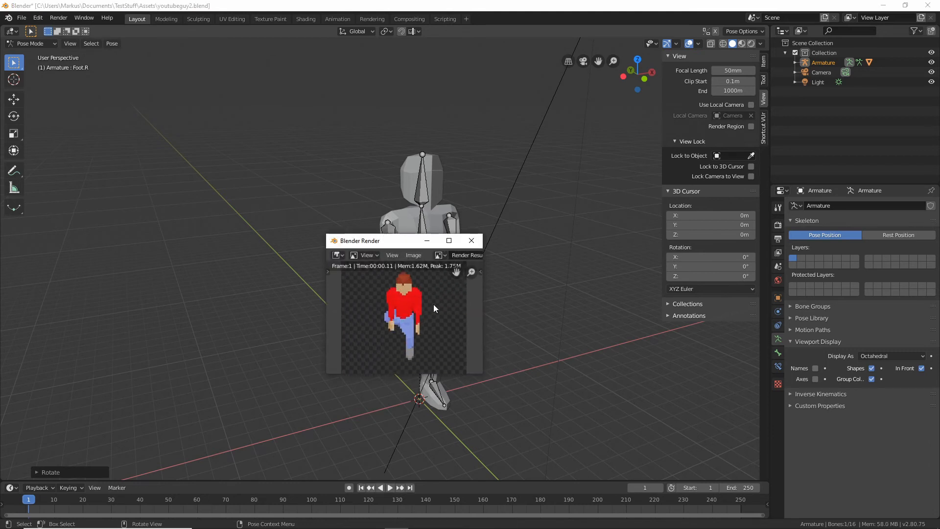
left_click(473, 247)
- Leave Pose Mode and switch the character's body mesh to Weight Paint mode
middle_click_drag(404, 256, 416, 219)
scroll(378, 234, "up", 8)
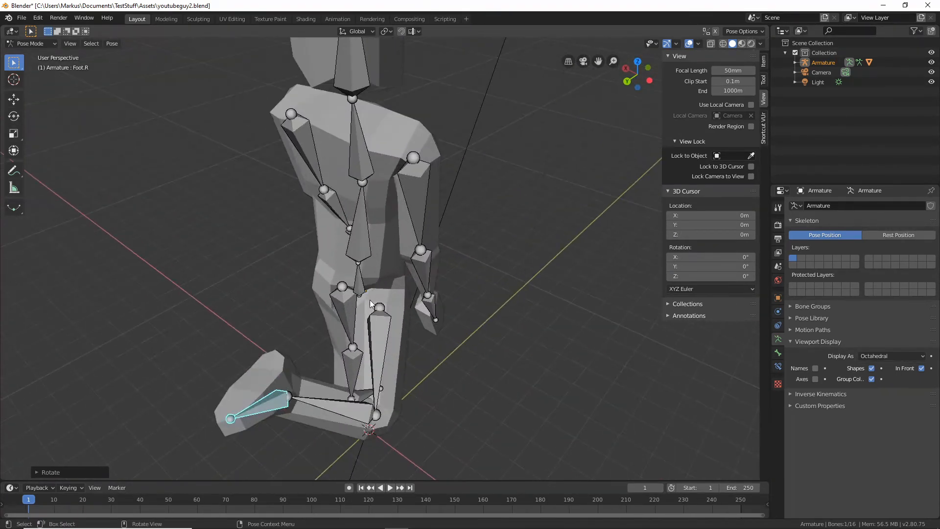
middle_click_drag(370, 302, 390, 324)
left_click(392, 322)
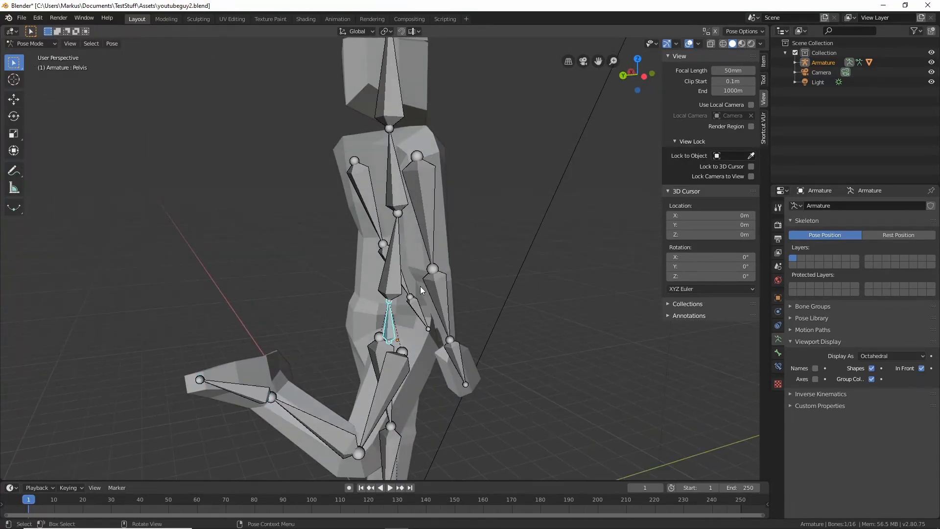
key("Tab")
key("Tab")
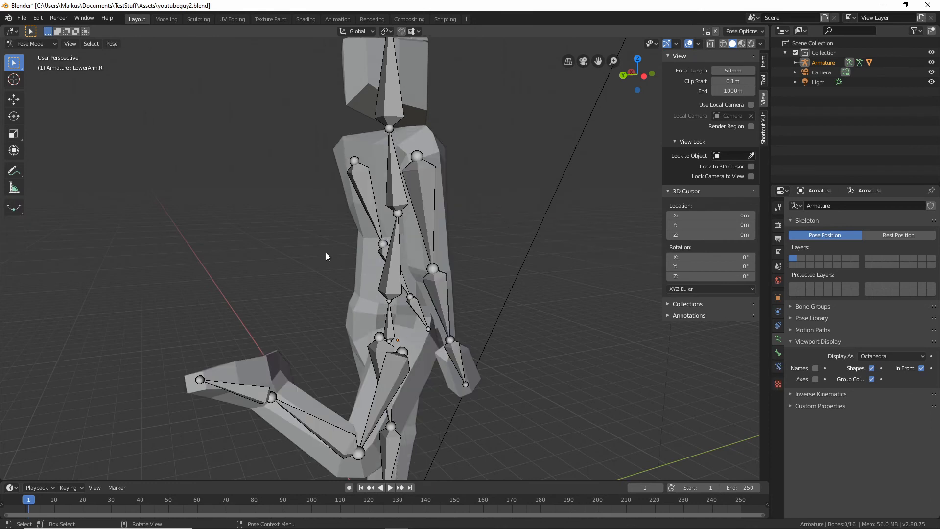
left_click(32, 43)
left_click(27, 56)
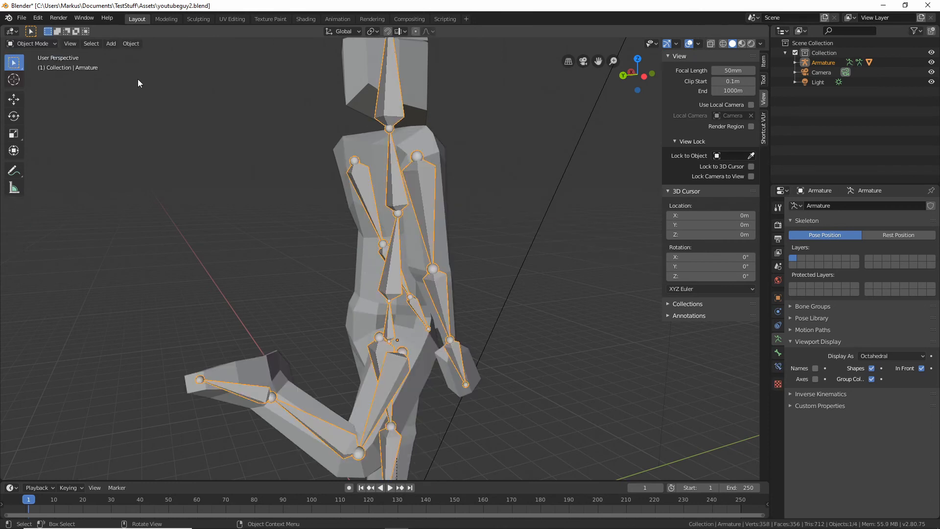
left_click(372, 281)
left_click(34, 43)
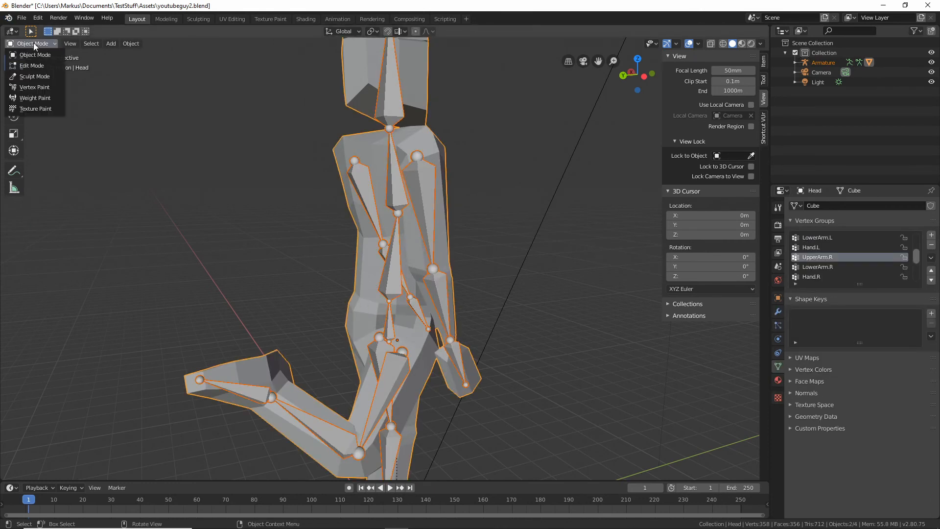
left_click(31, 44)
left_click(44, 98)
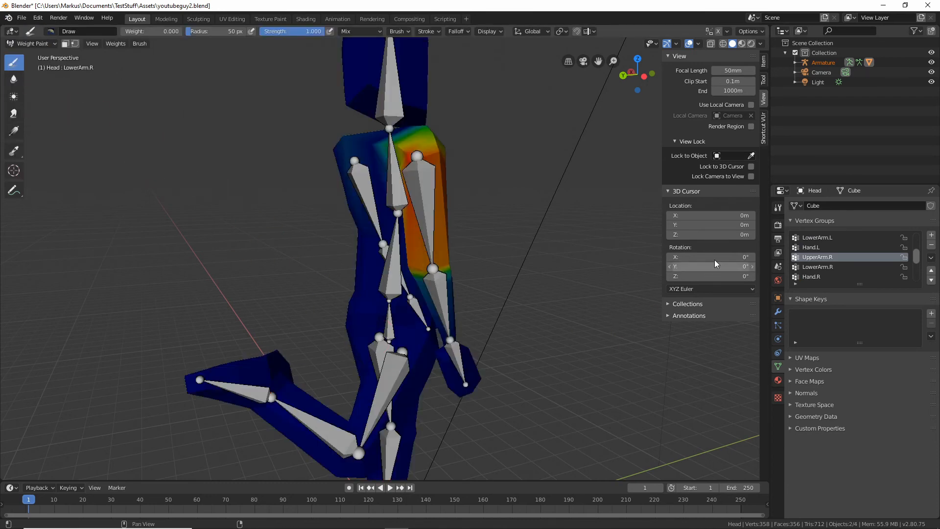
- Select the Pelvis vertex group and paint its weaker side of the hips with a brush weight of 0.539
scroll(835, 265, "down", 1)
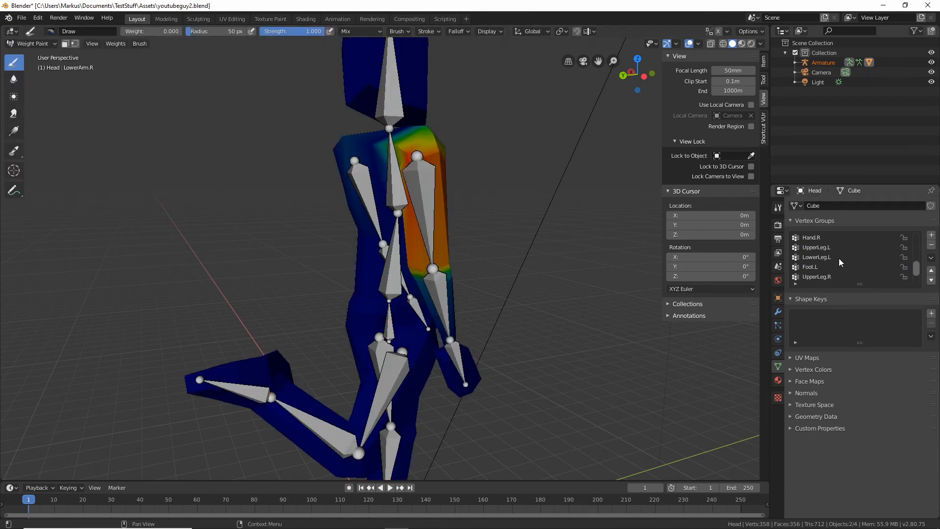
scroll(836, 260, "up", 6)
left_click(820, 237)
mouse_move(542, 285)
middle_mouse_down()
mouse_move(555, 293)
mouse_move(541, 291)
middle_mouse_up()
scroll(365, 351, "up", 1)
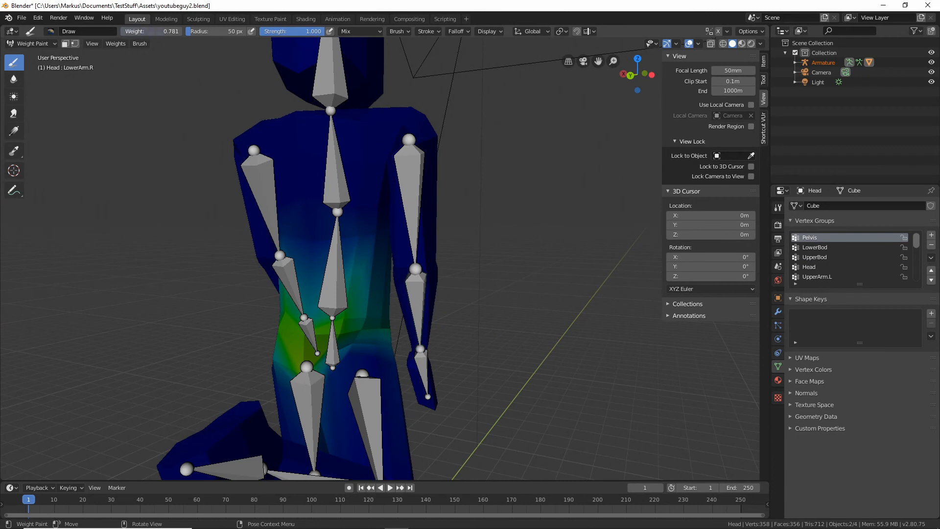
mouse_move(343, 351)
left_mouse_down()
mouse_move(317, 369)
mouse_move(375, 346)
left_mouse_up()
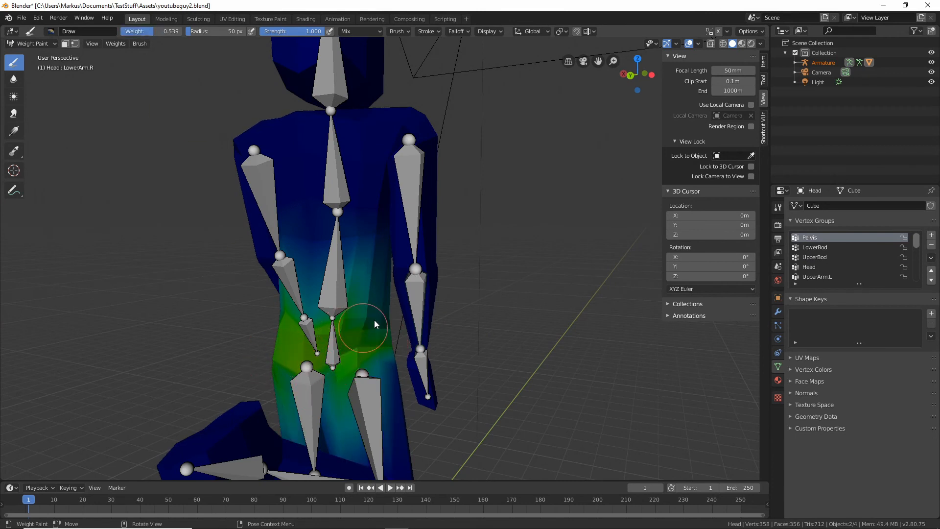
- Strengthen the Pelvis group's influence across the back of the hips with a brush weight of 0.758
middle_click_drag(325, 380, 377, 374)
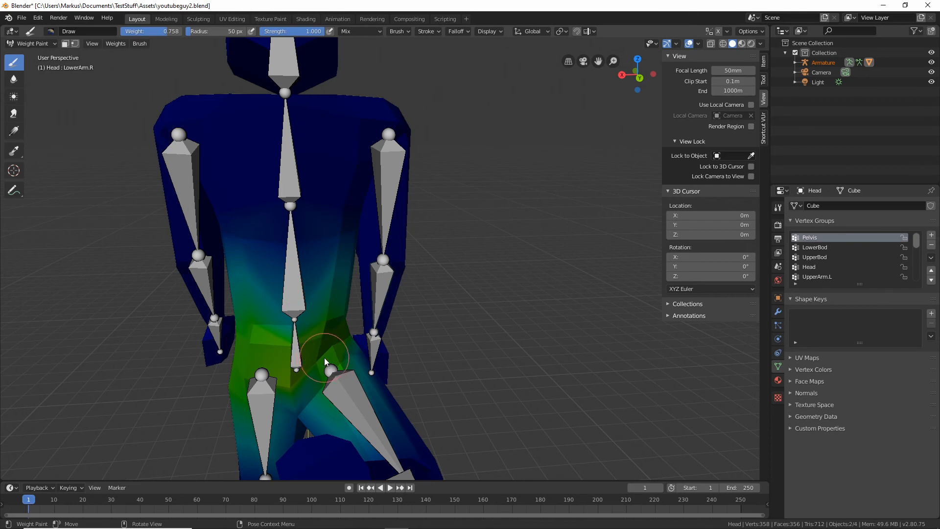
left_click_drag(338, 343, 299, 382)
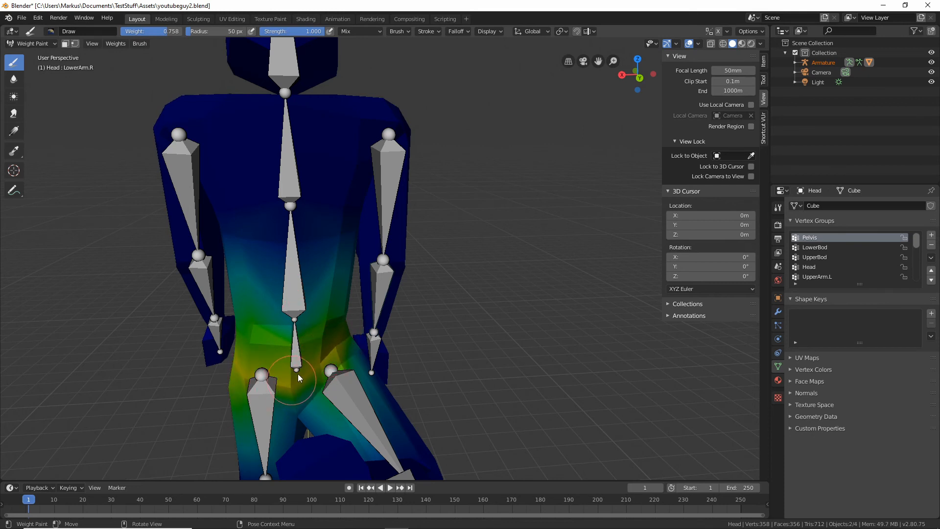
mouse_move(339, 333)
left_mouse_down()
mouse_move(337, 341)
mouse_move(350, 337)
mouse_move(332, 319)
left_mouse_up()
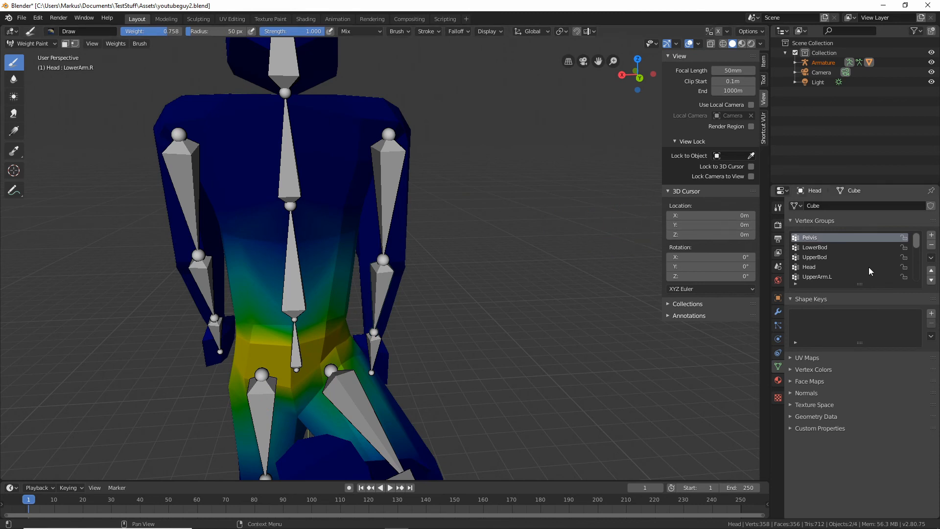
- Reduce the UpperLeg.R vertex group's influence around the hip and buttock by painting with a brush weight of 0.164
scroll(852, 250, "down", 1)
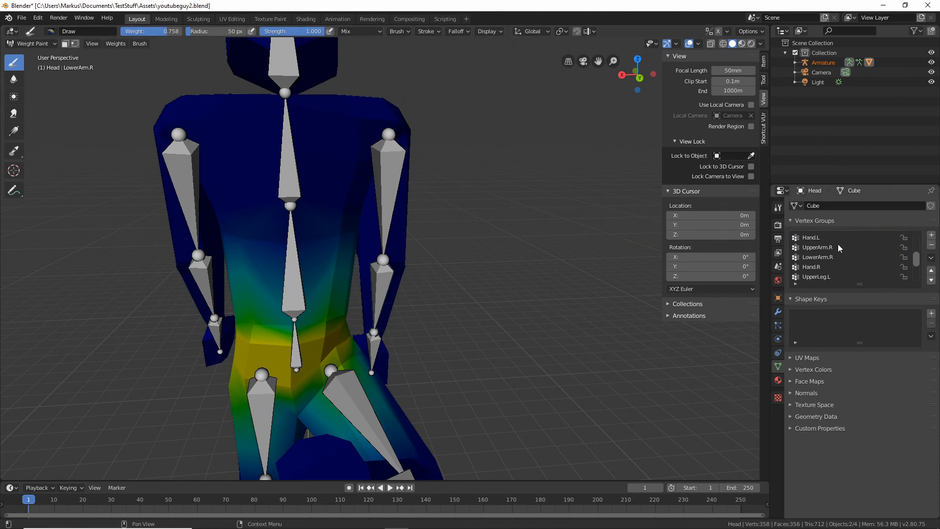
scroll(839, 245, "down", 3)
left_click(824, 247)
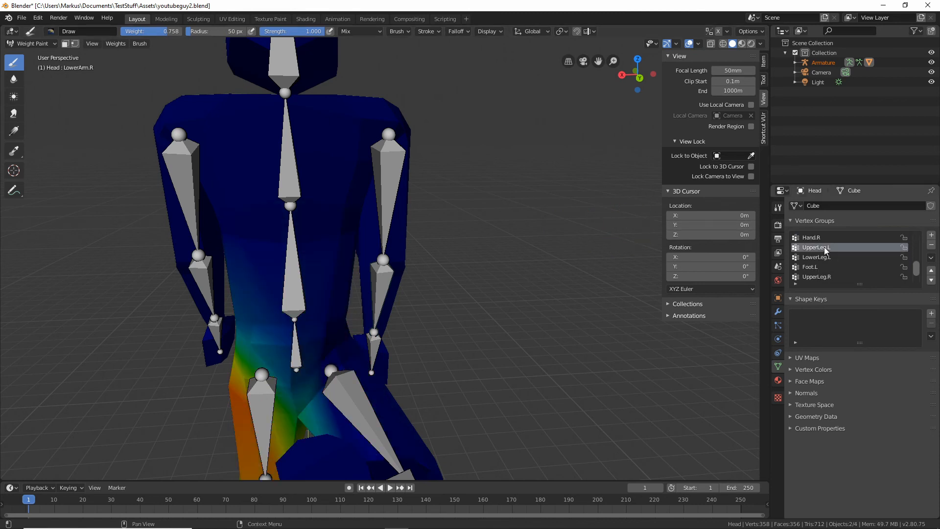
scroll(826, 256, "down", 2)
left_click(835, 258)
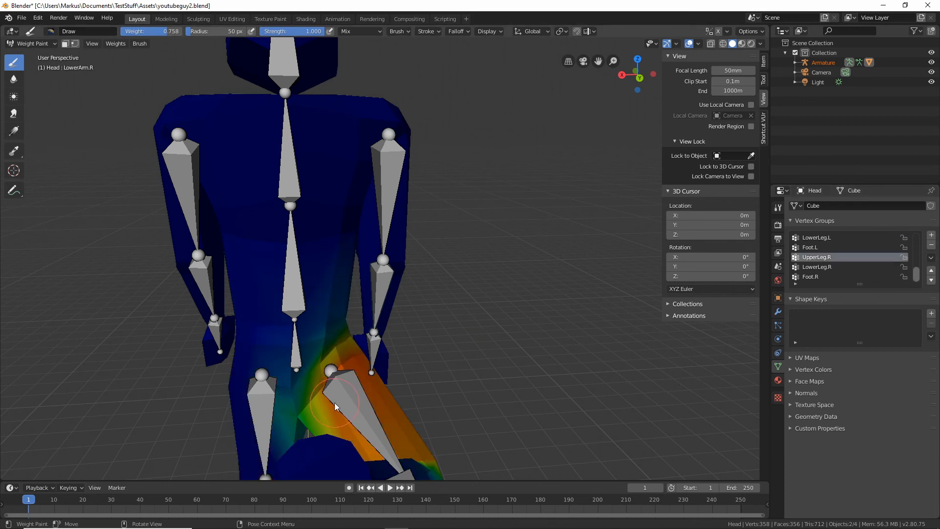
mouse_move(167, 31)
left_mouse_down()
mouse_move(120, 31)
mouse_move(130, 31)
left_mouse_up()
mouse_move(333, 374)
left_mouse_down()
mouse_move(300, 365)
mouse_move(339, 341)
mouse_move(345, 364)
mouse_move(315, 390)
left_mouse_up()
mouse_move(315, 389)
middle_mouse_down()
mouse_move(325, 351)
mouse_move(251, 361)
mouse_move(218, 354)
mouse_move(242, 365)
middle_mouse_up()
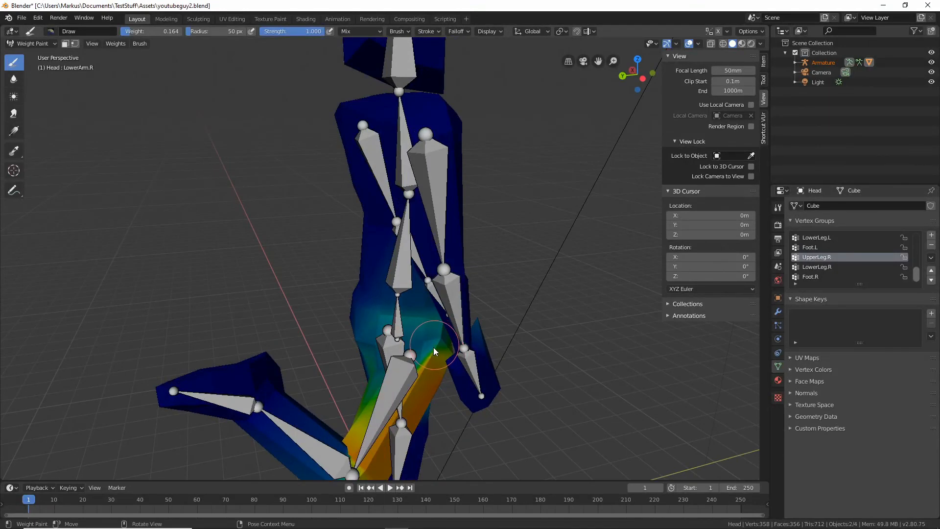
left_click_drag(432, 346, 430, 351)
- Set the brush weight to 0 and erase the stray UpperLeg.R weight from the hand beside the thigh
middle_click_drag(431, 357, 339, 321)
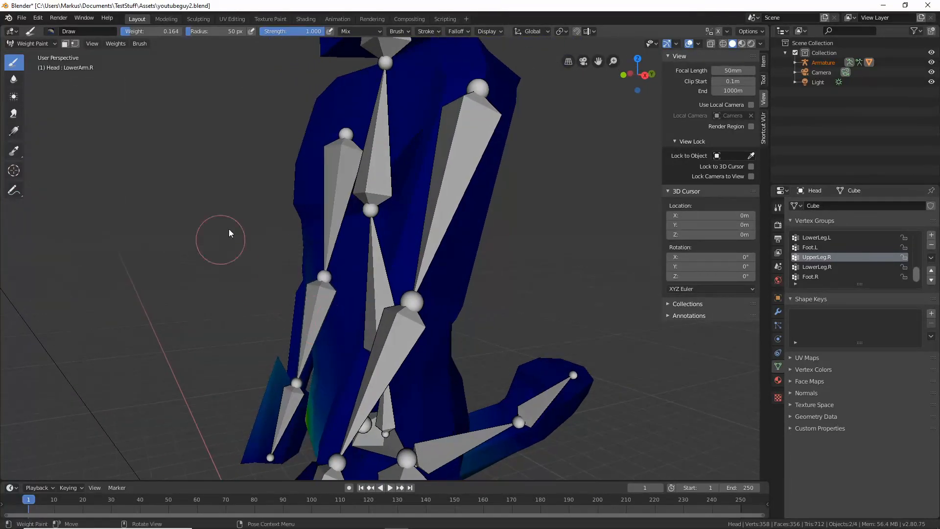
left_click_drag(131, 31, 120, 32)
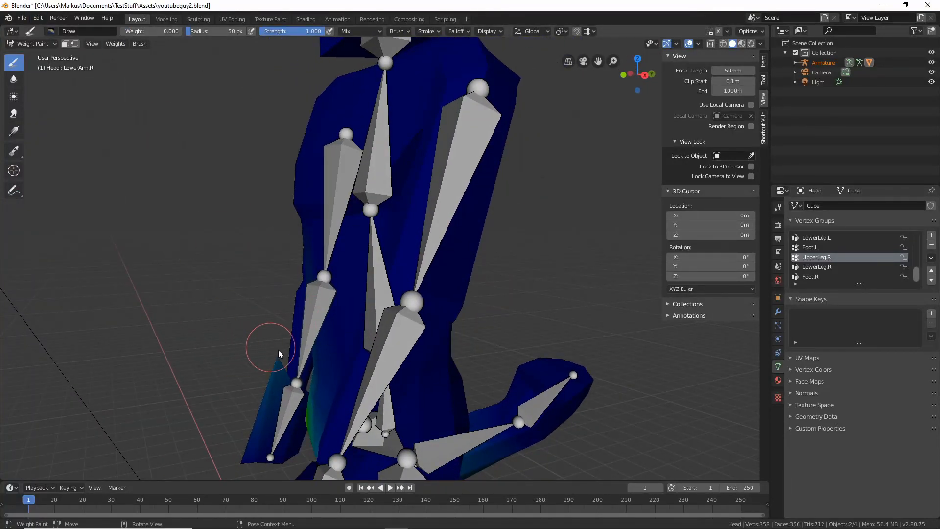
left_click_drag(276, 359, 258, 373)
- Show the character's material colours with LookDev shading and return the mesh to Object Mode
middle_click_drag(259, 373, 390, 296)
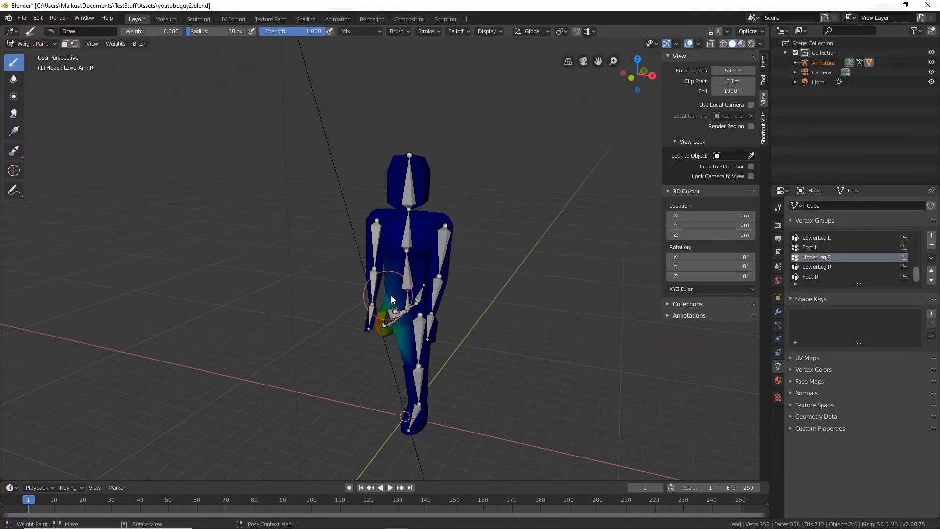
scroll(391, 296, "up", 3)
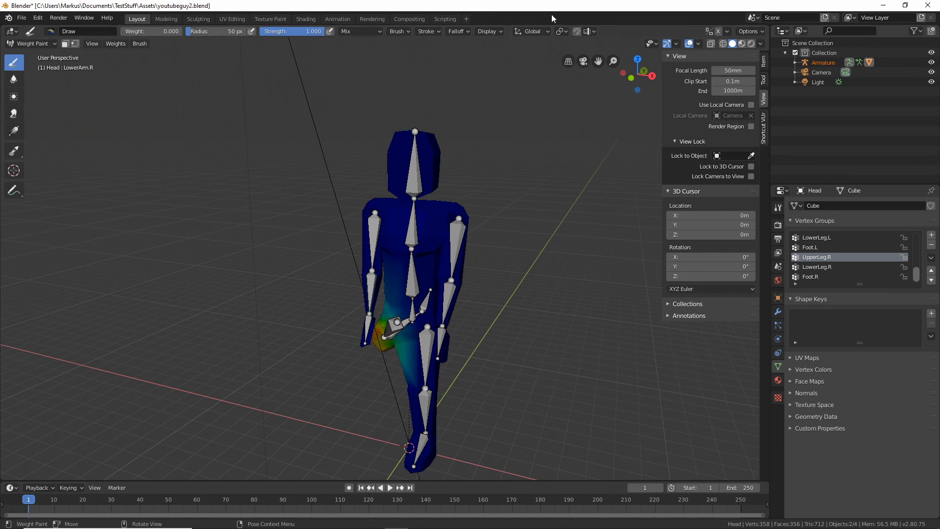
left_click(742, 44)
middle_click_drag(319, 223, 398, 211)
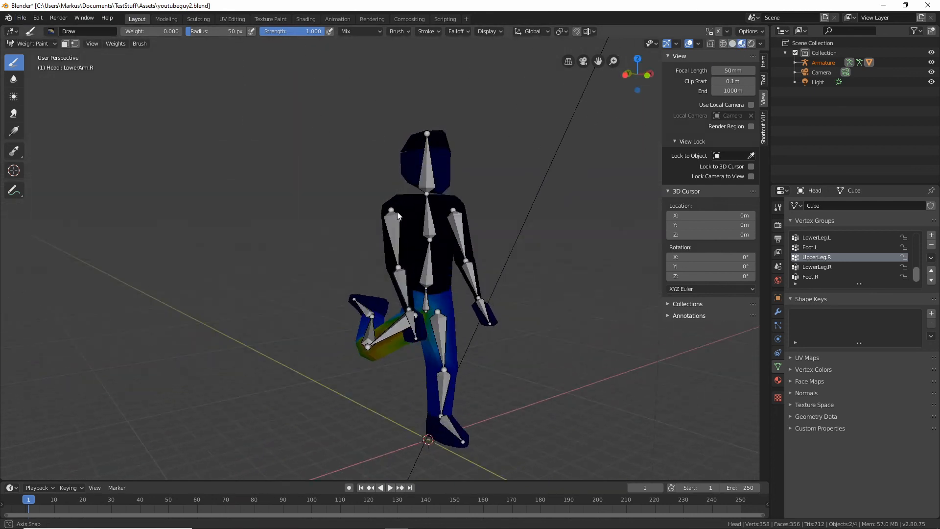
left_click(31, 44)
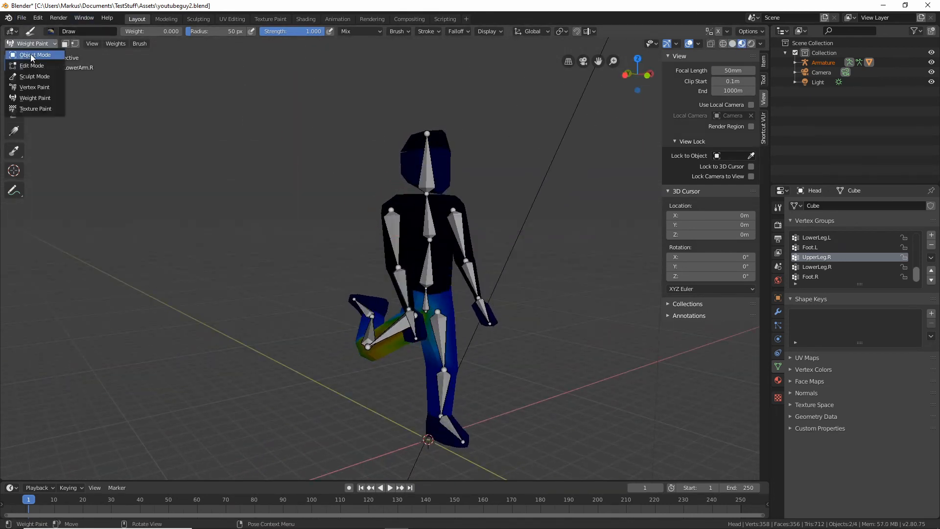
left_click(35, 53)
middle_click_drag(256, 255, 304, 240)
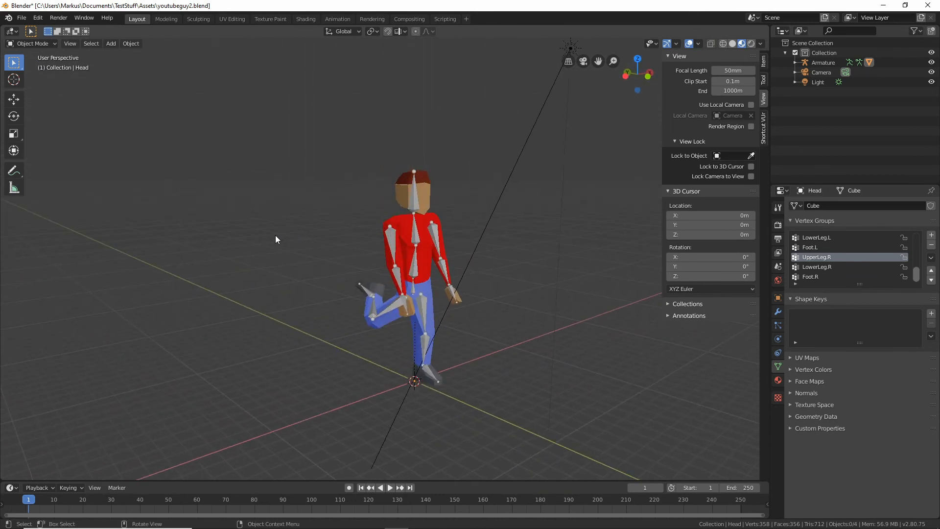